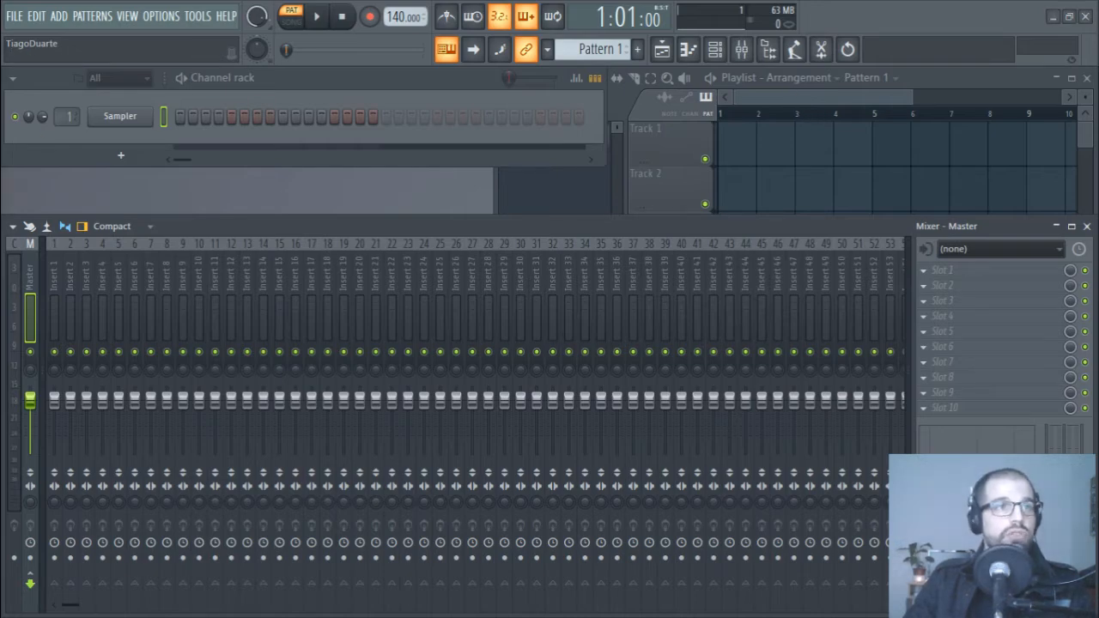
# Step: Switch to Chrome and skim the FL Studio 20 manual's What's New page, from the key new features through the plugin updates
pyautogui.moveTo(0, 194); pyautogui.dragTo(828, 3)
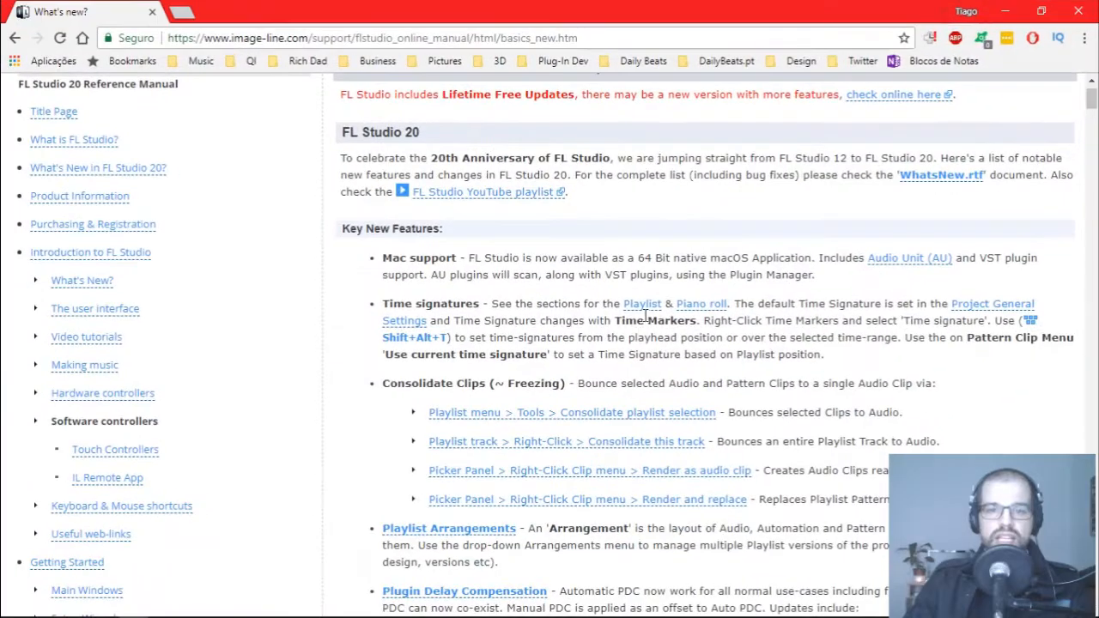
pyautogui.scroll(-4, 521, 251)
pyautogui.scroll(-20, 521, 251)
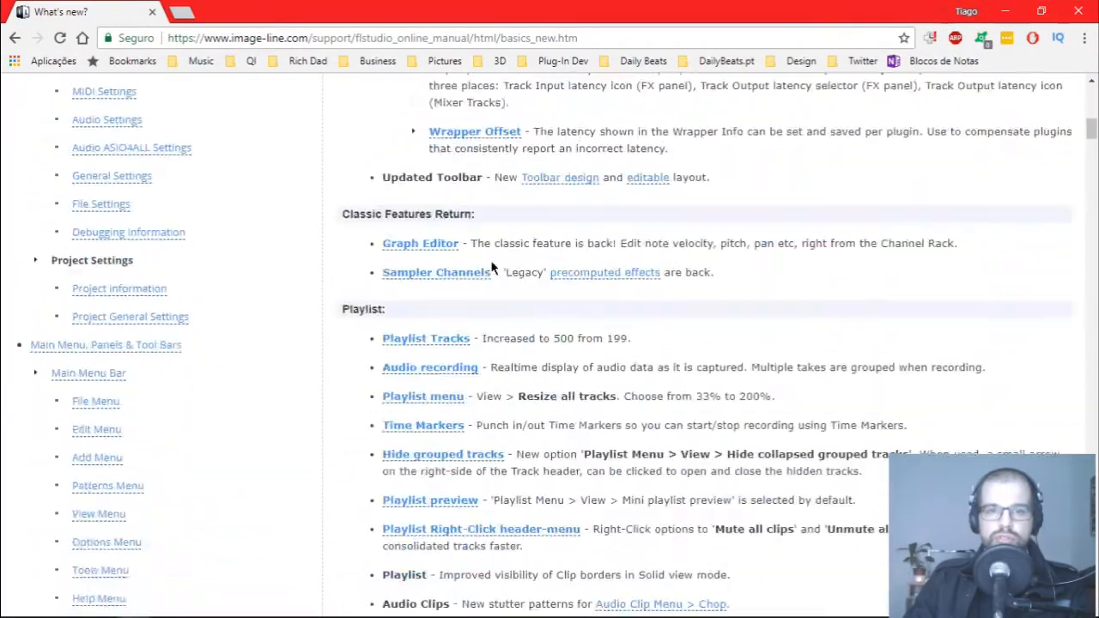
pyautogui.scroll(-12, 555, 345)
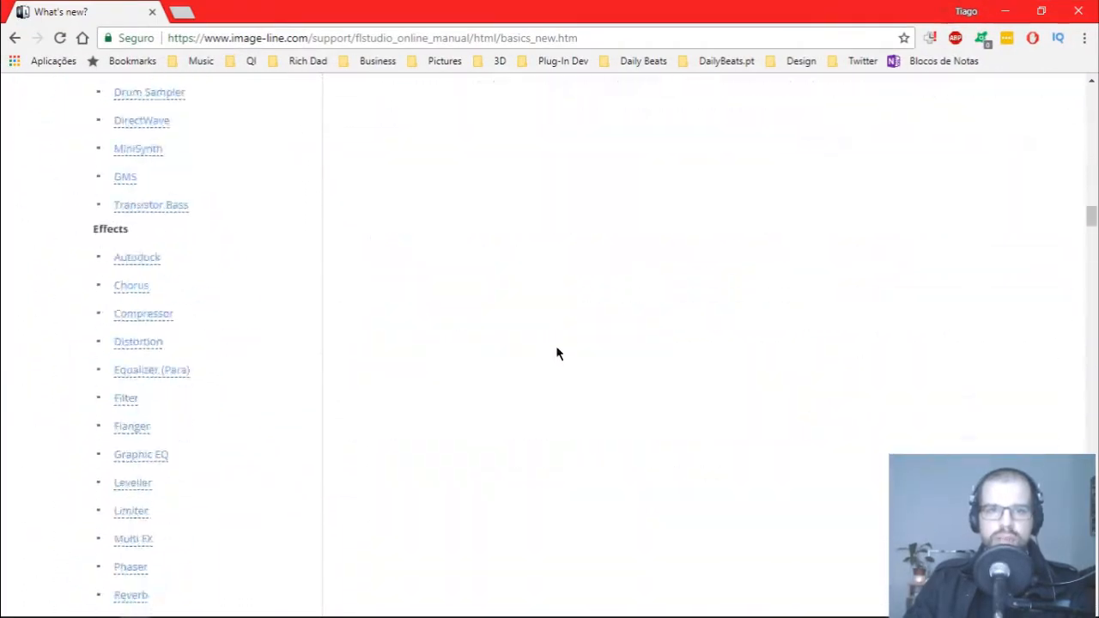
pyautogui.scroll(17, 556, 343)
pyautogui.scroll(20, 567, 346)
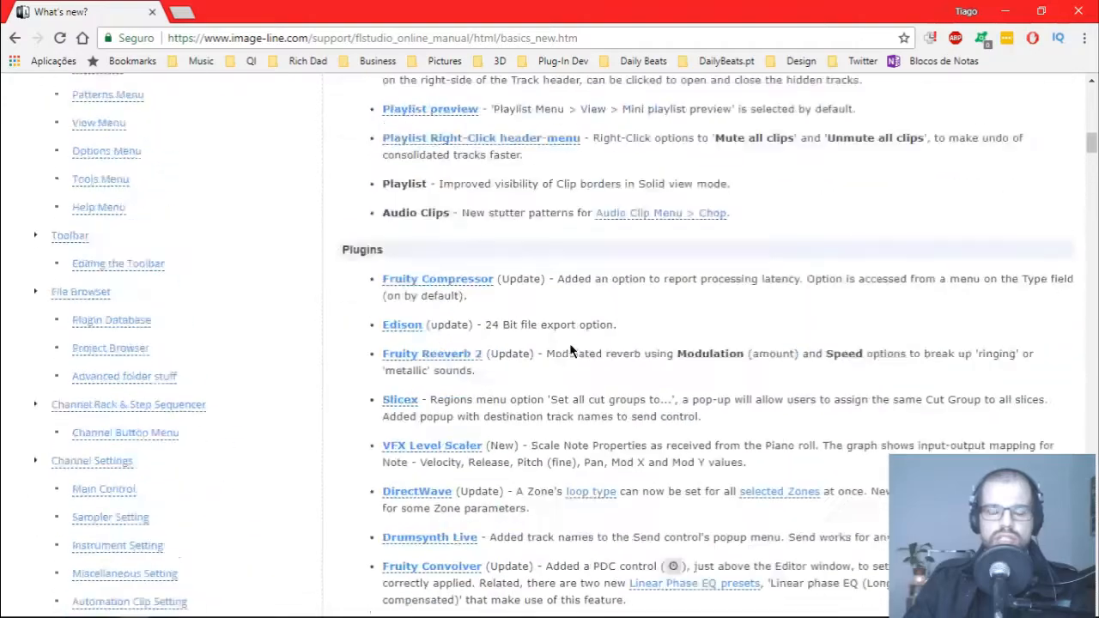
# Step: Go back to the "fl studio 20 new features" search results, open the New Features in FL Studio 20 result, and return to FL Studio
pyautogui.hotkey('alt', 'Left')
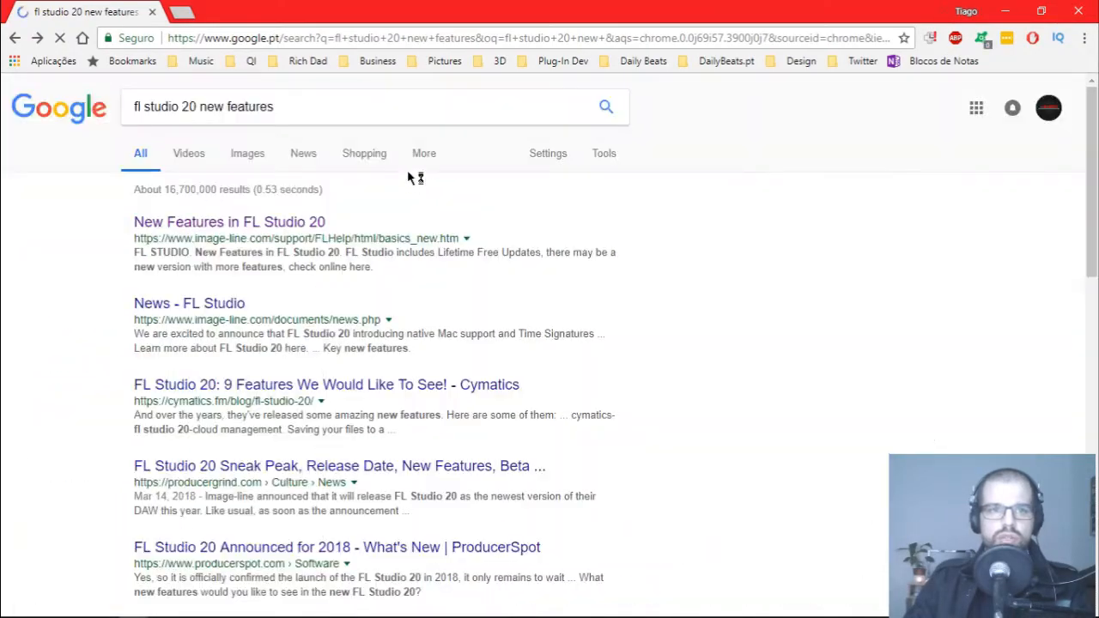
pyautogui.moveTo(139, 106); pyautogui.dragTo(291, 106)
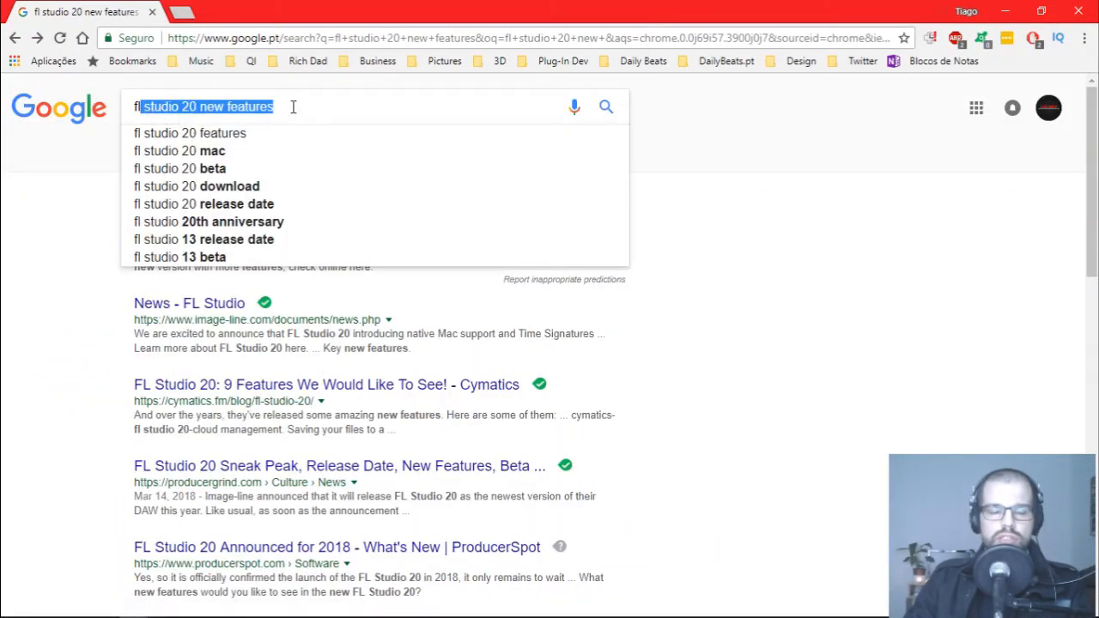
pyautogui.moveTo(30, 206); pyautogui.dragTo(98, 228)
pyautogui.click(209, 230)
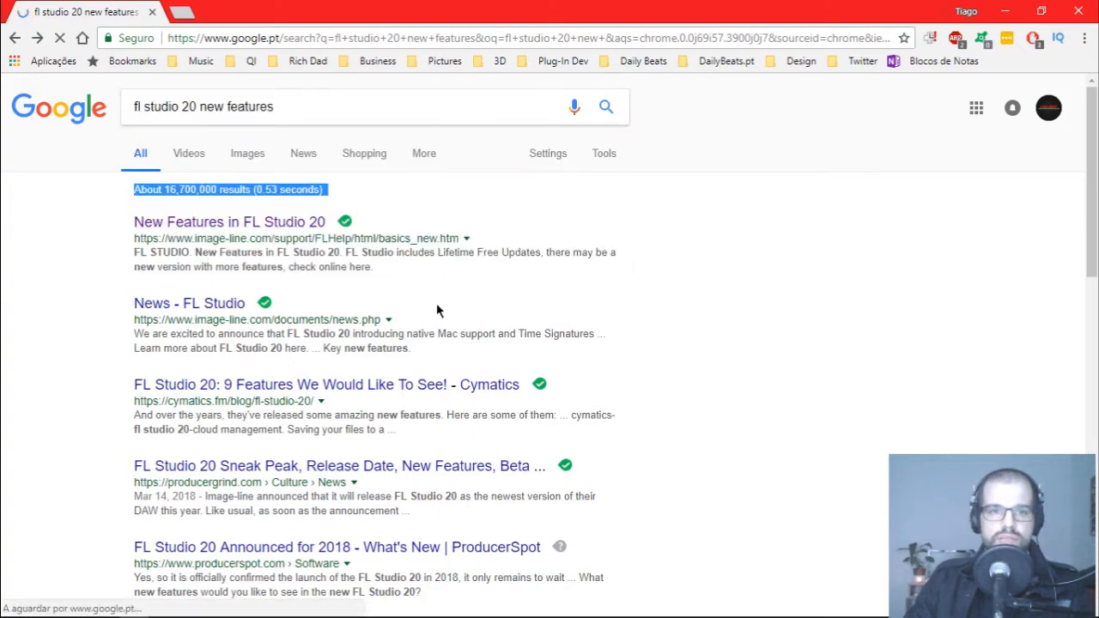
pyautogui.moveTo(206, 22); pyautogui.dragTo(0, 146)
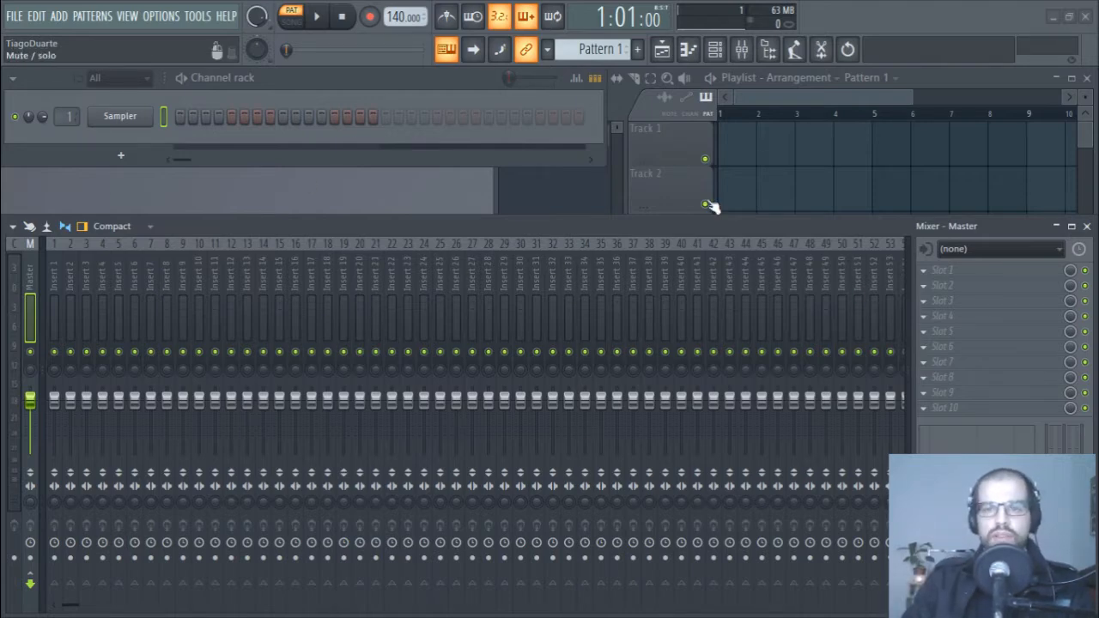
pyautogui.click(847, 97)
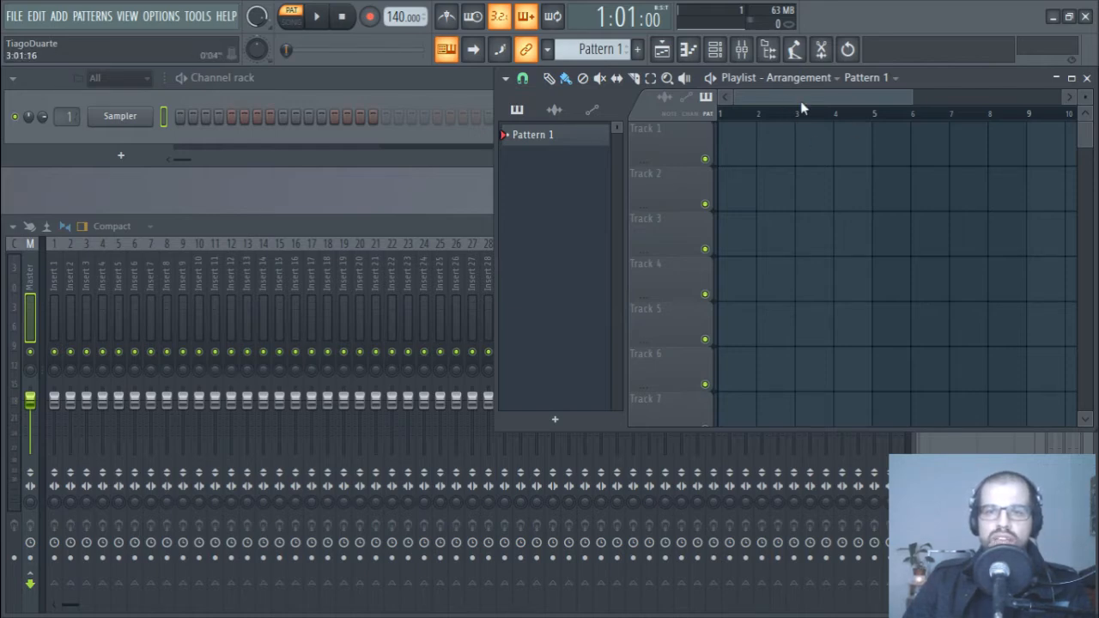
pyautogui.moveTo(800, 101); pyautogui.dragTo(821, 166)
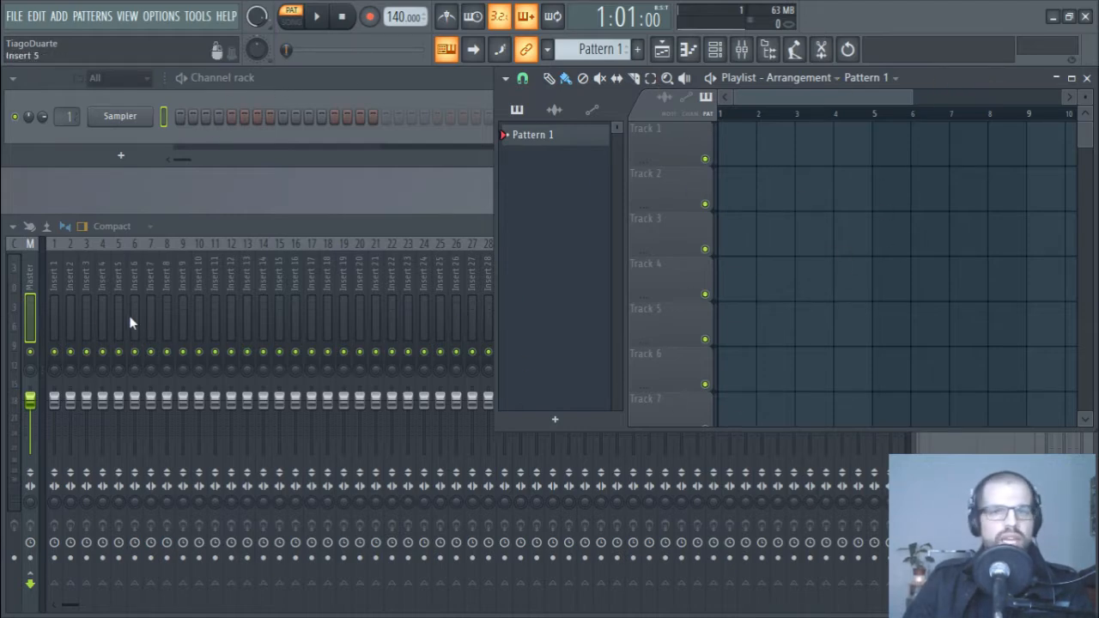
pyautogui.click(402, 76)
pyautogui.click(916, 80)
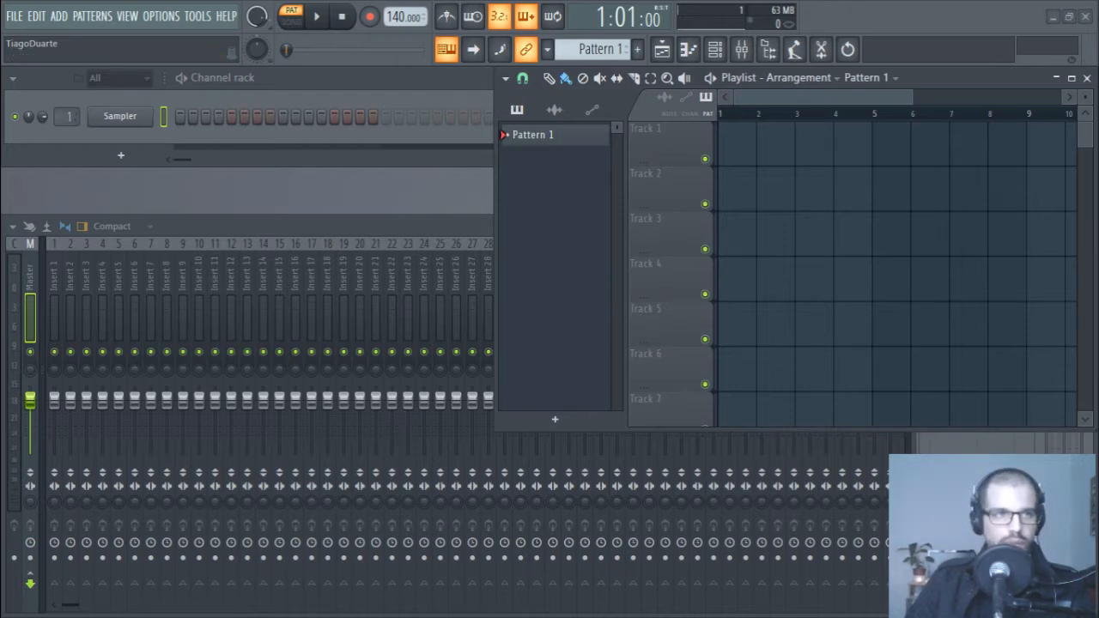
pyautogui.click(458, 72)
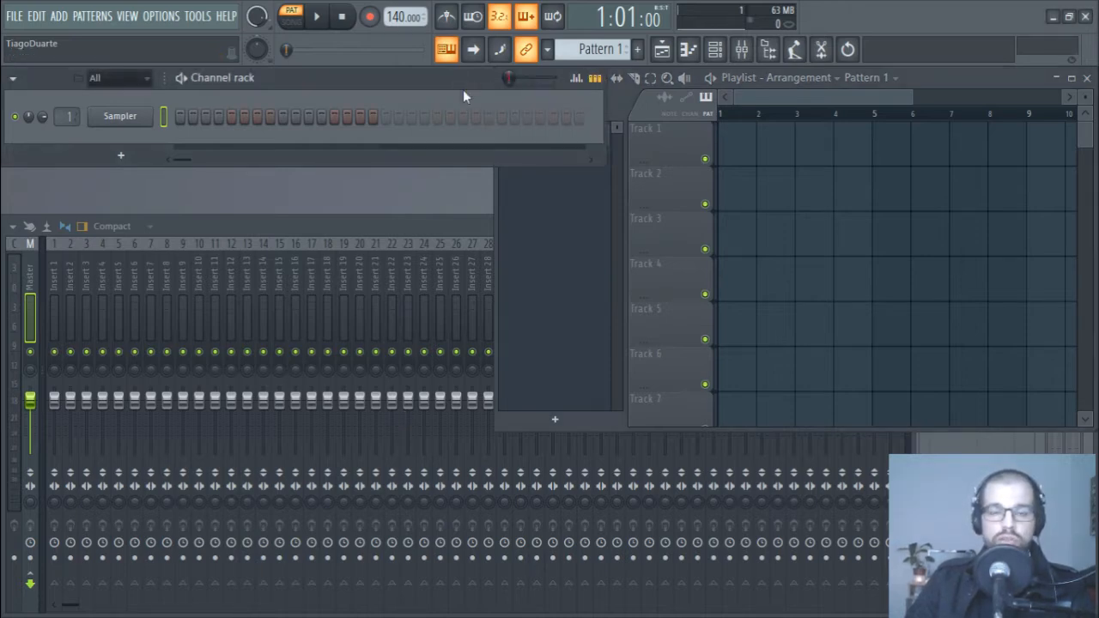
pyautogui.click(937, 77)
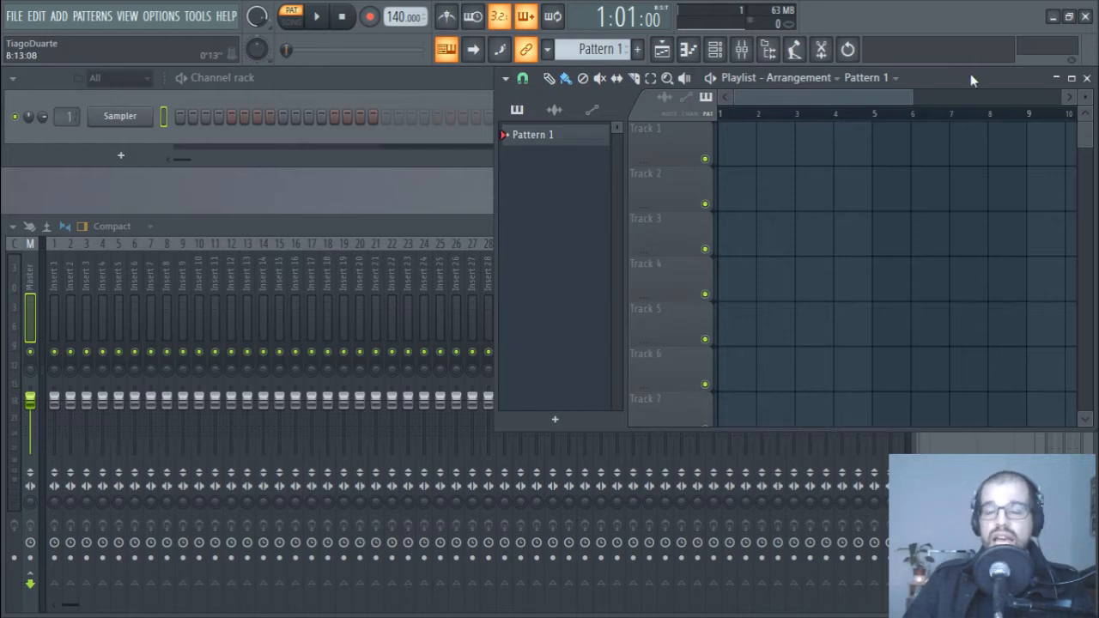
pyautogui.click(304, 92)
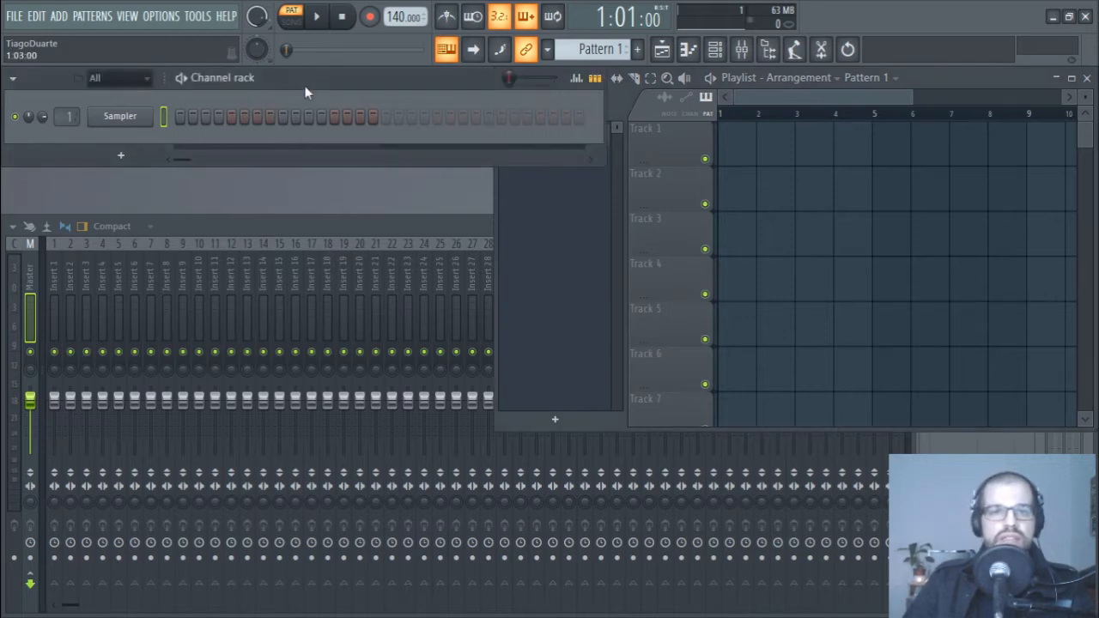
pyautogui.click(926, 79)
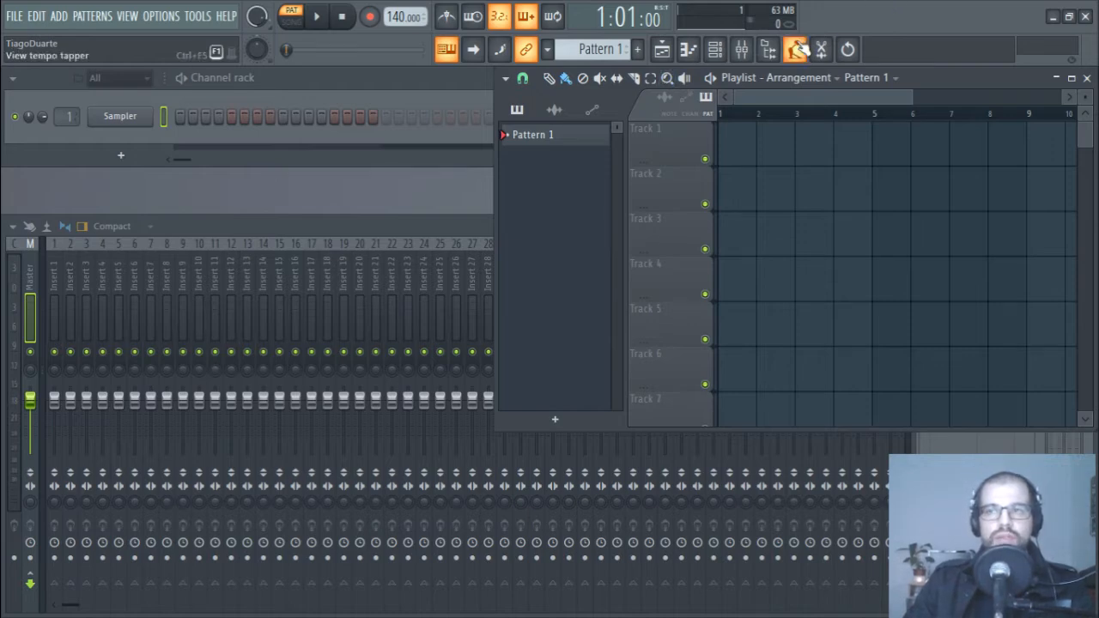
# Step: Try reordering the toolbar by moving the piano roll button ahead of the playlist button, restore the order and leave toolbar editing
pyautogui.rightClick(840, 12)
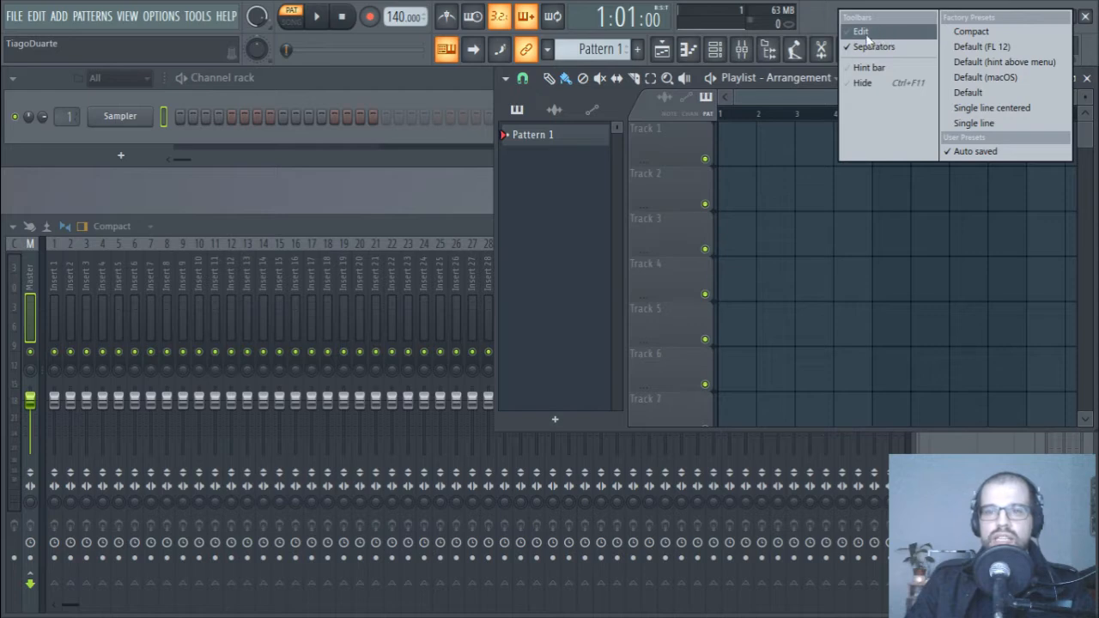
pyautogui.click(859, 32)
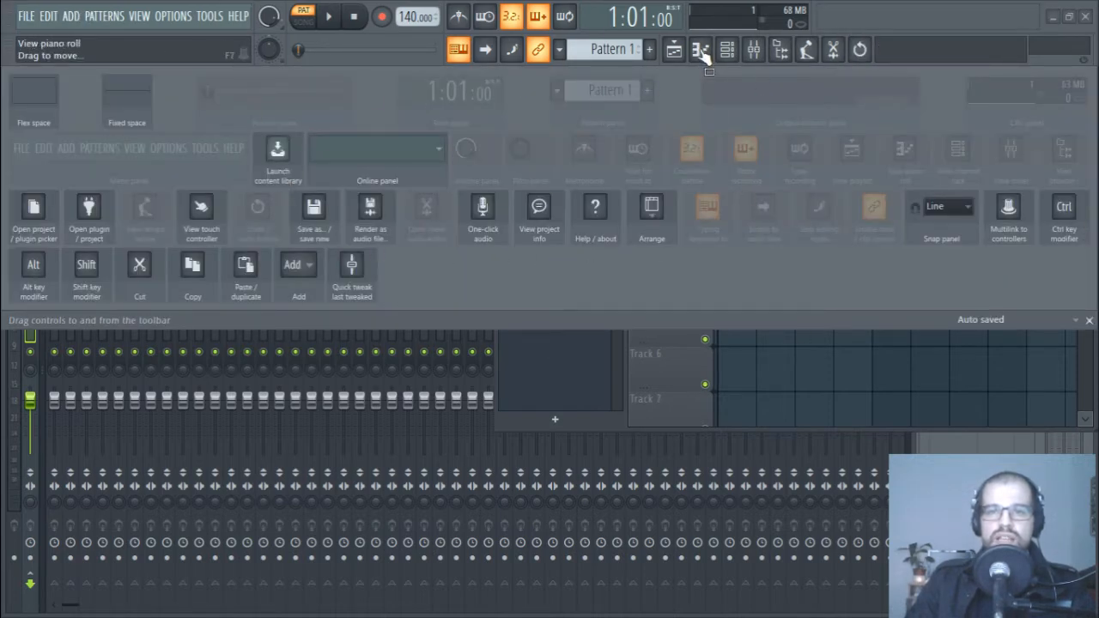
pyautogui.moveTo(702, 49); pyautogui.dragTo(663, 50)
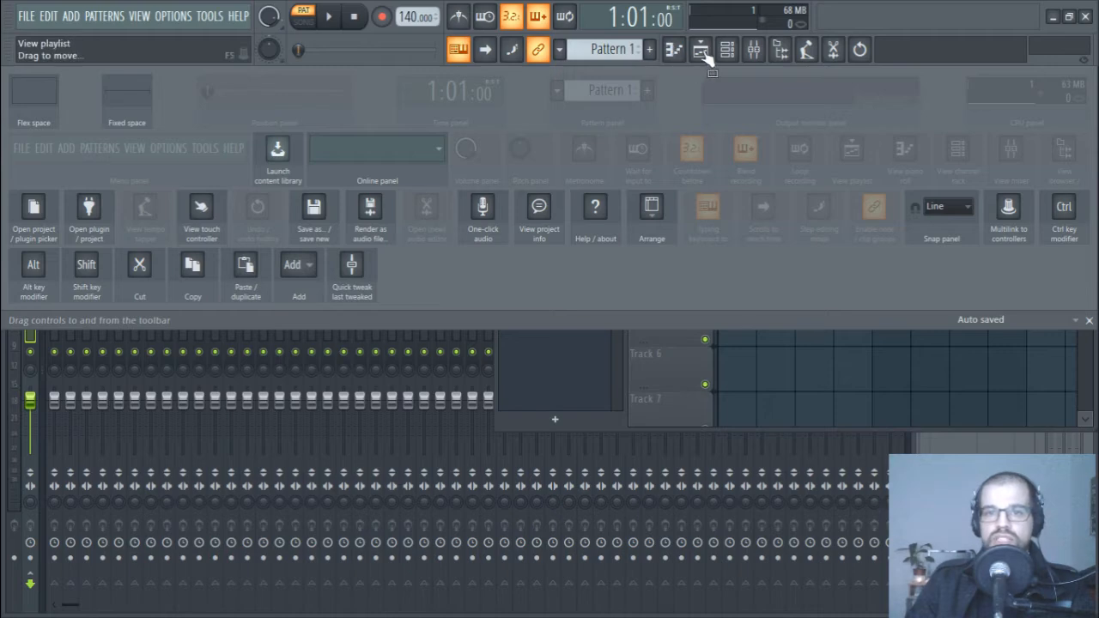
pyautogui.moveTo(707, 52); pyautogui.dragTo(673, 53)
pyautogui.moveTo(762, 200); pyautogui.dragTo(759, 266)
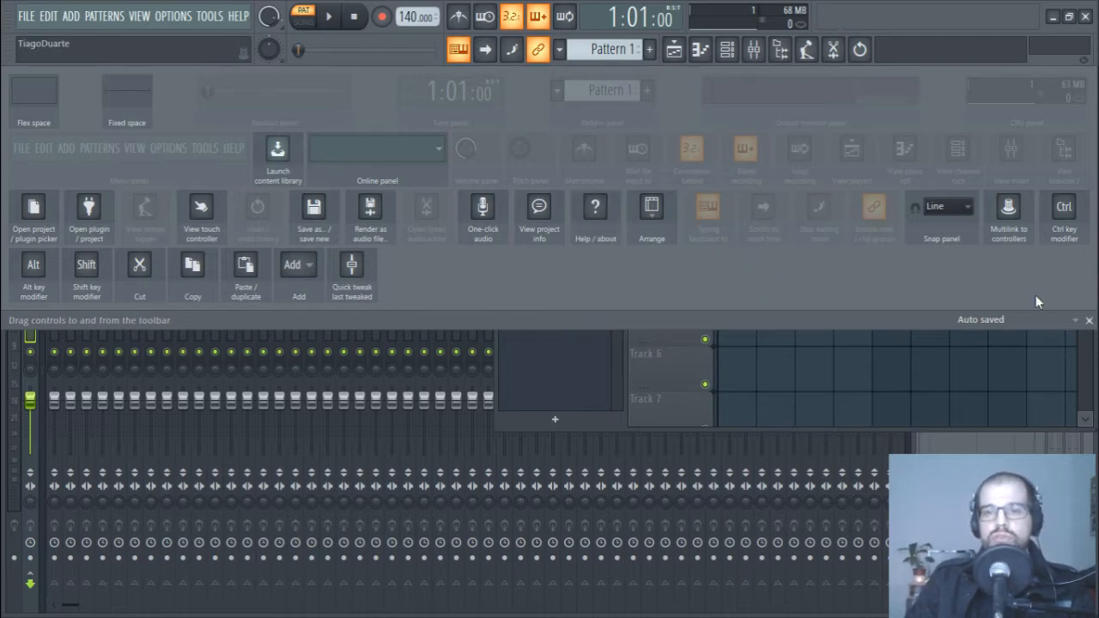
pyautogui.click(1089, 321)
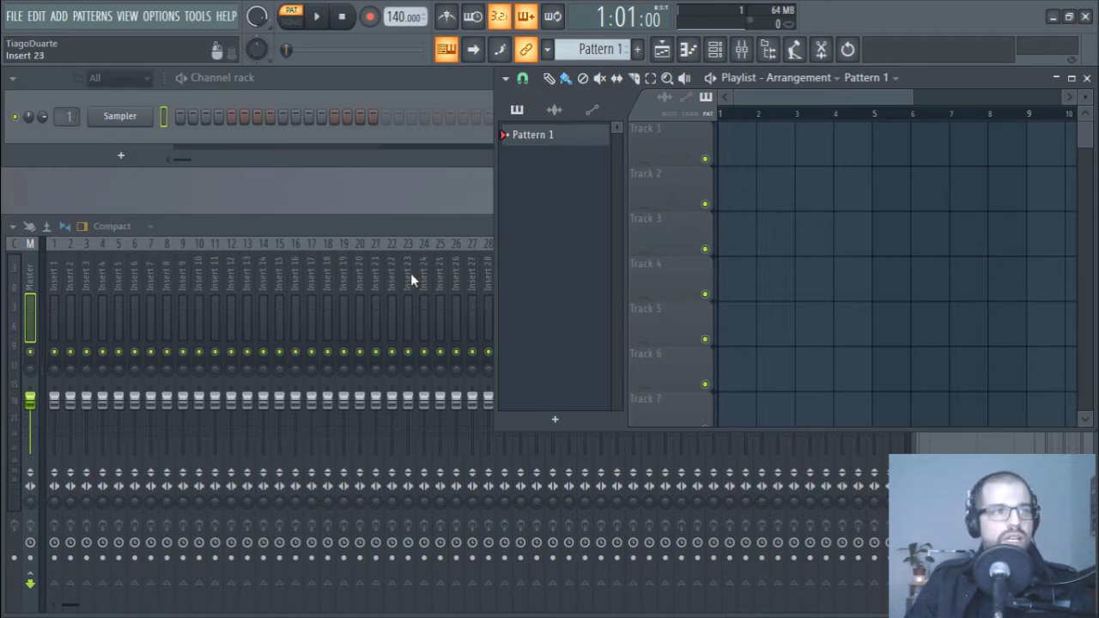
# Step: Select bars 1 through 4 on the timeline of the maximized Playlist and place the song position at bar 3
pyautogui.doubleClick(950, 79)
pyautogui.scroll(-3, 412, 113)
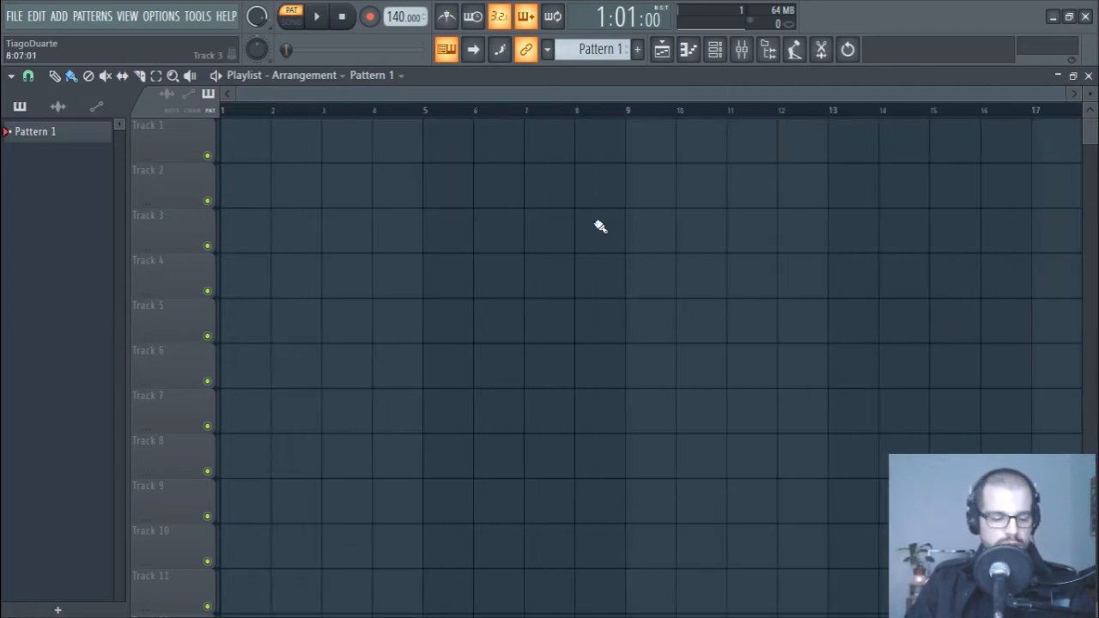
pyautogui.click(225, 111)
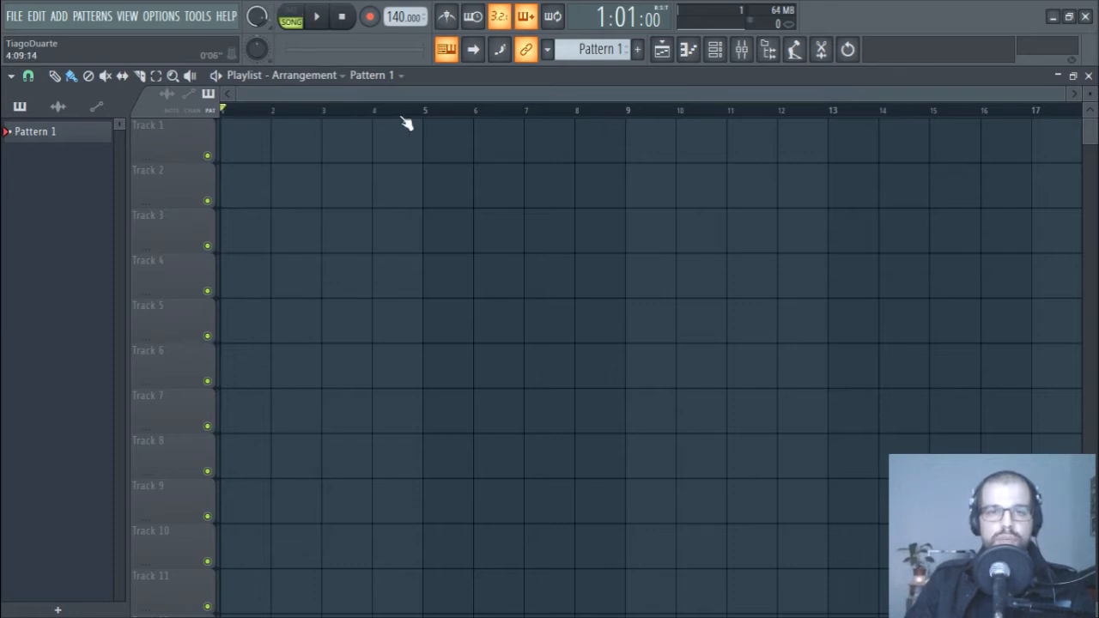
pyautogui.moveTo(426, 115); pyautogui.dragTo(134, 127)
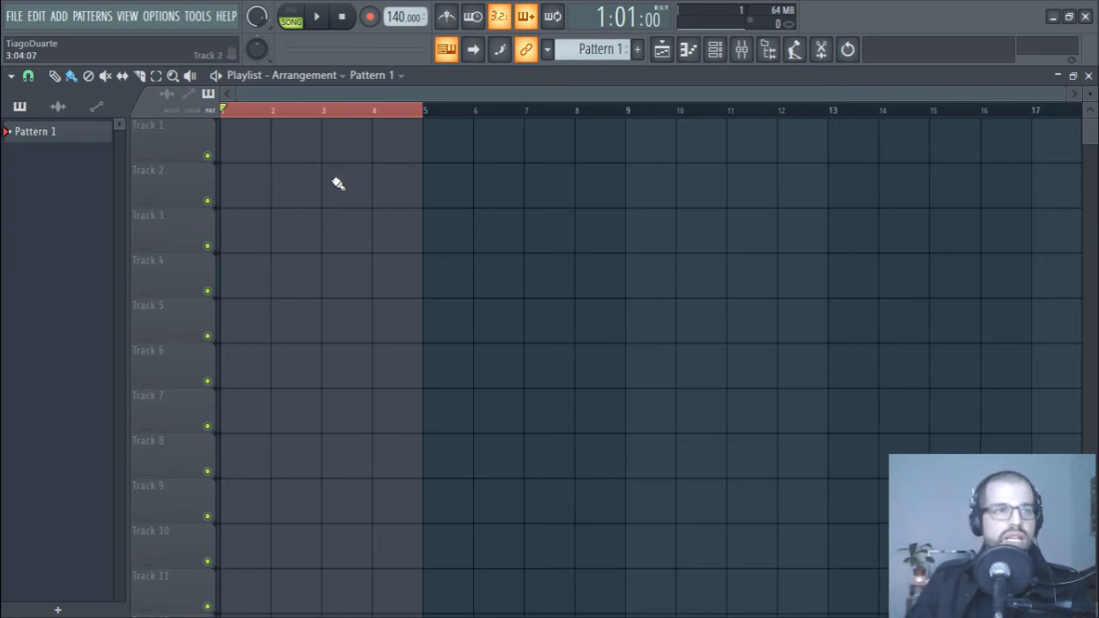
pyautogui.click(316, 112)
pyautogui.moveTo(273, 116); pyautogui.dragTo(180, 116)
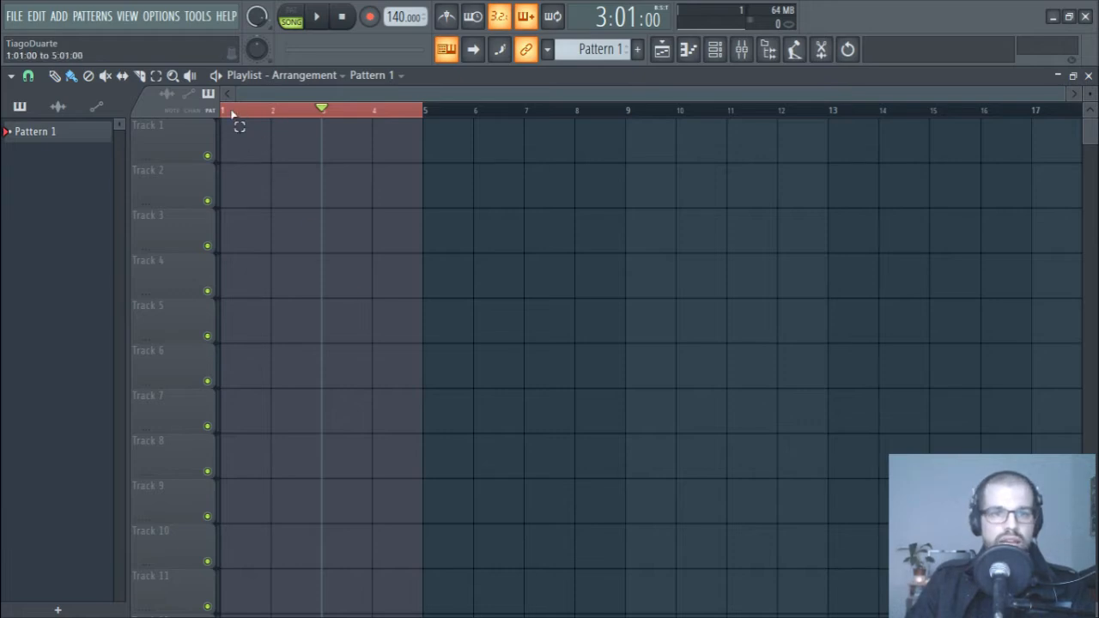
# Step: Add a single time marker named 3/4 at the start of the selected Playlist range
pyautogui.click(12, 77)
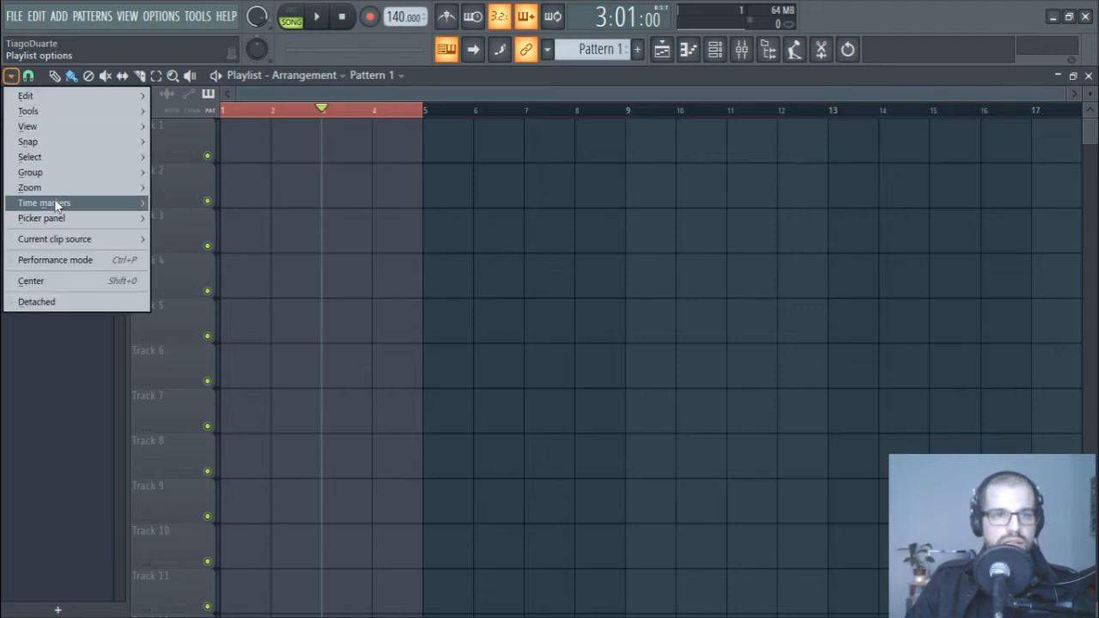
pyautogui.moveTo(56, 206)
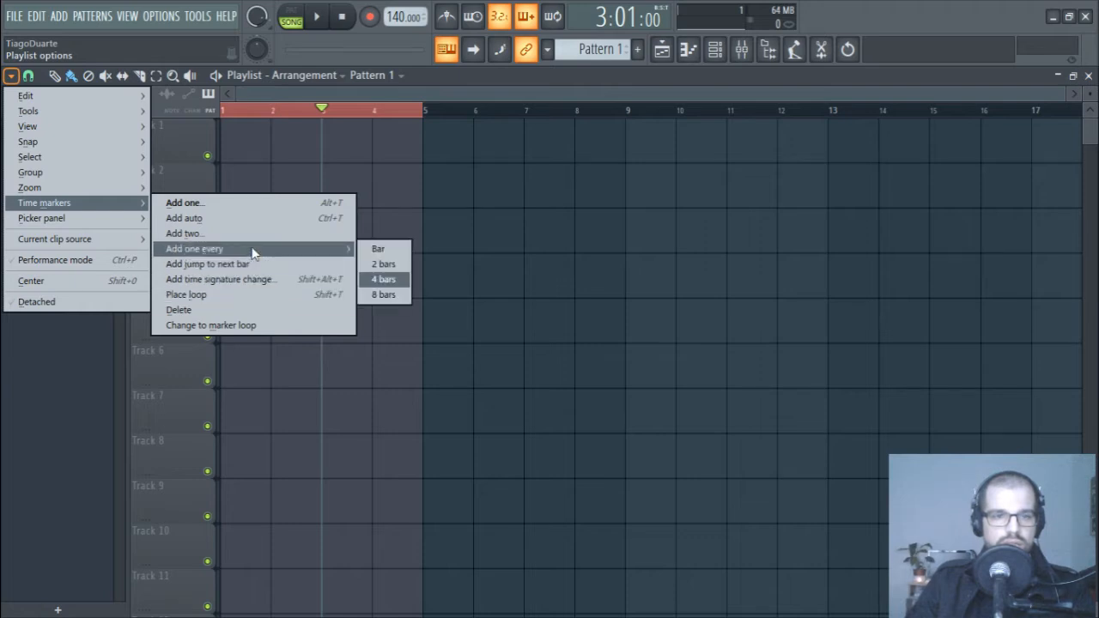
pyautogui.click(220, 203)
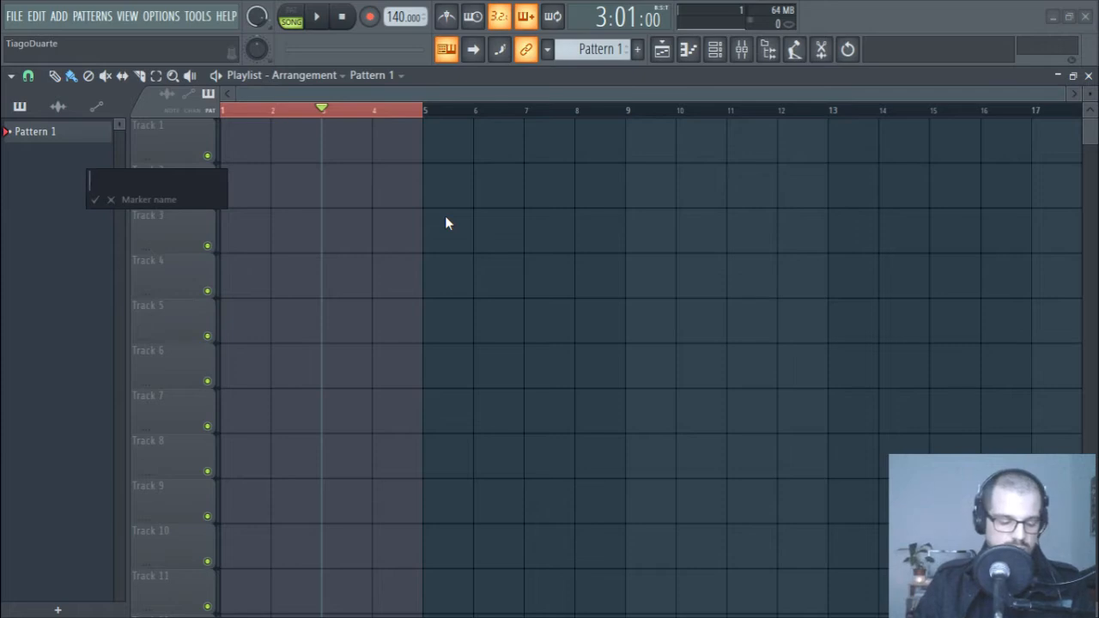
pyautogui.write('#3')
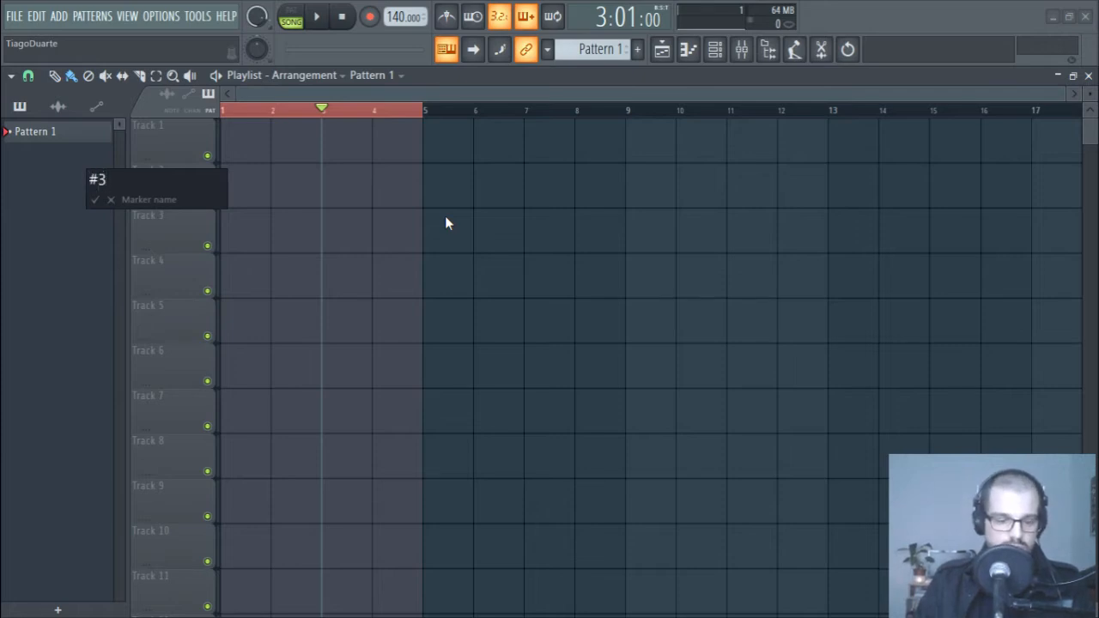
pyautogui.write('/4')
pyautogui.press('Return')
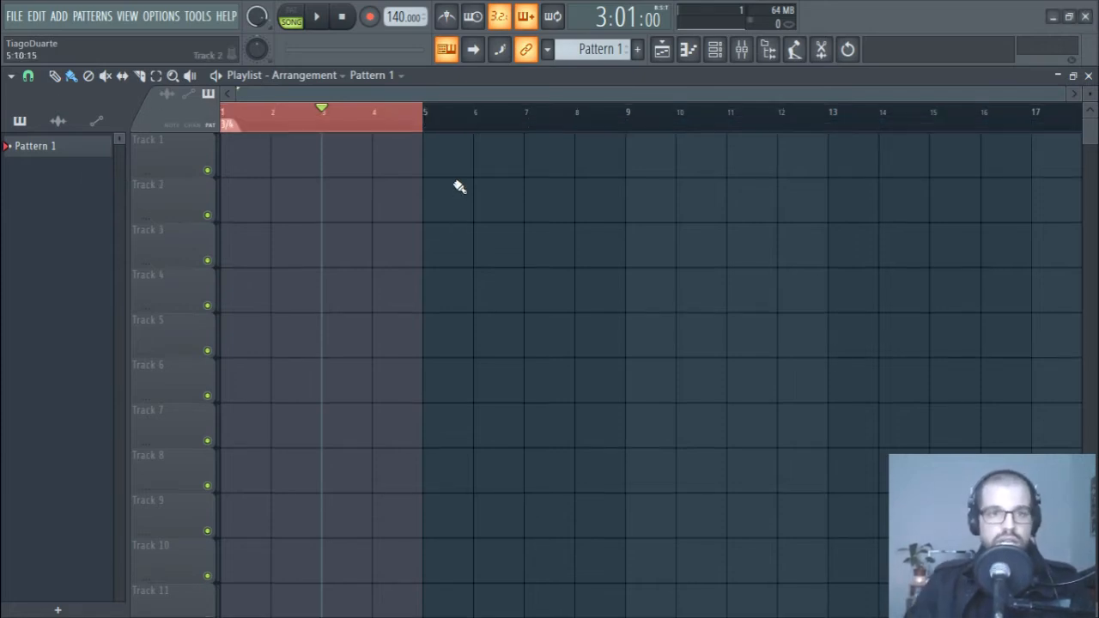
# Step: Add a time signature change with numerator 3 and denominator 4 over the selected Playlist range starting at bar 1
pyautogui.rightClick(233, 126)
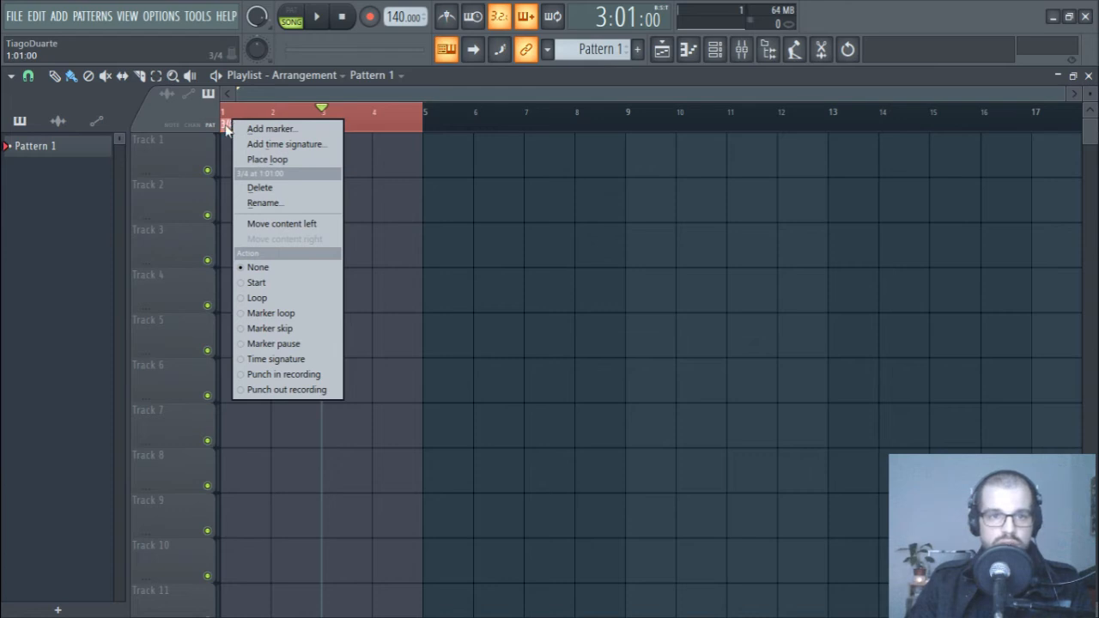
pyautogui.click(292, 144)
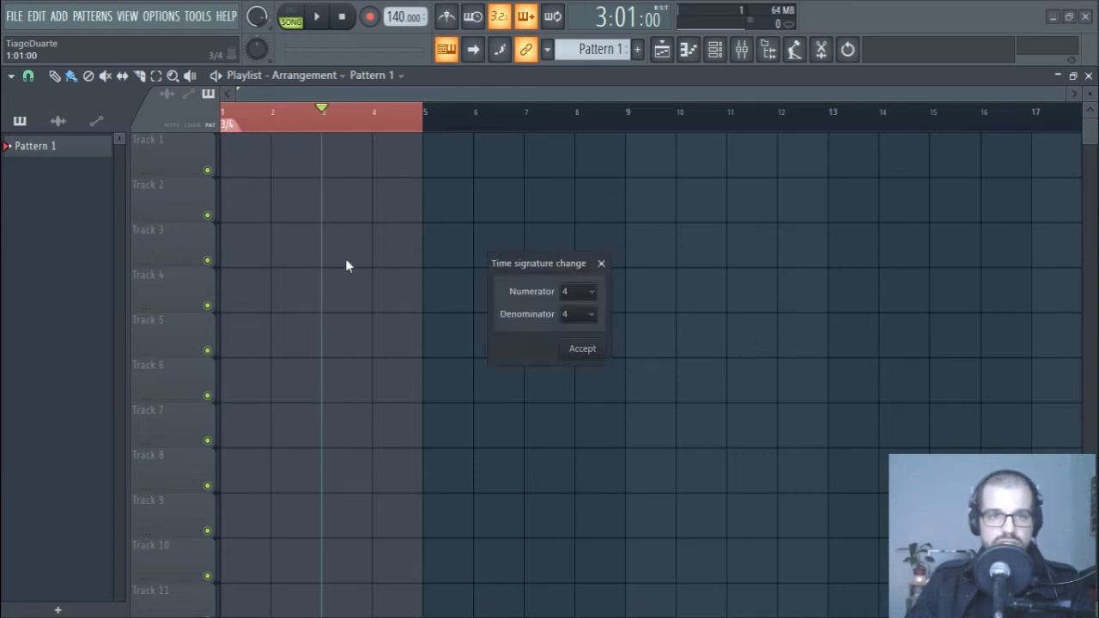
pyautogui.click(585, 293)
pyautogui.click(574, 327)
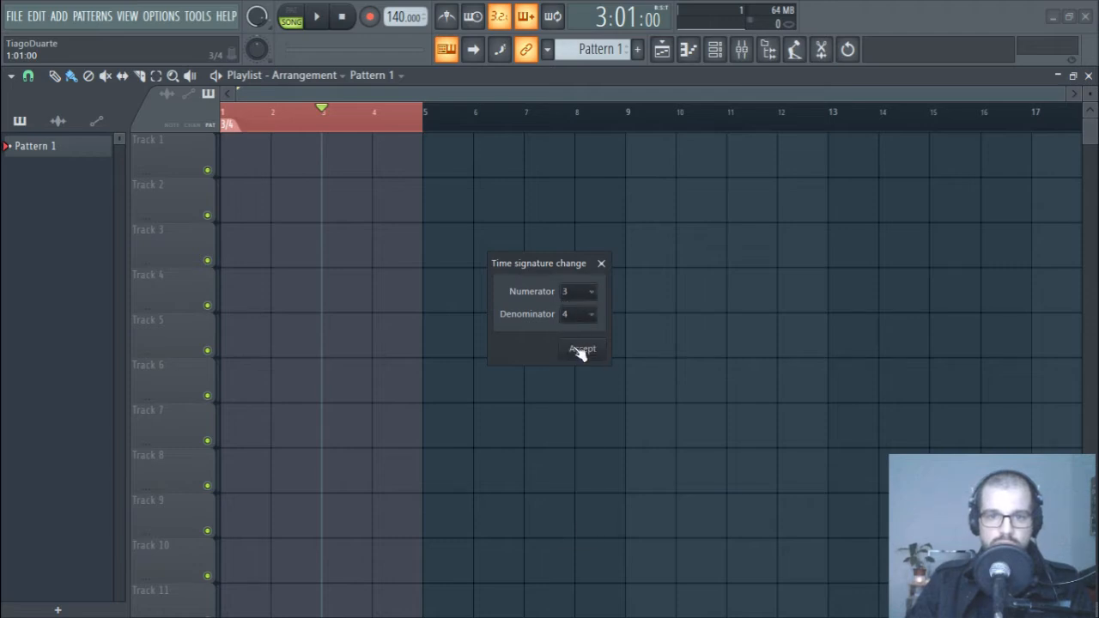
pyautogui.click(589, 352)
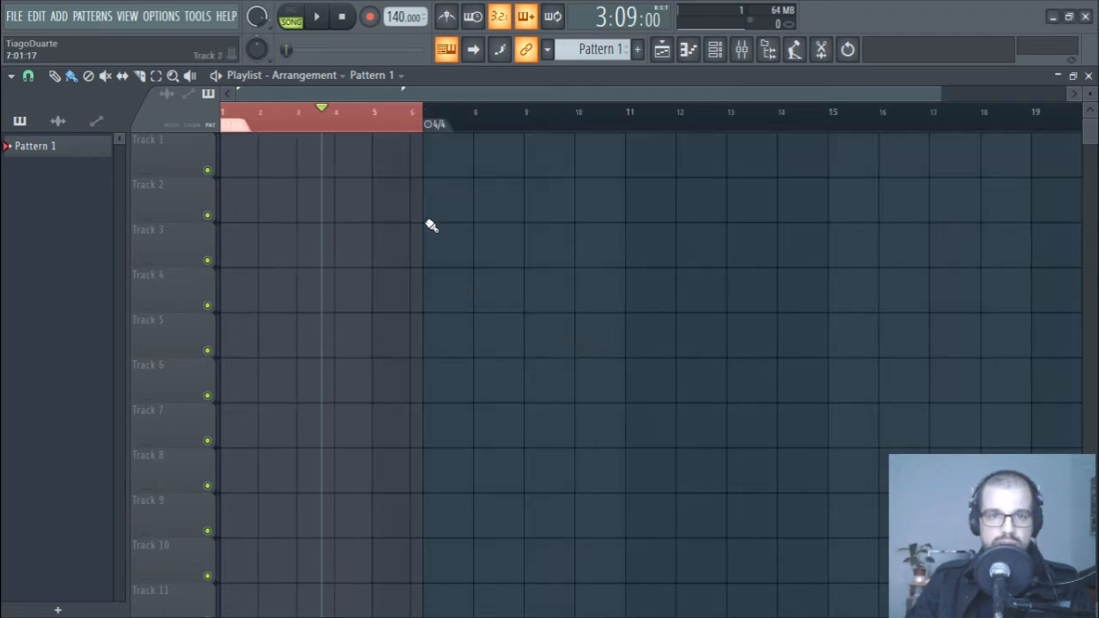
# Step: Try adding a 4/4 time signature at bar 1 without replacing the existing one, and delete the shifted marker at bar 2
pyautogui.rightClick(237, 125)
pyautogui.click(303, 152)
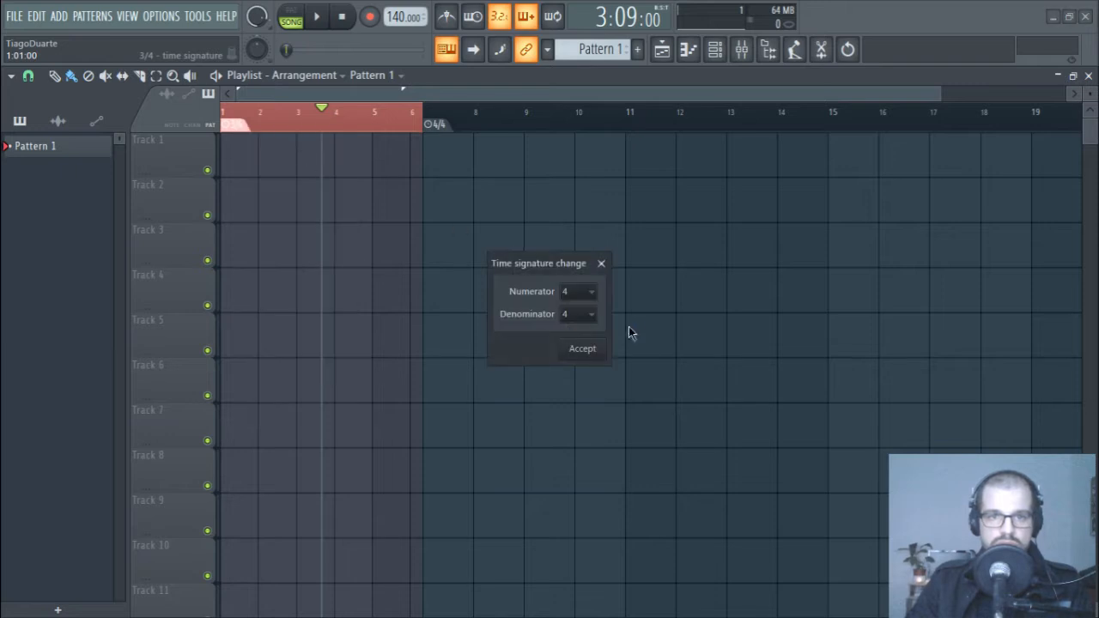
pyautogui.click(585, 293)
pyautogui.click(577, 354)
pyautogui.click(586, 314)
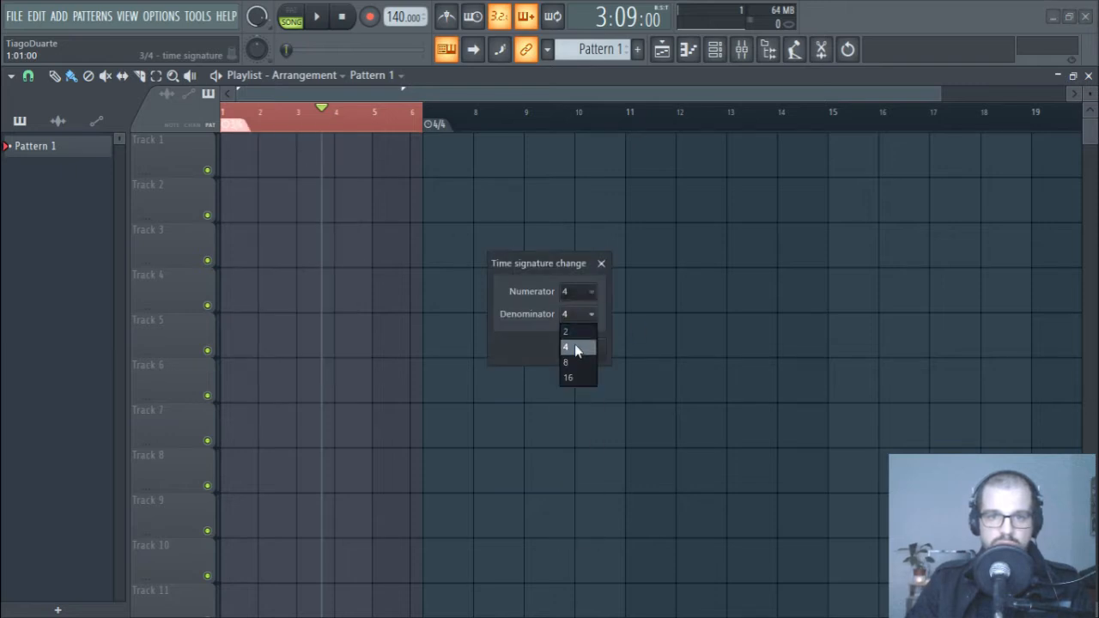
pyautogui.click(576, 346)
pyautogui.click(592, 292)
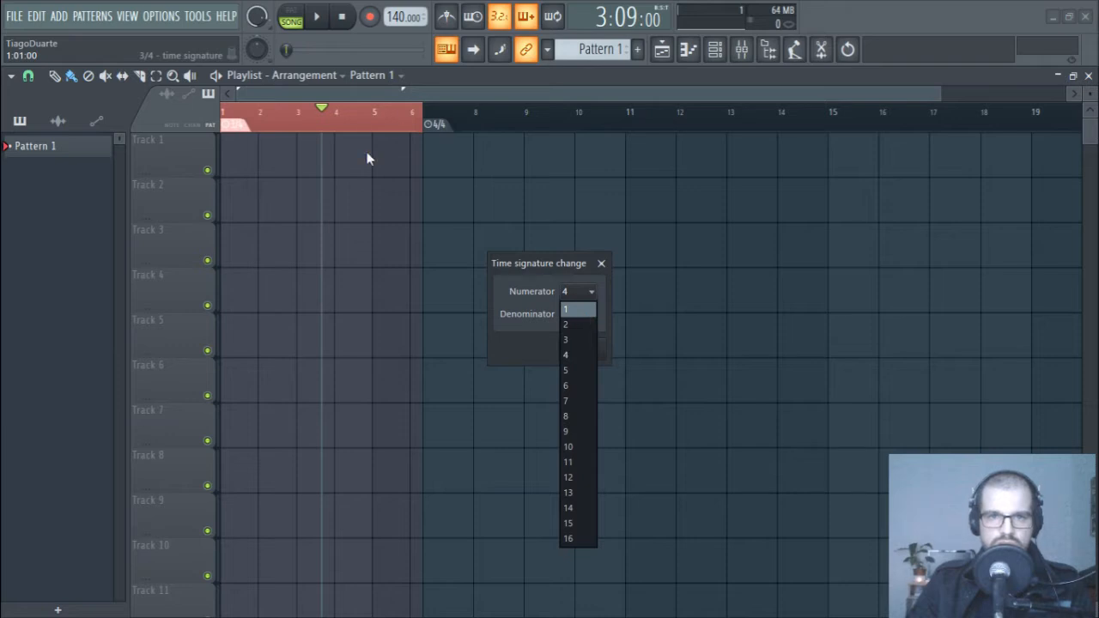
pyautogui.click(576, 359)
pyautogui.click(572, 291)
pyautogui.click(577, 293)
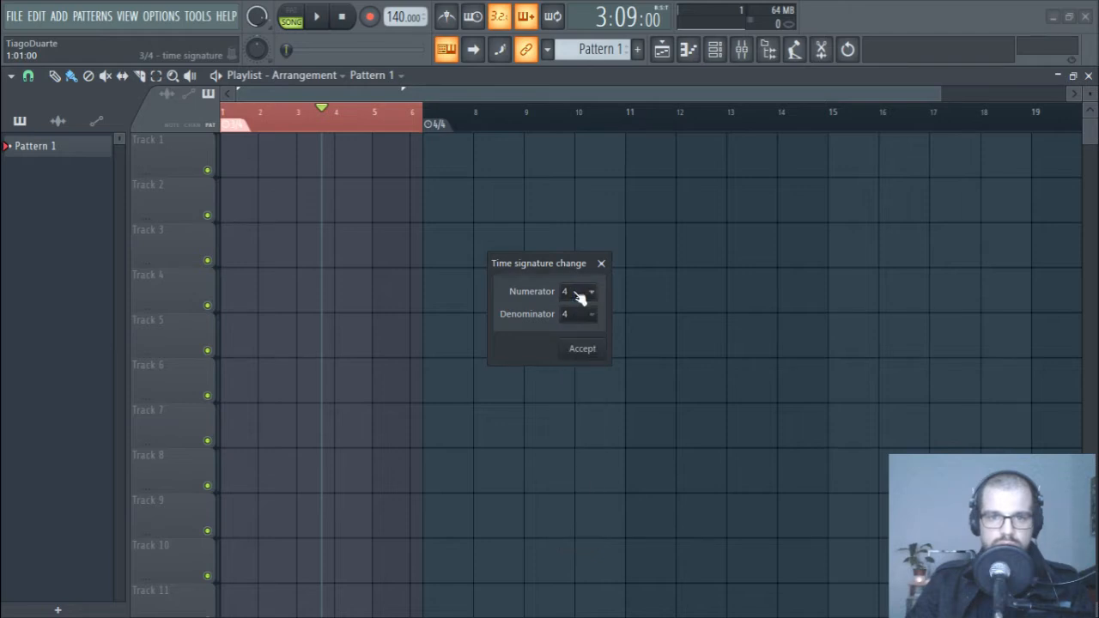
pyautogui.click(591, 351)
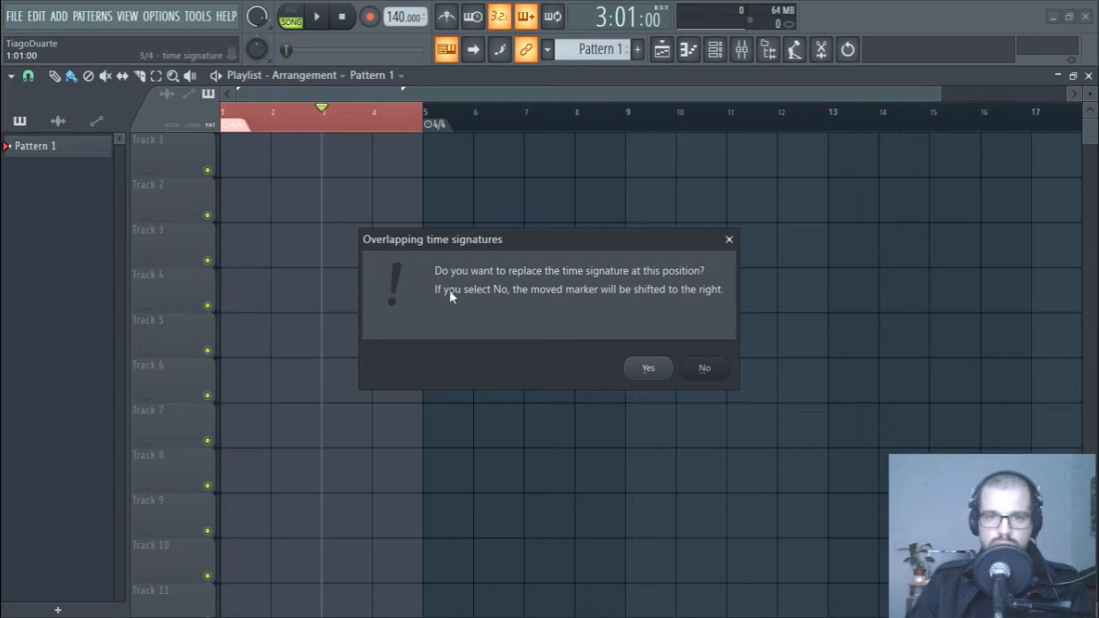
pyautogui.click(698, 372)
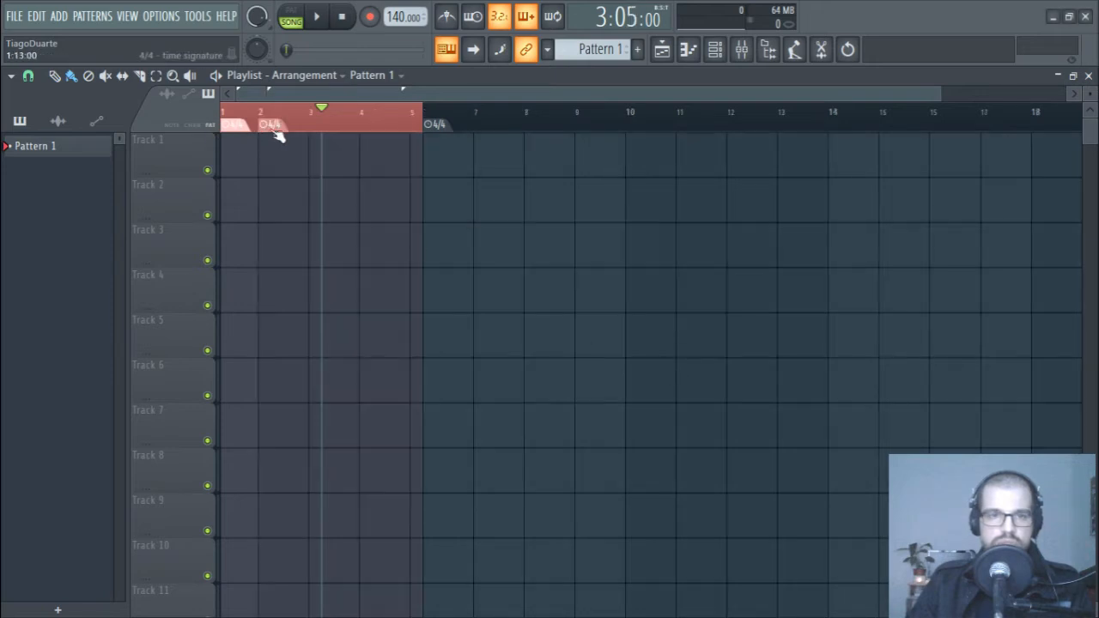
pyautogui.rightClick(275, 125)
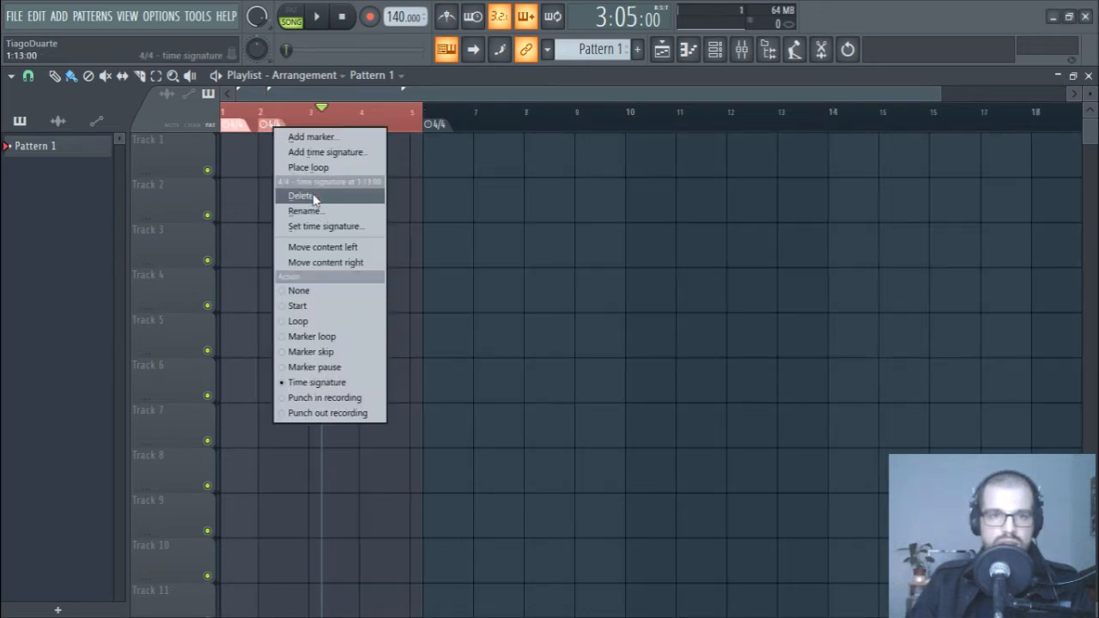
pyautogui.click(334, 196)
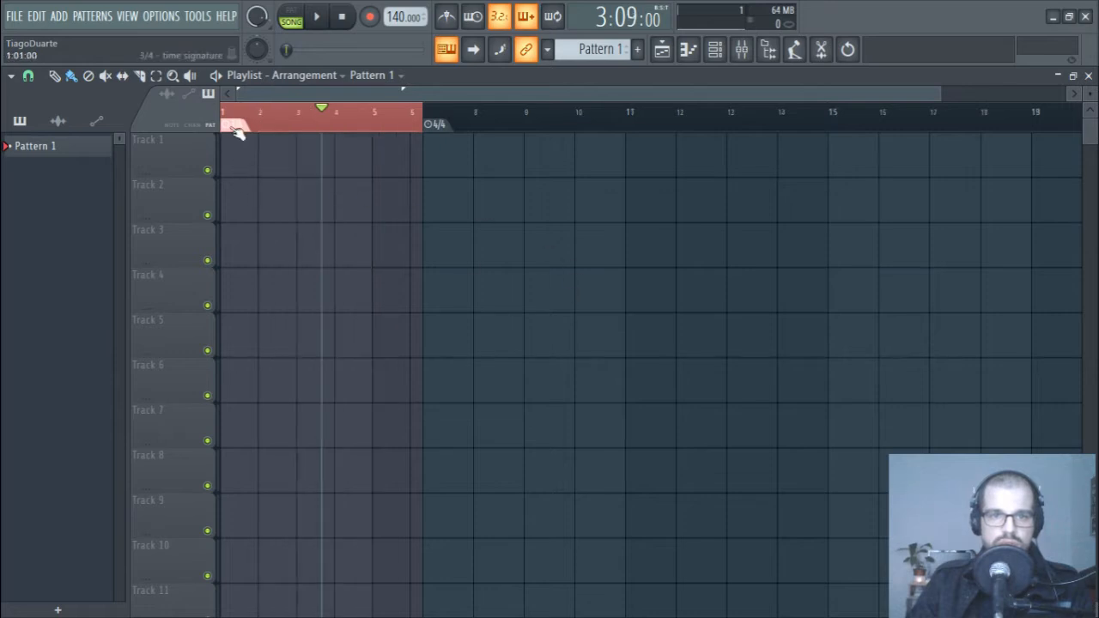
# Step: Add a 4/4 time signature at bar 1, replacing the existing 3/4 one
pyautogui.rightClick(236, 125)
pyautogui.click(302, 154)
pyautogui.click(582, 349)
pyautogui.click(643, 369)
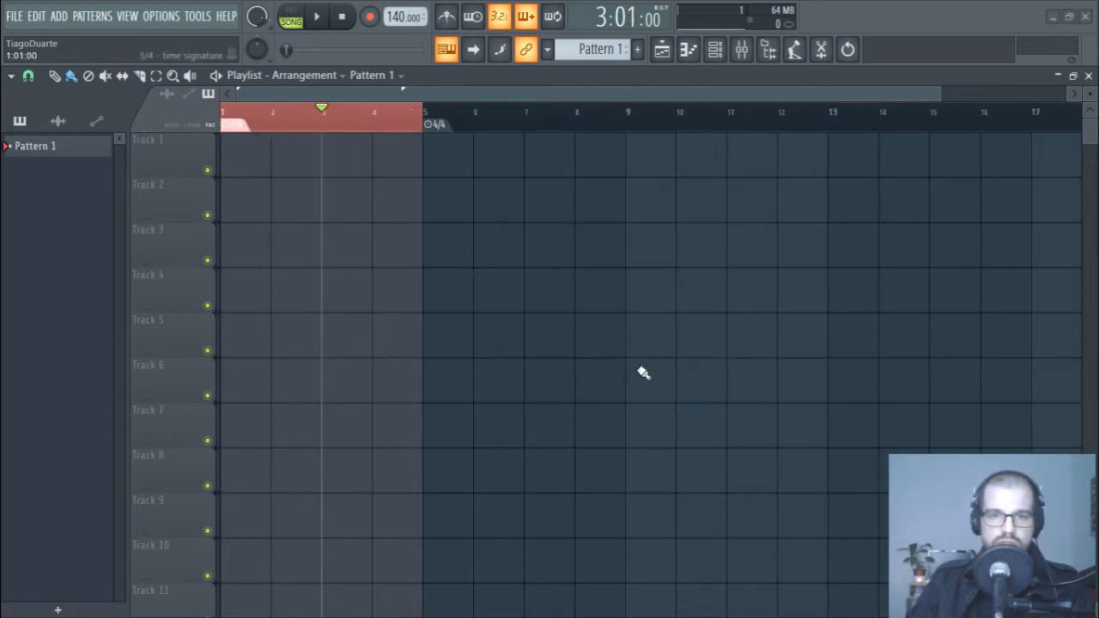
# Step: Select bars 1 through 3 and try adding a 3/4 time signature over them without replacing the one at bar 1
pyautogui.keyDown('ctrl'); pyautogui.scroll(2, 257, 163); pyautogui.keyUp('ctrl')
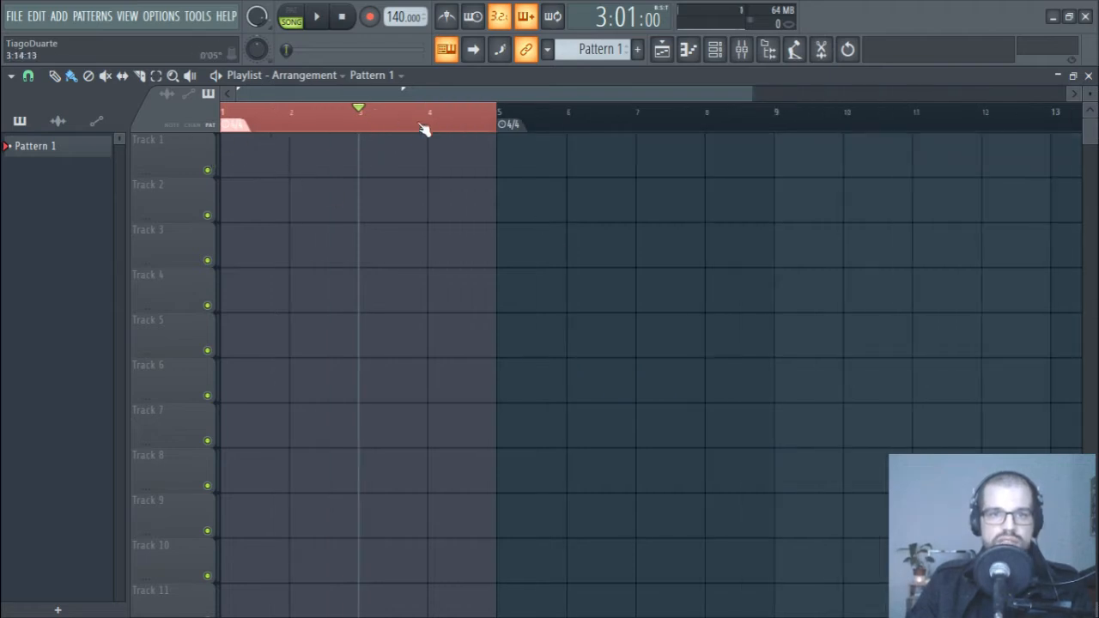
pyautogui.keyDown('ctrl'); pyautogui.moveTo(432, 122); pyautogui.dragTo(99, 129); pyautogui.keyUp('ctrl')
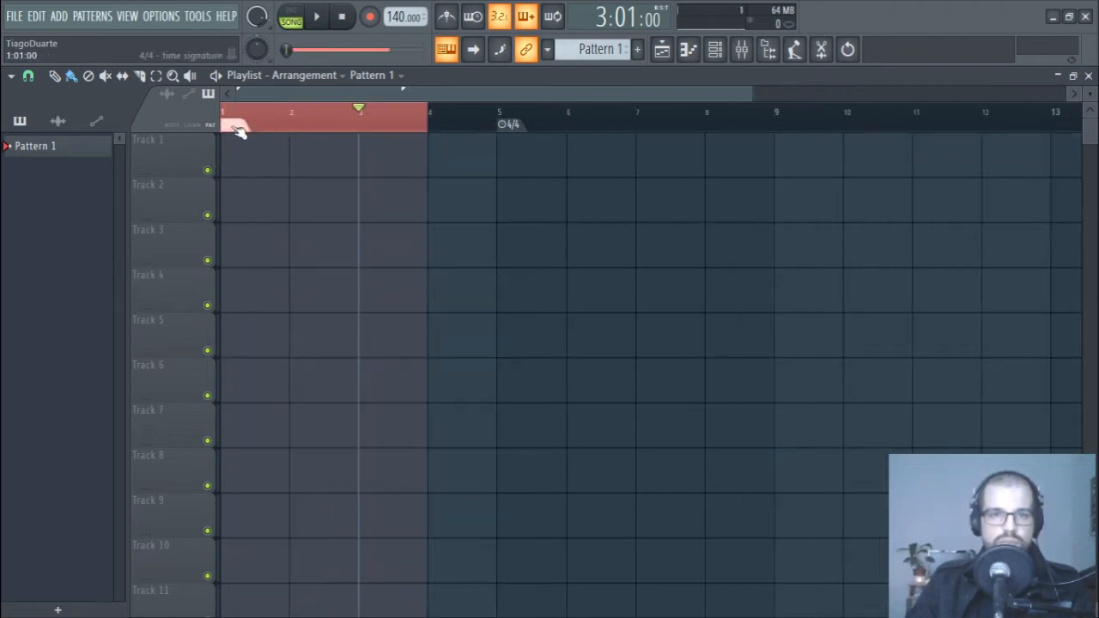
pyautogui.rightClick(235, 124)
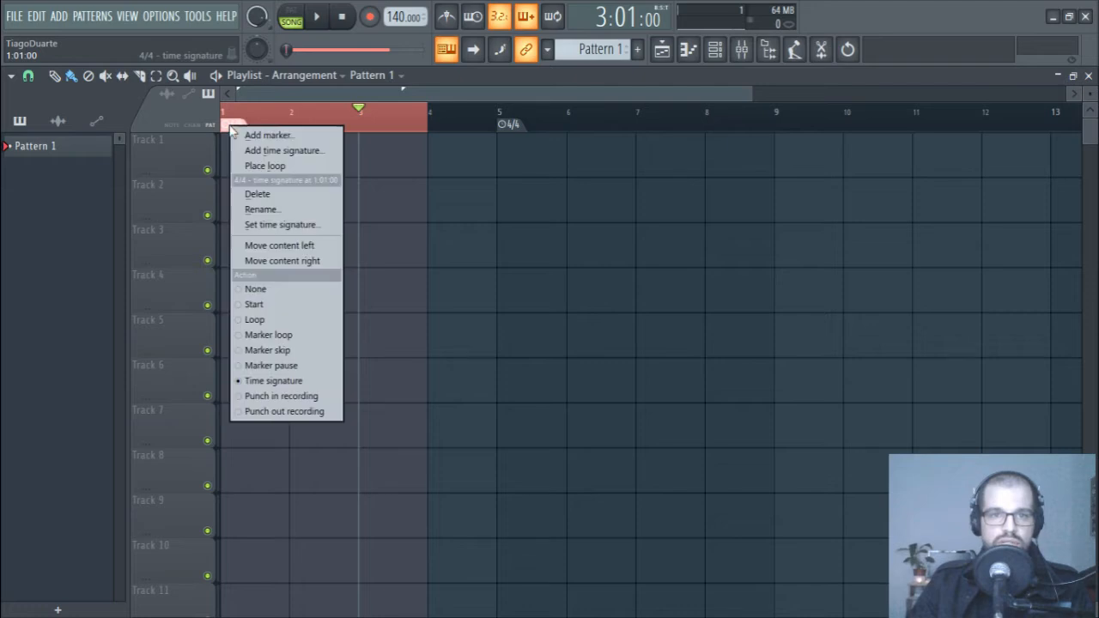
pyautogui.click(283, 150)
pyautogui.click(579, 296)
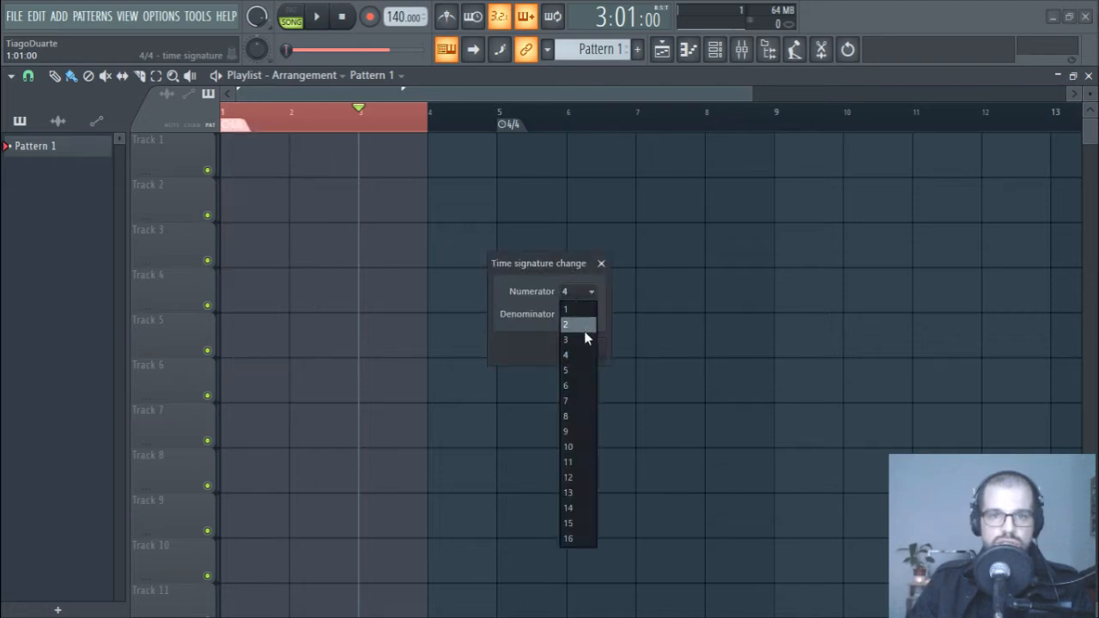
pyautogui.click(583, 339)
pyautogui.click(586, 347)
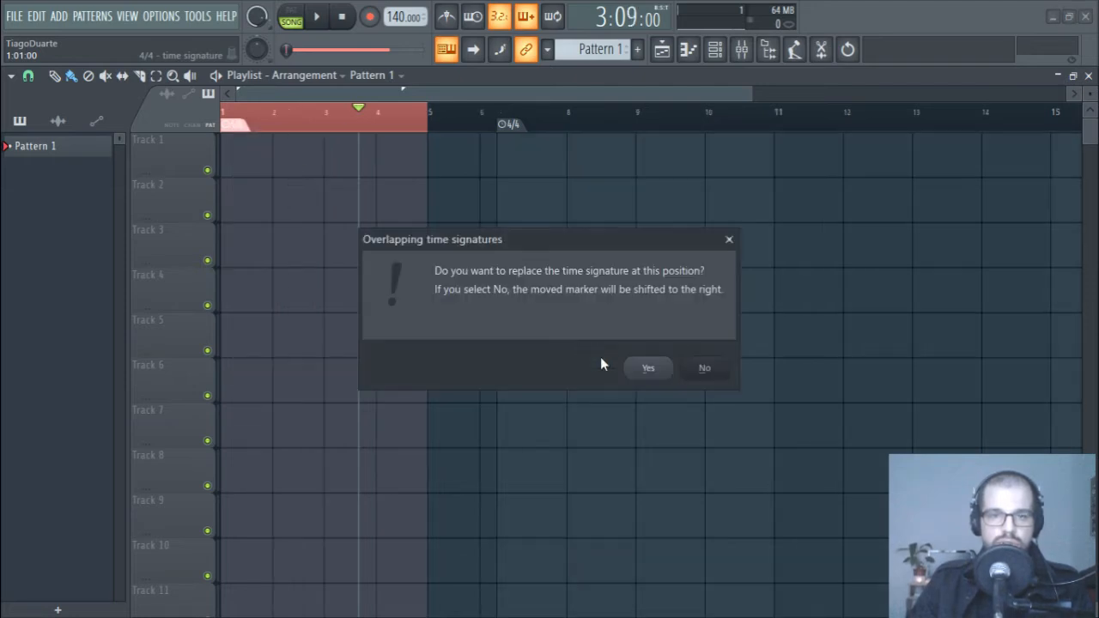
pyautogui.click(703, 370)
# Step: Delete the 3/4 time signature at bar 2 and the 4/4 time signatures at bars 4 and 5
pyautogui.rightClick(300, 125)
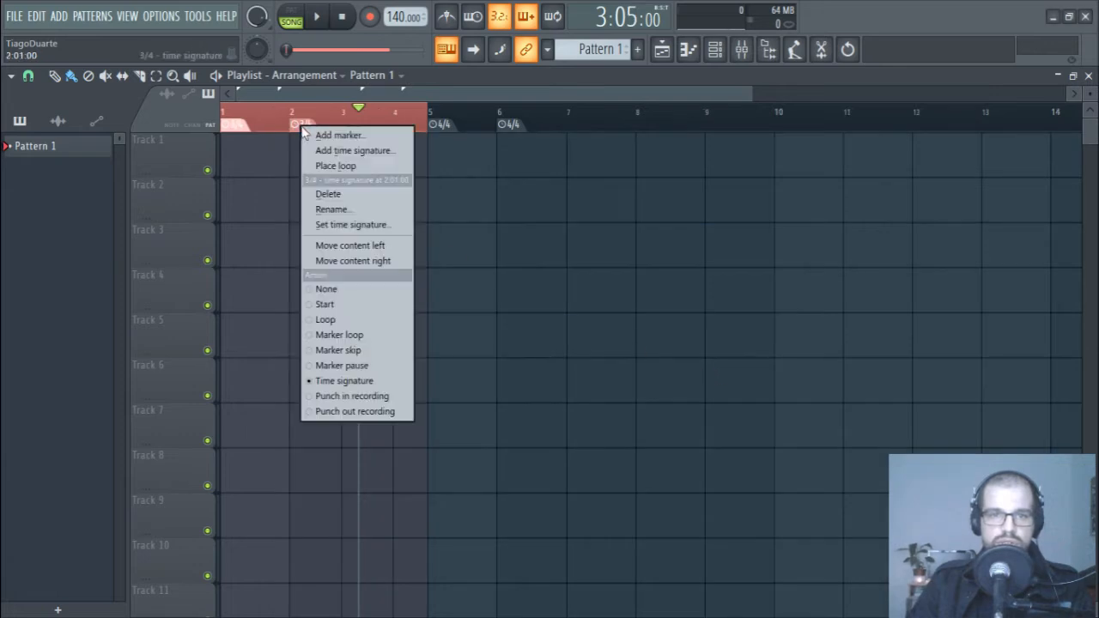
pyautogui.click(343, 190)
pyautogui.rightClick(442, 129)
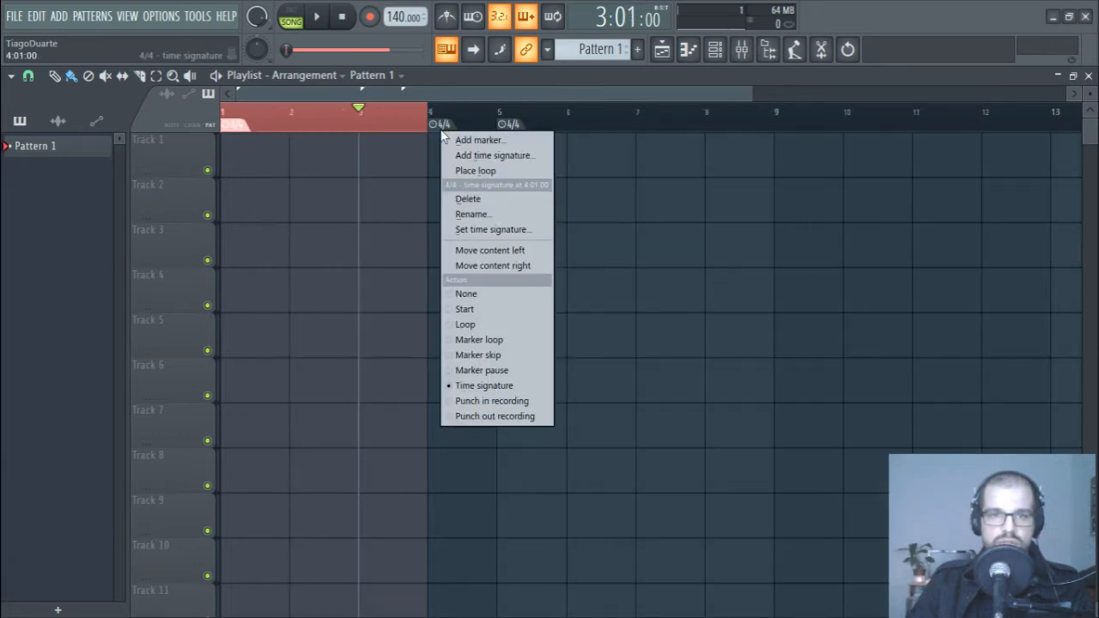
pyautogui.click(494, 200)
pyautogui.rightClick(513, 131)
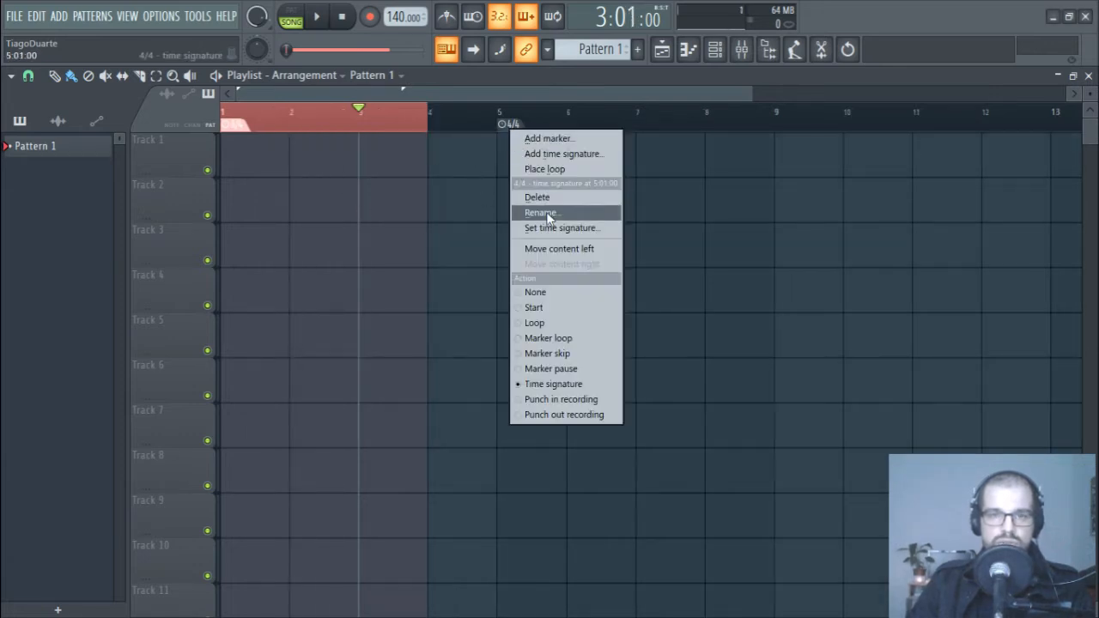
pyautogui.click(549, 199)
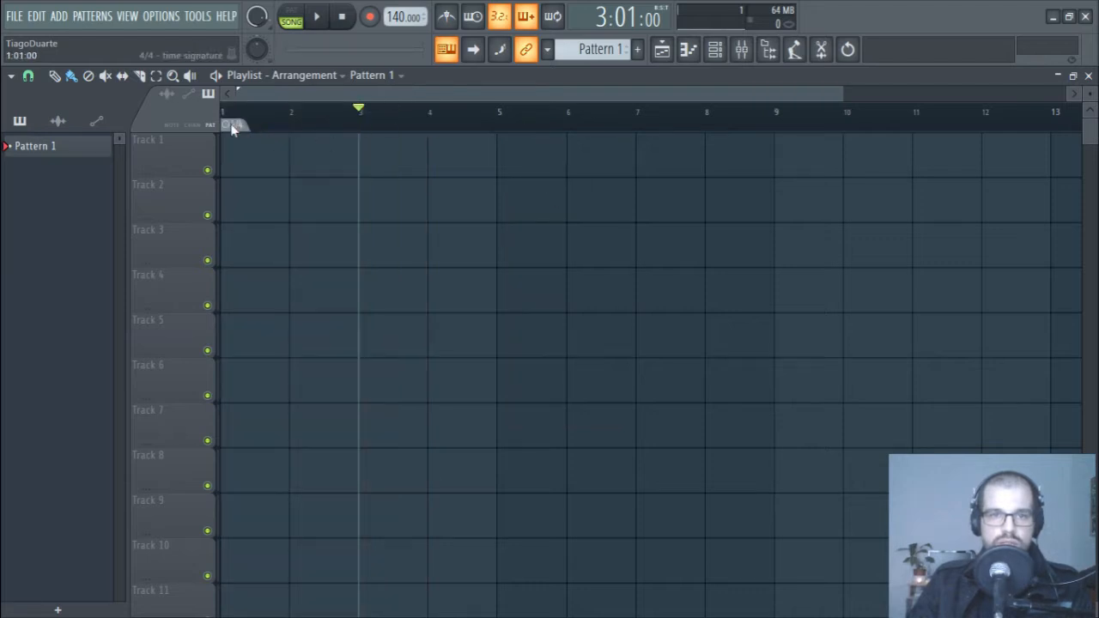
# Step: Add a 3/4 time signature at bar 1, replacing the existing 4/4 one
pyautogui.rightClick(232, 124)
pyautogui.click(274, 148)
pyautogui.click(589, 292)
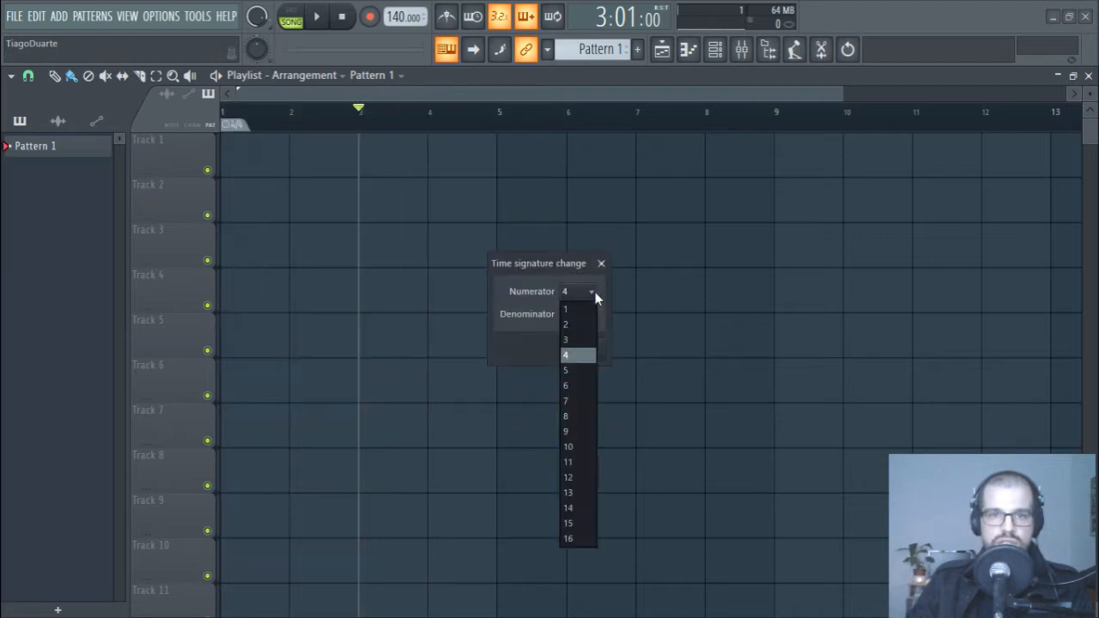
pyautogui.click(589, 339)
pyautogui.click(583, 349)
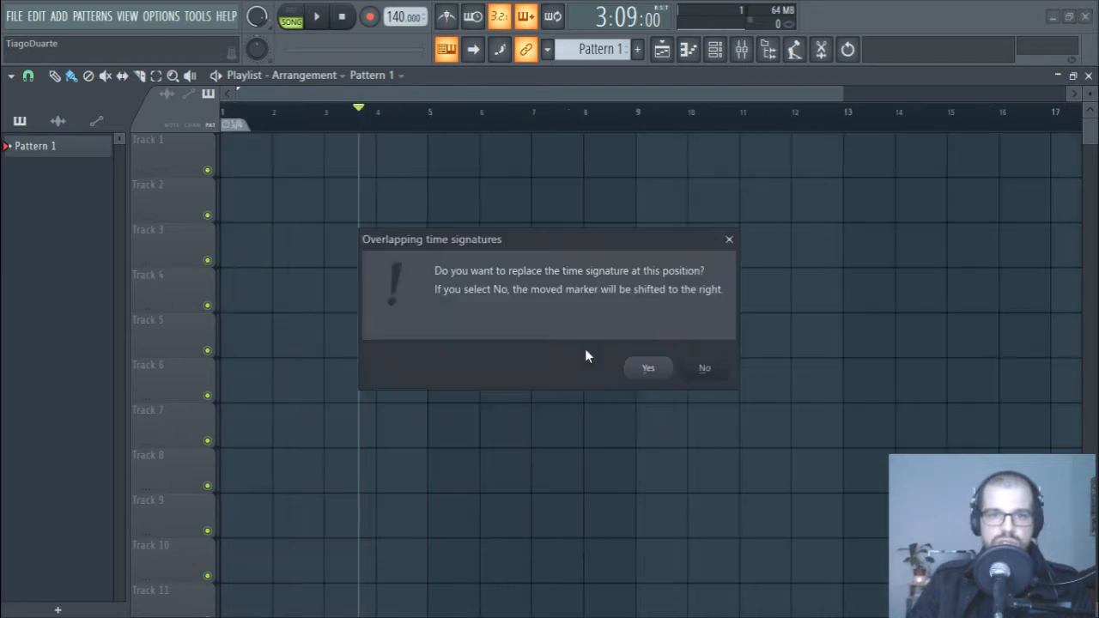
pyautogui.click(655, 372)
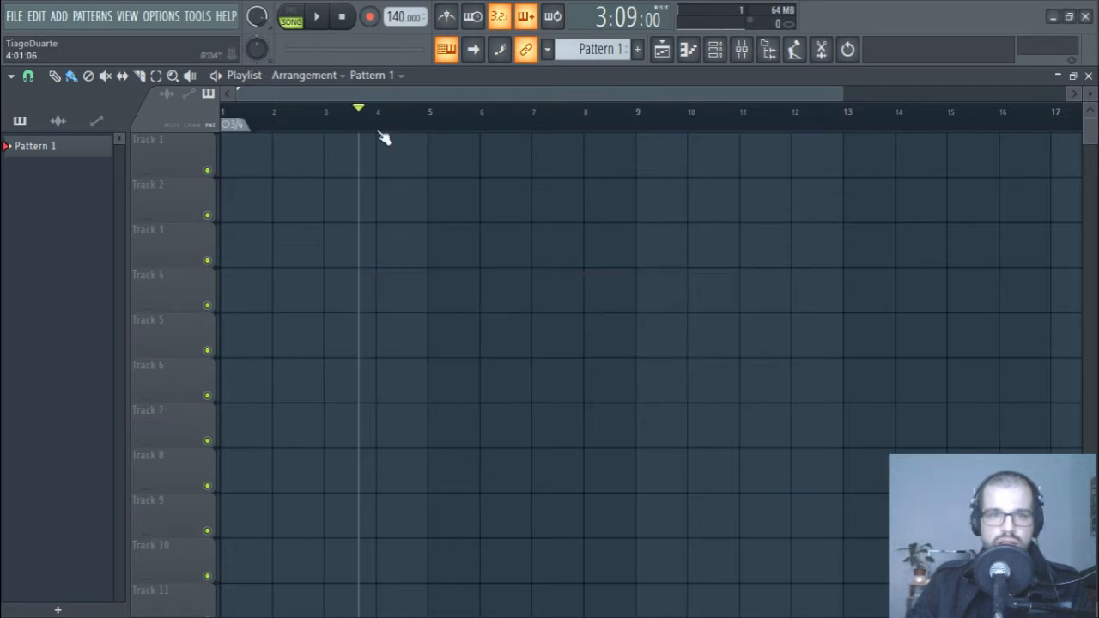
# Step: Return the song position to the start and add a marker named 4/4 at bar 4
pyautogui.press('Home')
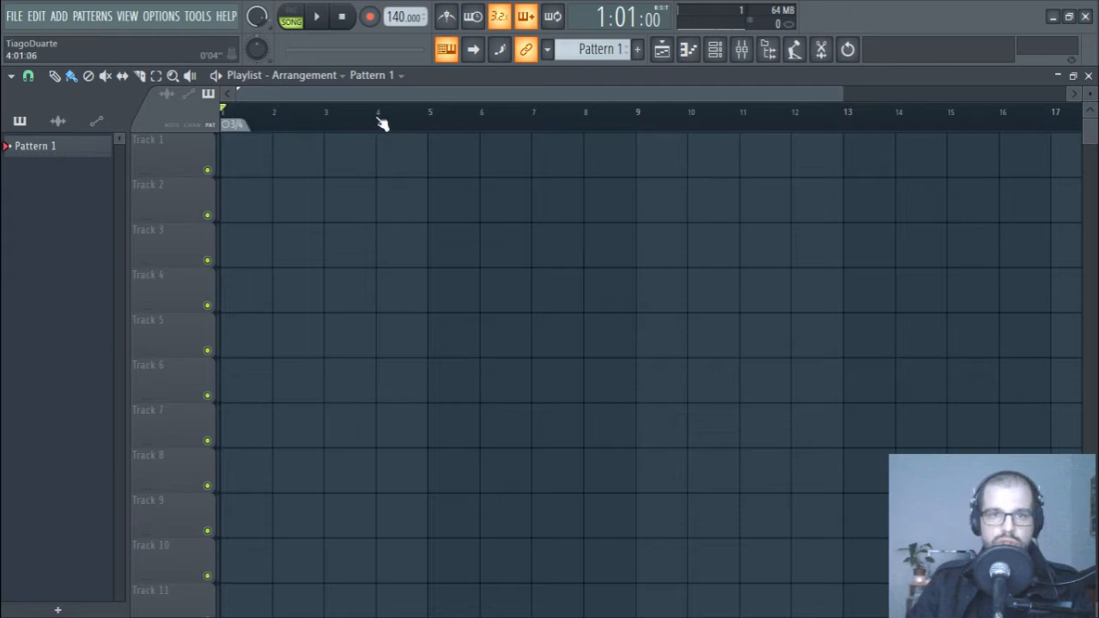
pyautogui.rightClick(381, 129)
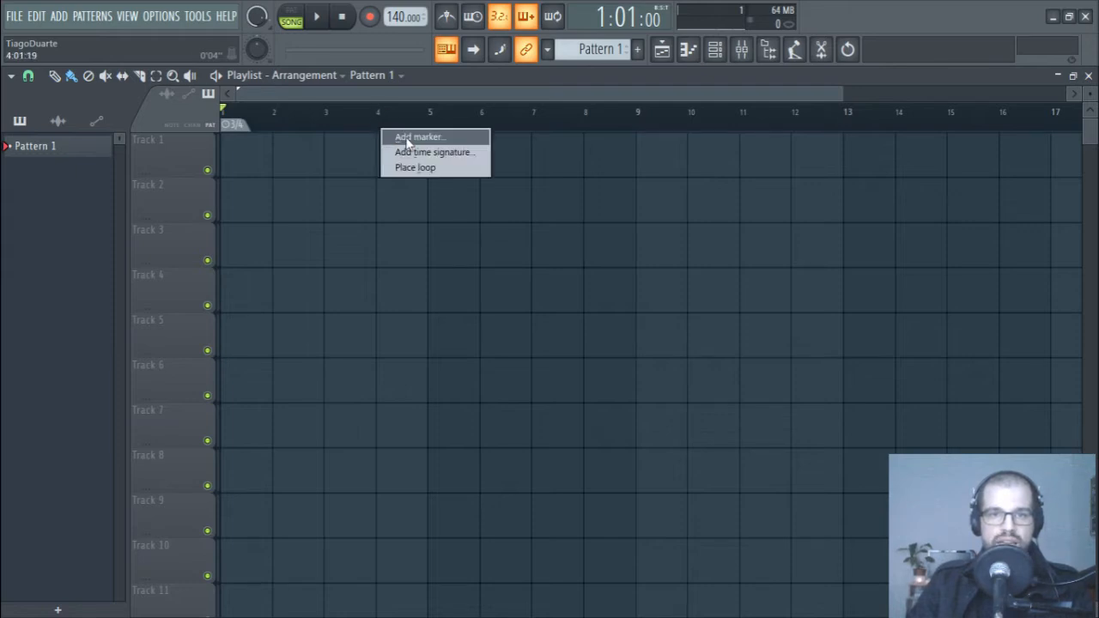
pyautogui.click(409, 139)
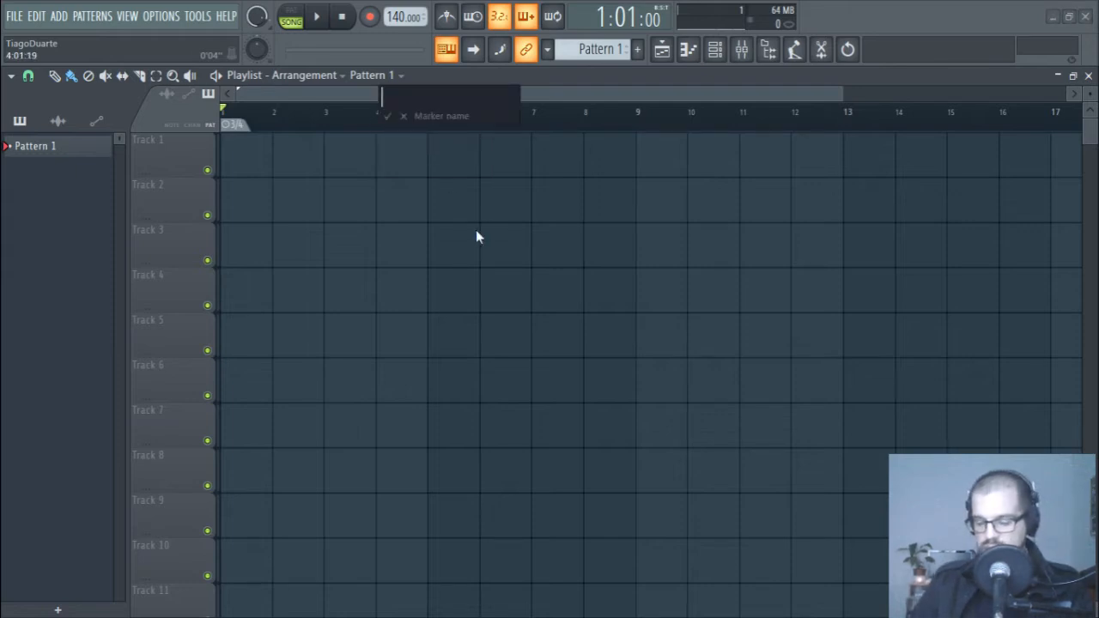
pyautogui.write('4/4')
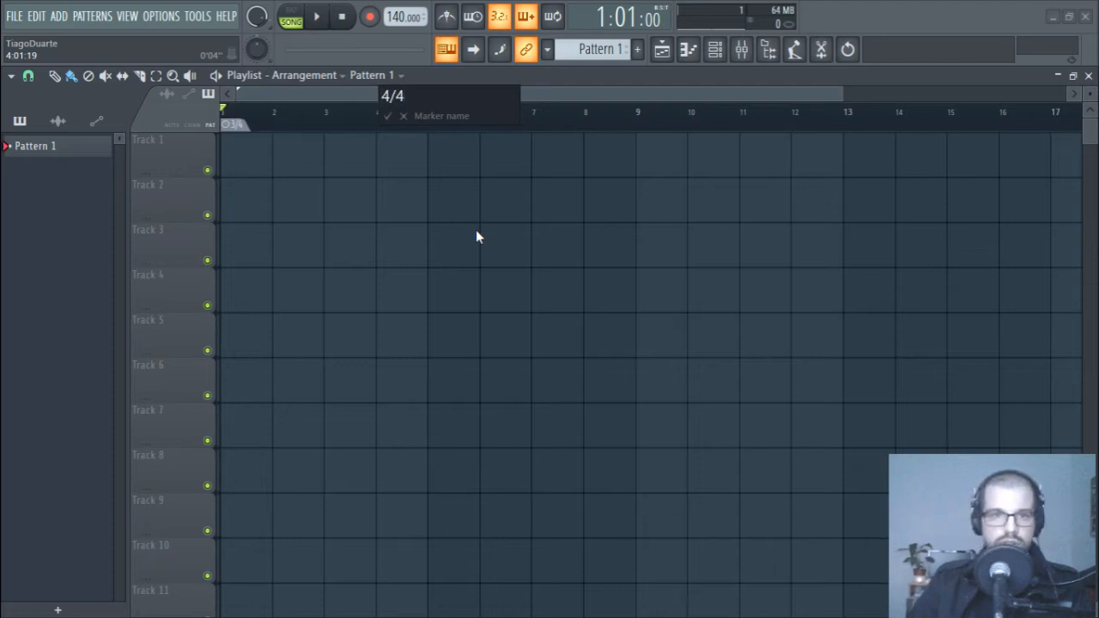
pyautogui.press('Return')
# Step: Add a 4/4 time signature at bar 4, over the 4/4 text marker
pyautogui.rightClick(382, 133)
pyautogui.click(422, 157)
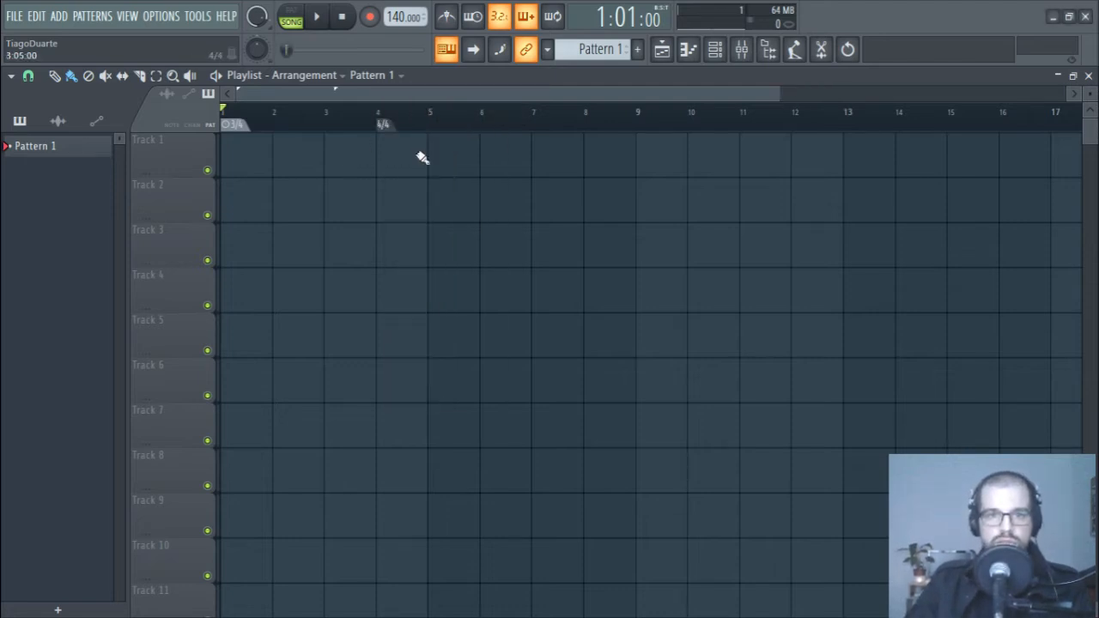
pyautogui.click(589, 359)
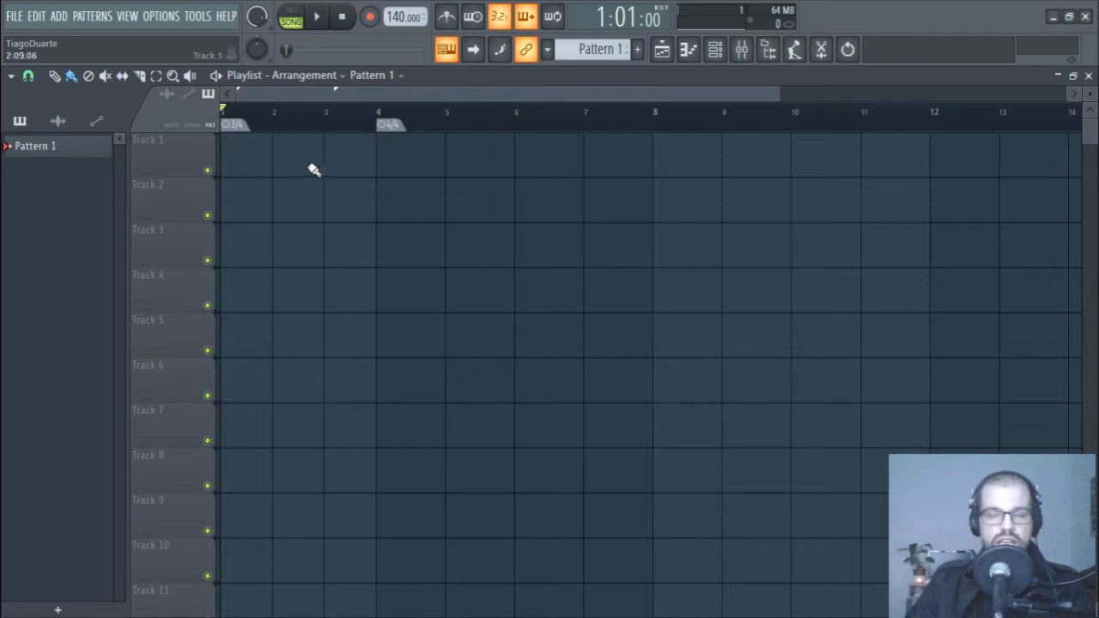
# Step: Select bars 1 through 3 on the timeline and place a Pattern 1 clip on Track 1 spanning bars 4 through 7
pyautogui.moveTo(382, 123); pyautogui.dragTo(225, 124)
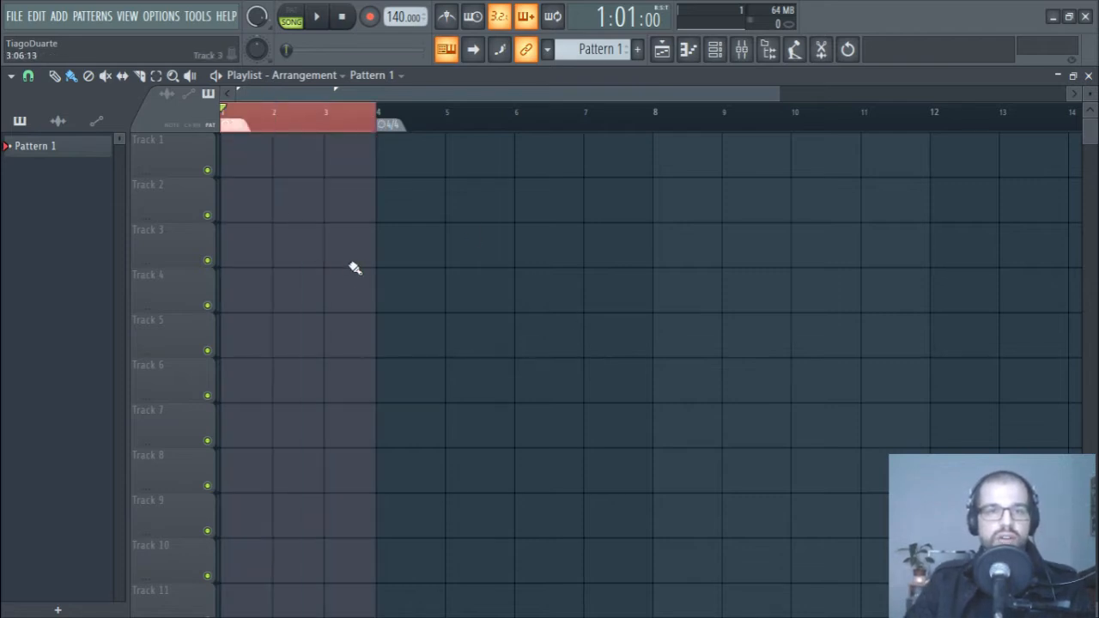
pyautogui.click(407, 172)
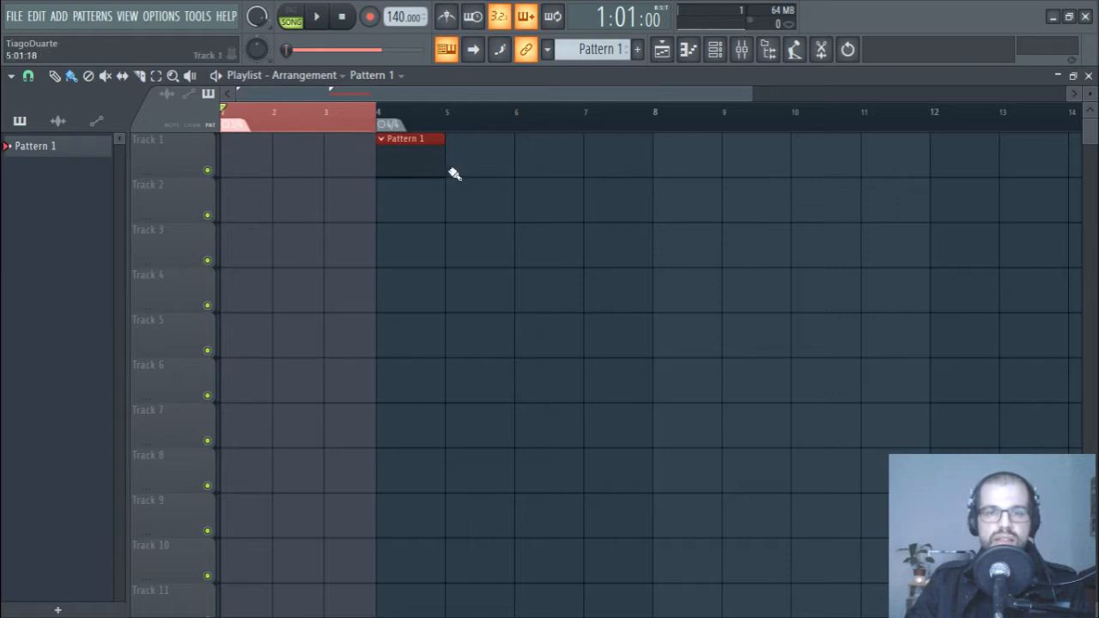
pyautogui.moveTo(443, 164); pyautogui.dragTo(649, 169)
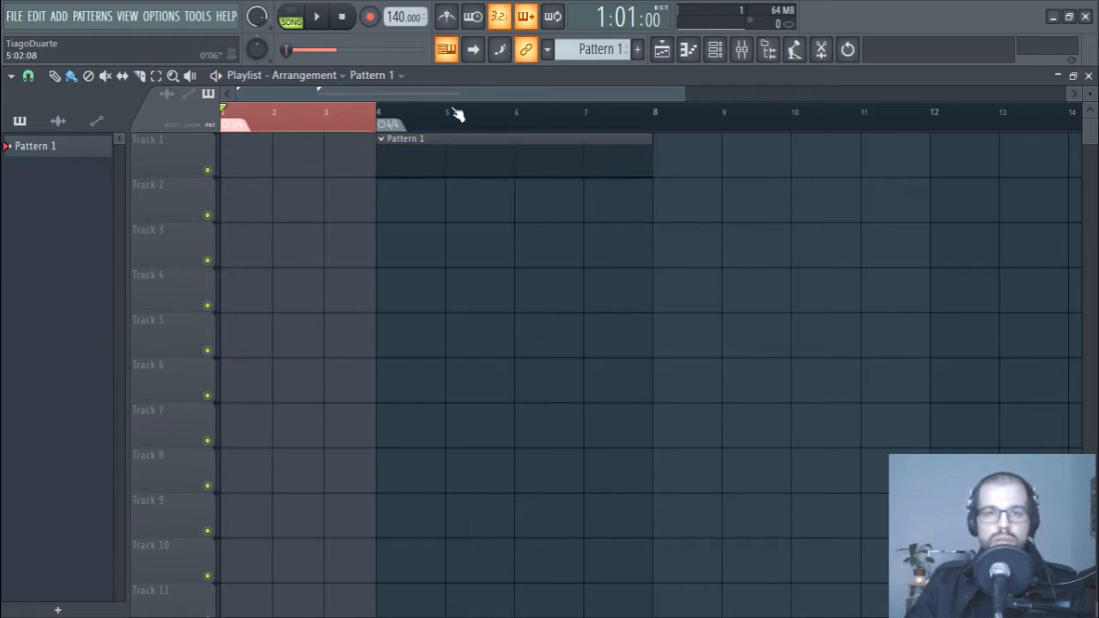
# Step: Select bars 4 through 7 on the timeline, over the Pattern 1 clip, and clear the selection
pyautogui.rightClick(457, 114)
pyautogui.moveTo(649, 120); pyautogui.dragTo(376, 120)
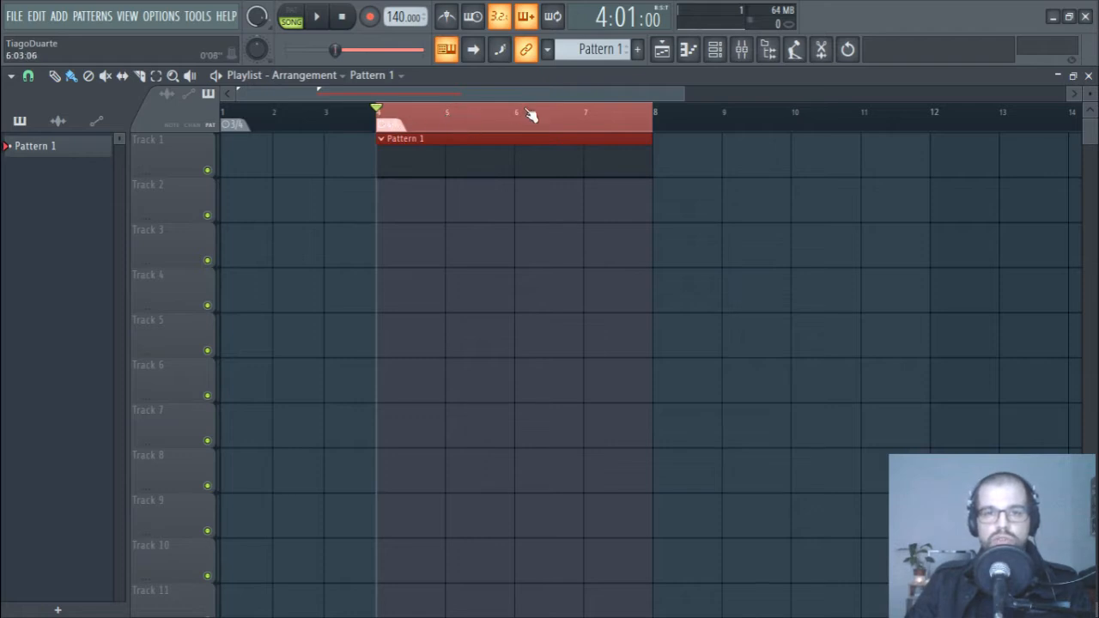
pyautogui.rightClick(608, 114)
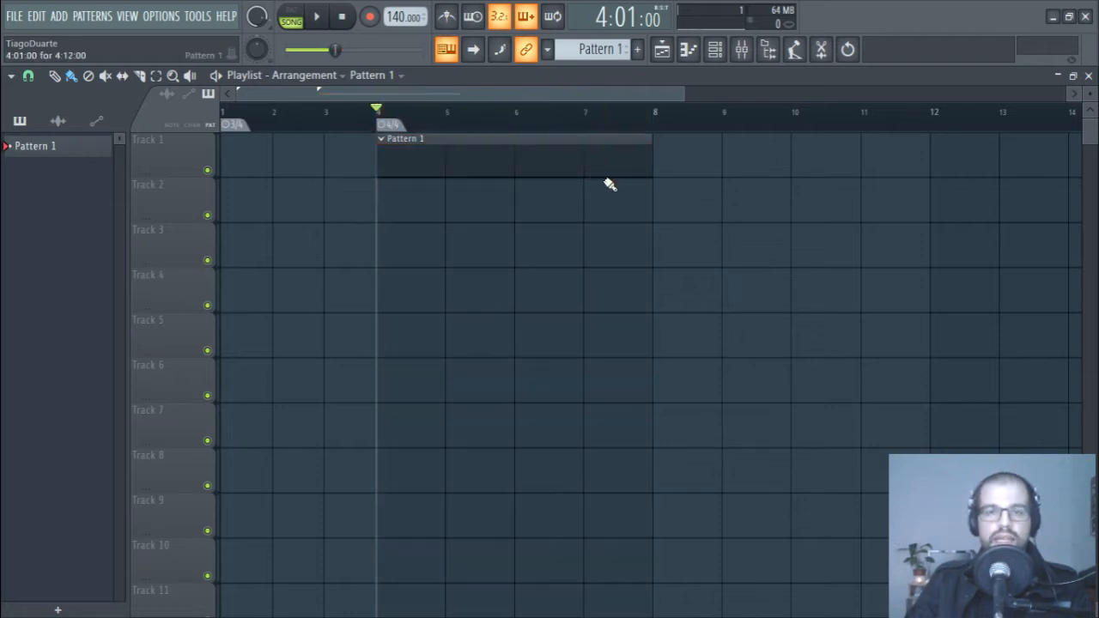
pyautogui.keyDown('ctrl'); pyautogui.moveTo(658, 206); pyautogui.dragTo(398, 161); pyautogui.keyUp('ctrl')
pyautogui.rightClick(521, 269)
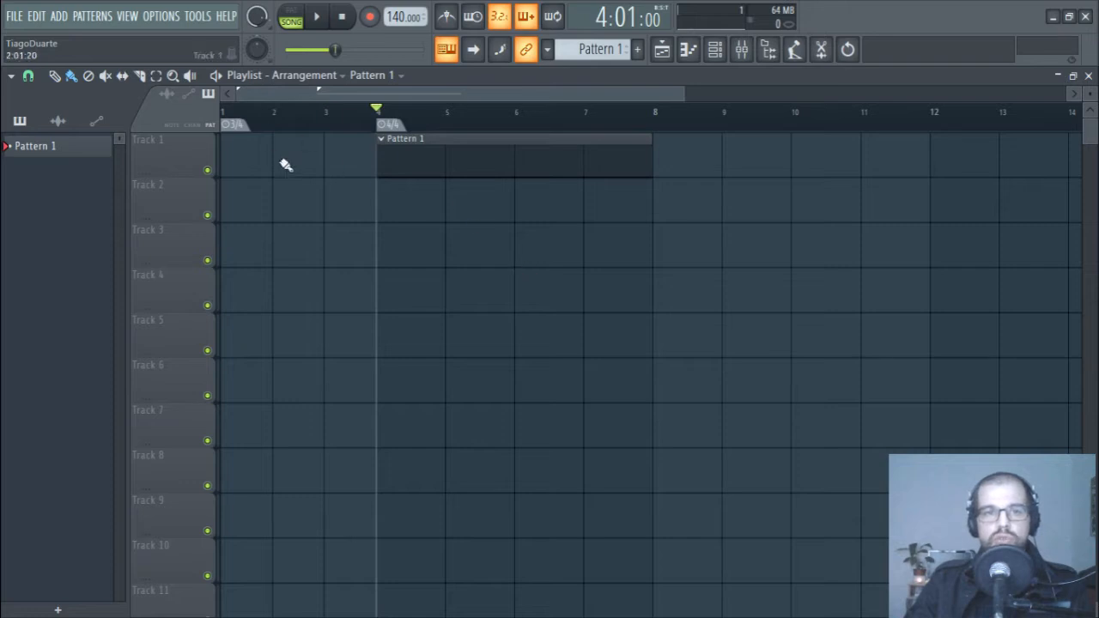
# Step: Select bars 1 through 3 on the timeline and place a Pattern 1 clip on Track 1 spanning exactly those bars
pyautogui.moveTo(234, 118); pyautogui.dragTo(371, 118)
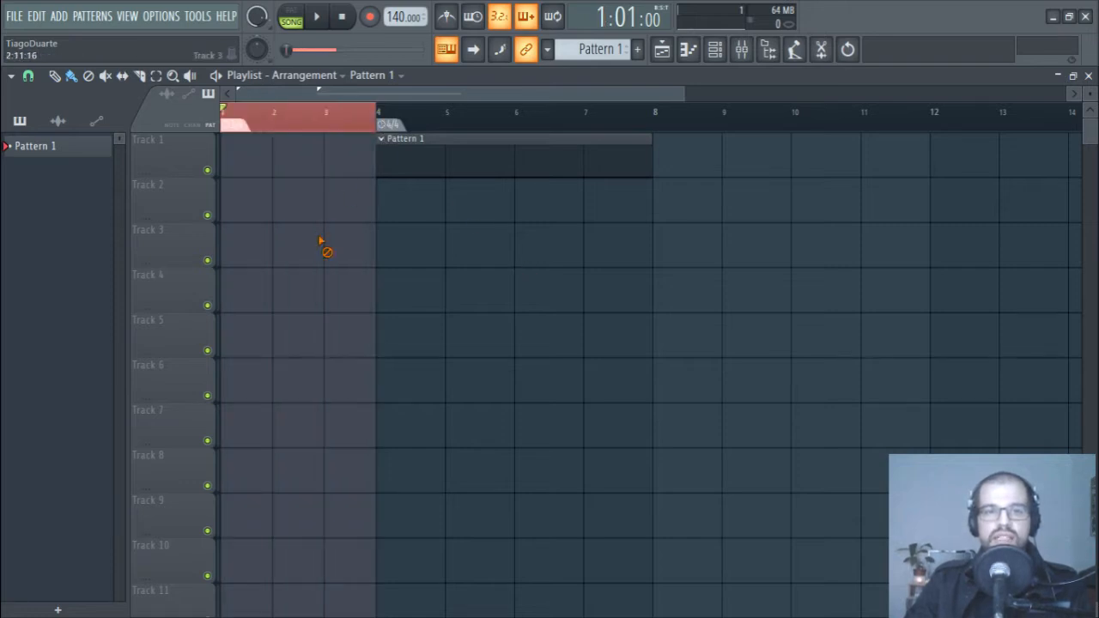
pyautogui.click(240, 156)
pyautogui.moveTo(291, 165); pyautogui.dragTo(411, 165)
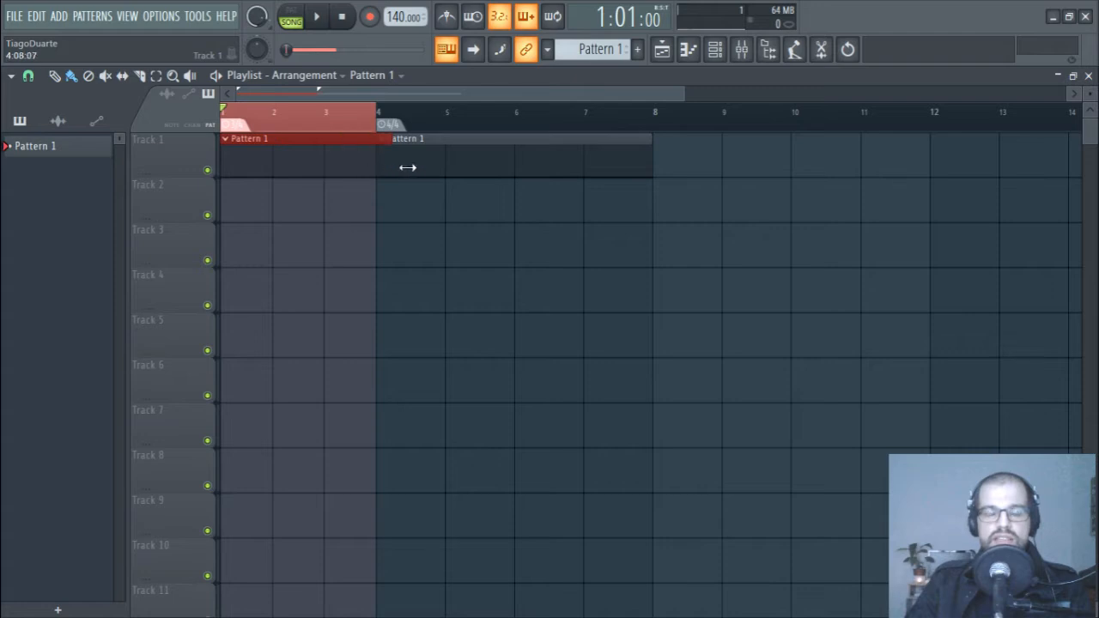
pyautogui.rightClick(296, 168)
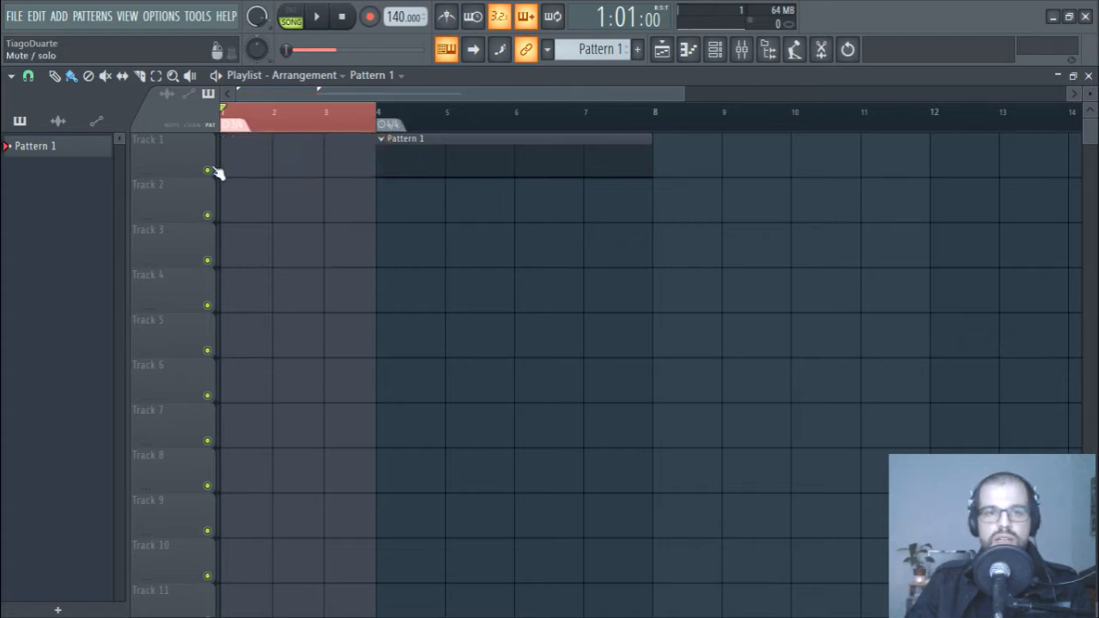
pyautogui.moveTo(240, 203)
pyautogui.mouseDown()
pyautogui.moveTo(392, 215)
pyautogui.moveTo(377, 224)
pyautogui.mouseUp()
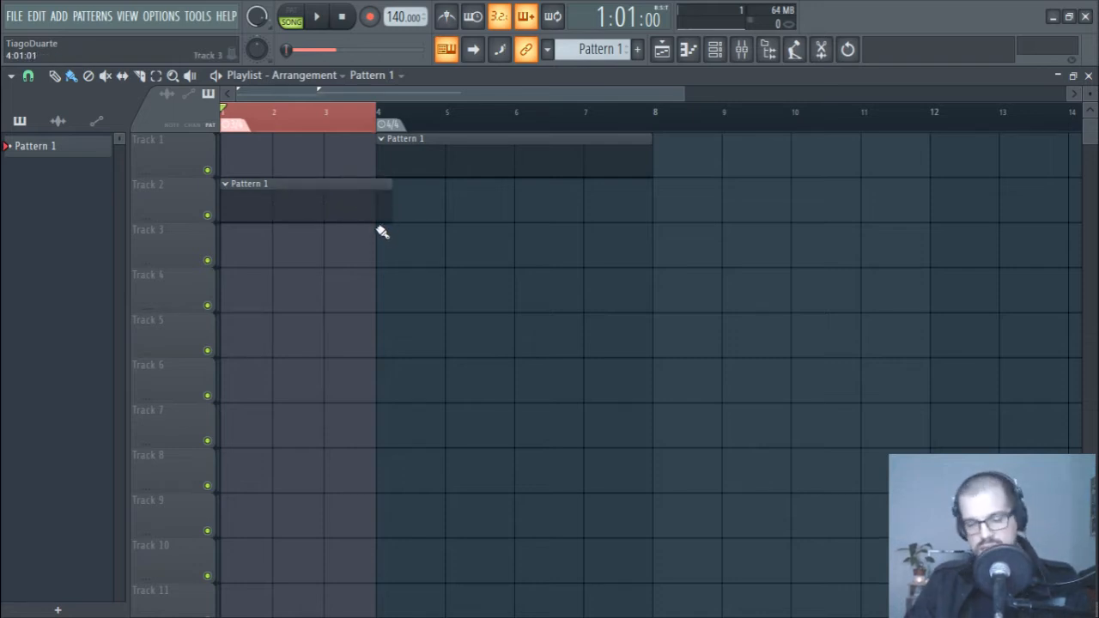
pyautogui.moveTo(295, 203); pyautogui.dragTo(277, 140)
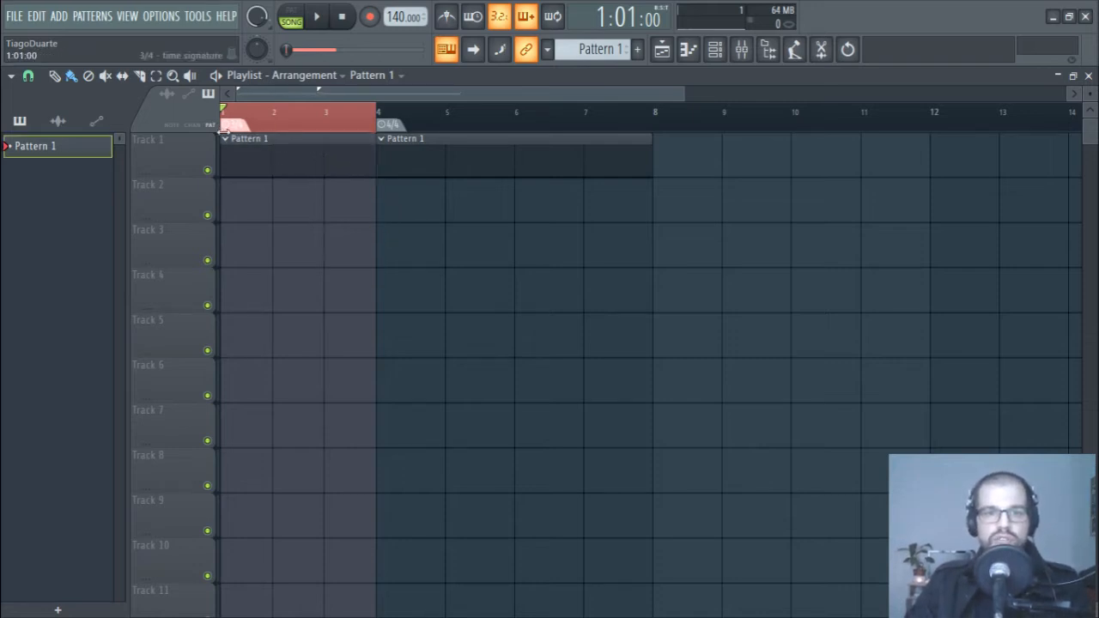
# Step: Turn on the metronome and play the selected 3/4 section from bar 1, stopping shortly after it starts
pyautogui.click(450, 21)
pyautogui.press('space')
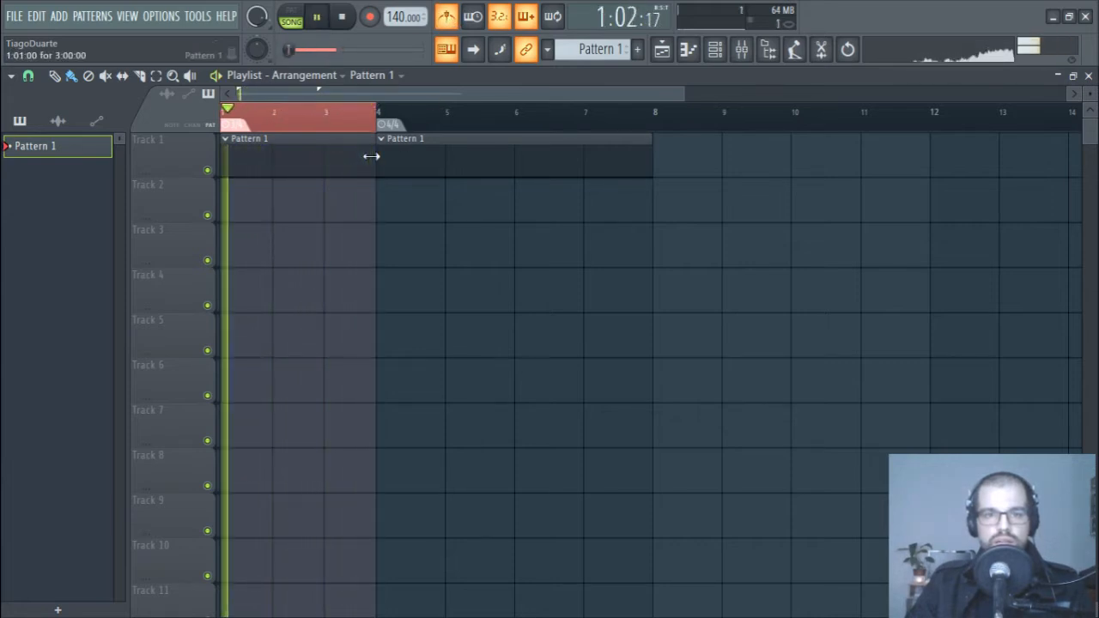
pyautogui.press('space')
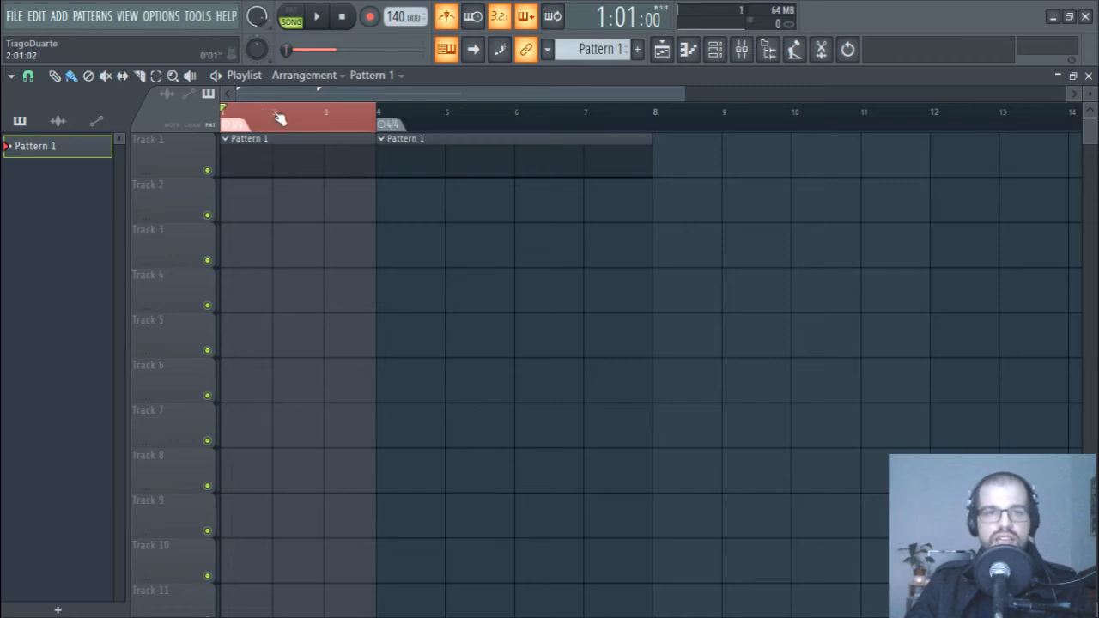
# Step: Play the 4/4 section from bar 4, and play the song from bar 1 through the time signature change
pyautogui.click(379, 113)
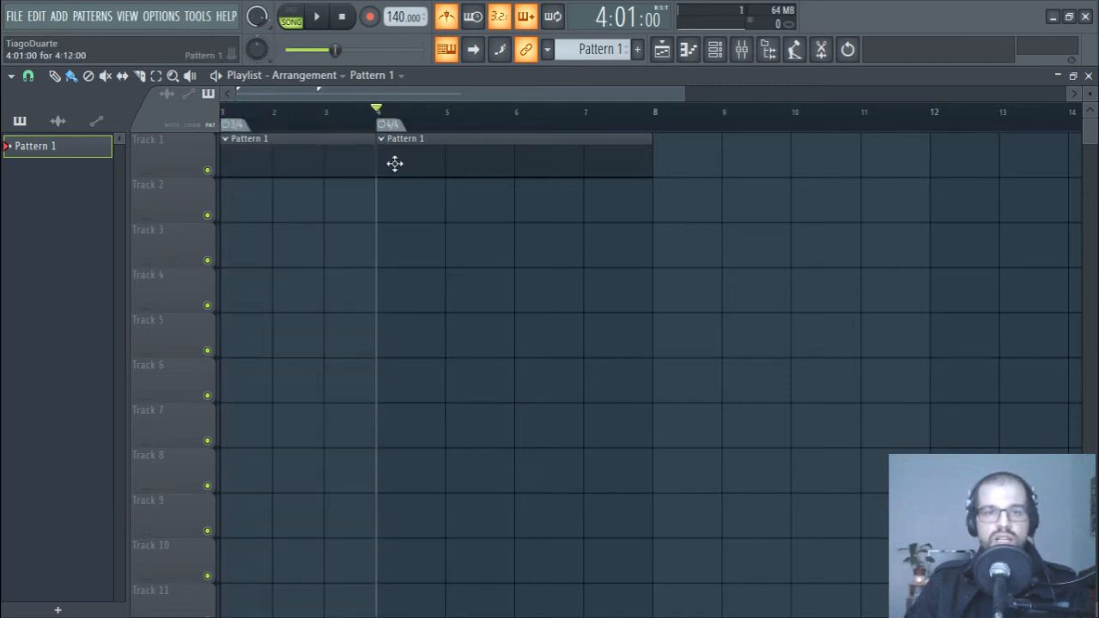
pyautogui.press('space')
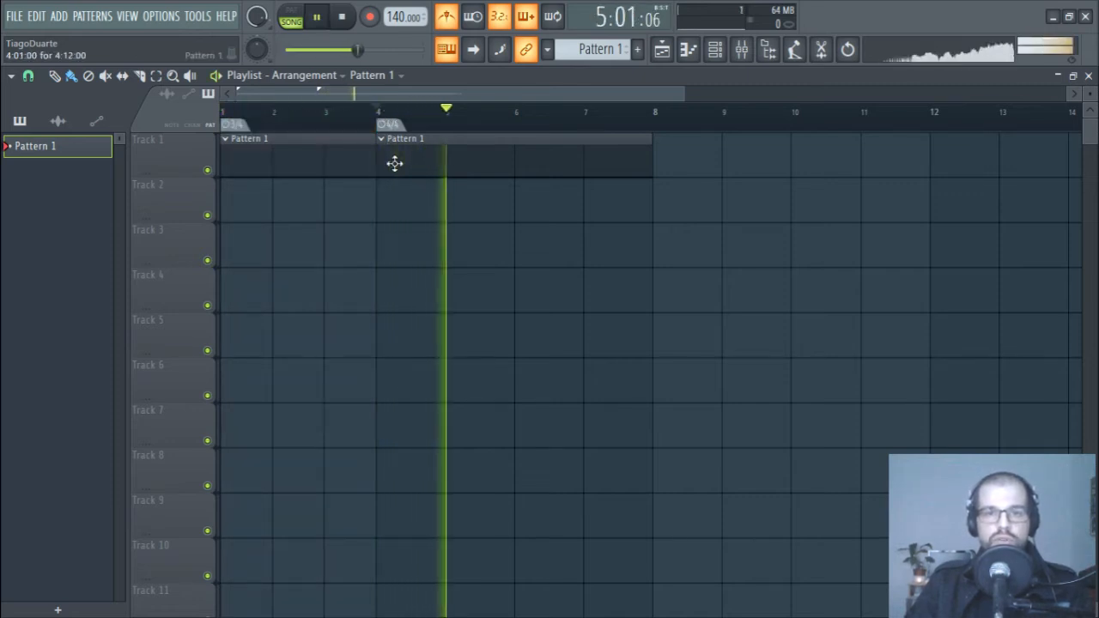
pyautogui.press('space')
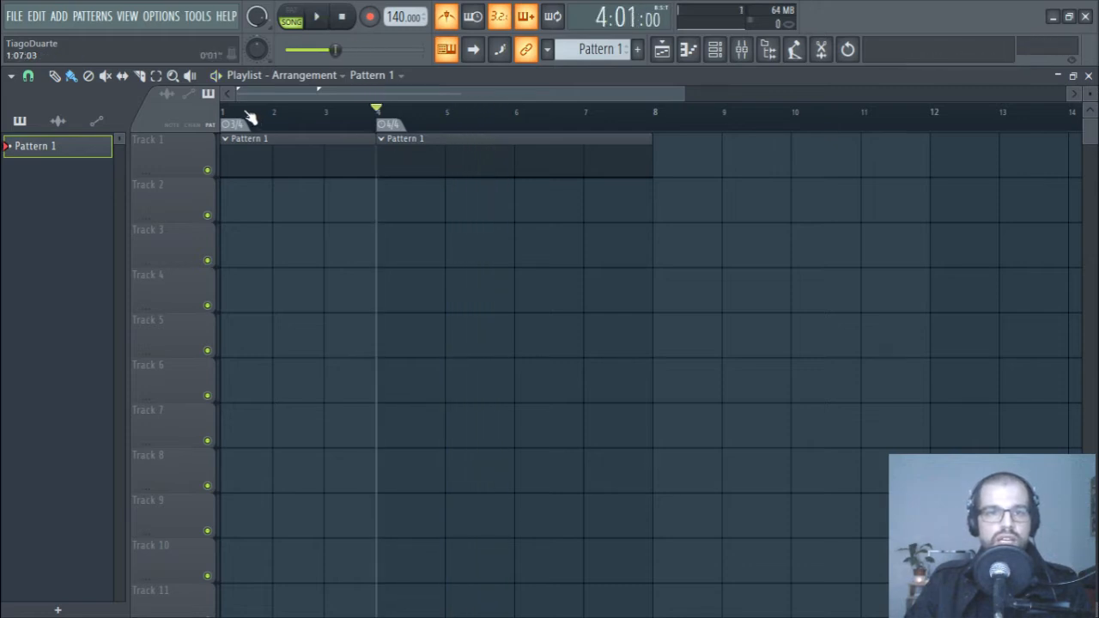
pyautogui.click(249, 115)
pyautogui.press('space')
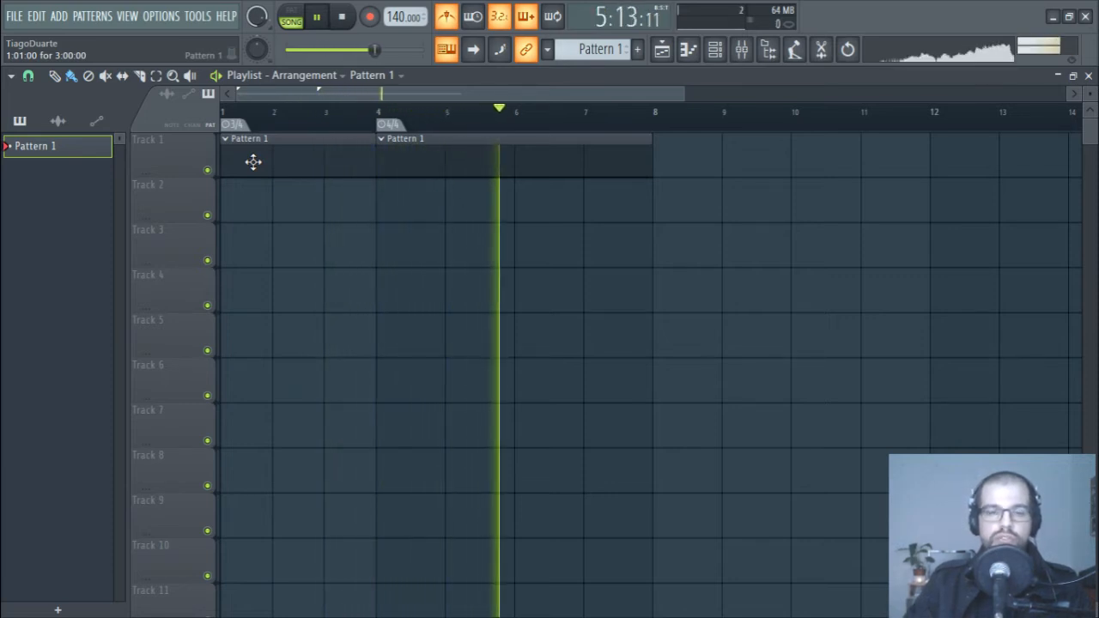
pyautogui.press('space')
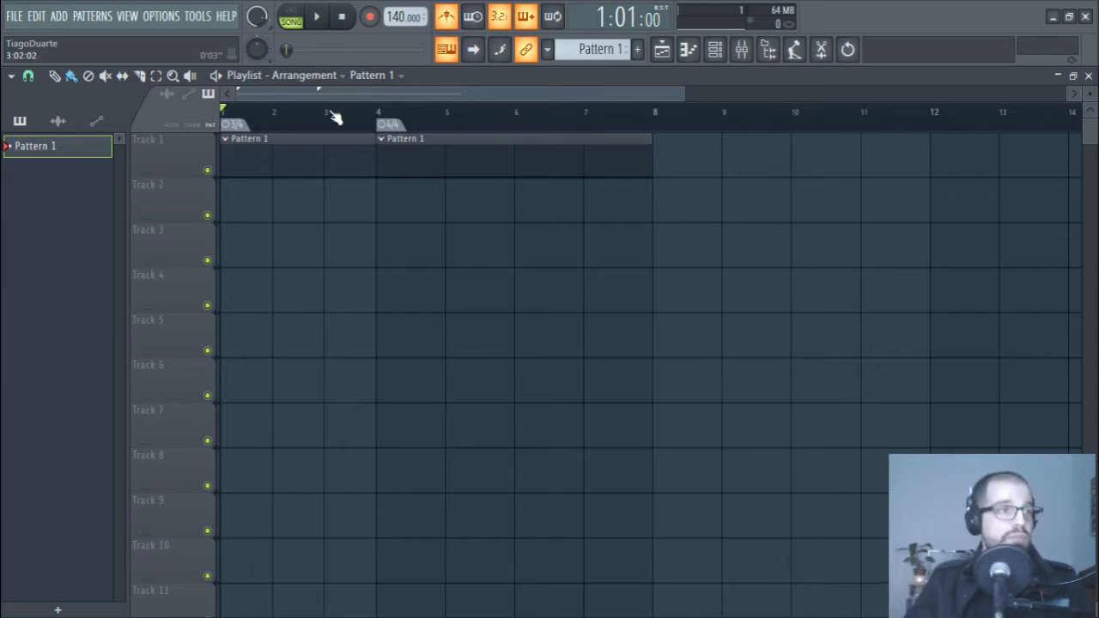
# Step: Start a new empty project in place of the time signature demo
pyautogui.click(13, 17)
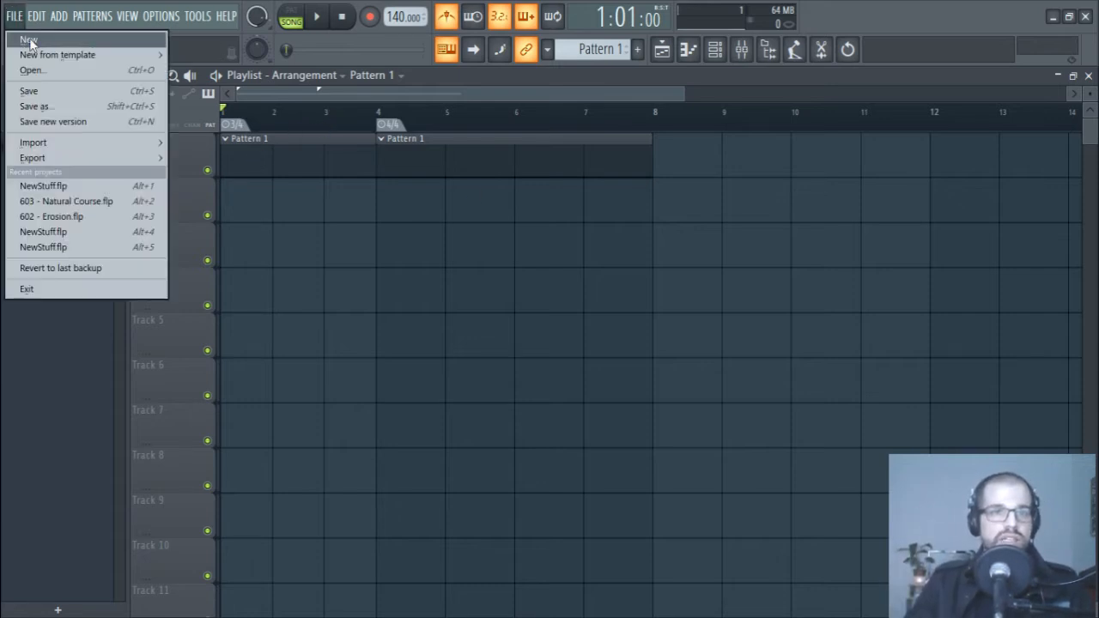
pyautogui.click(26, 40)
pyautogui.click(569, 362)
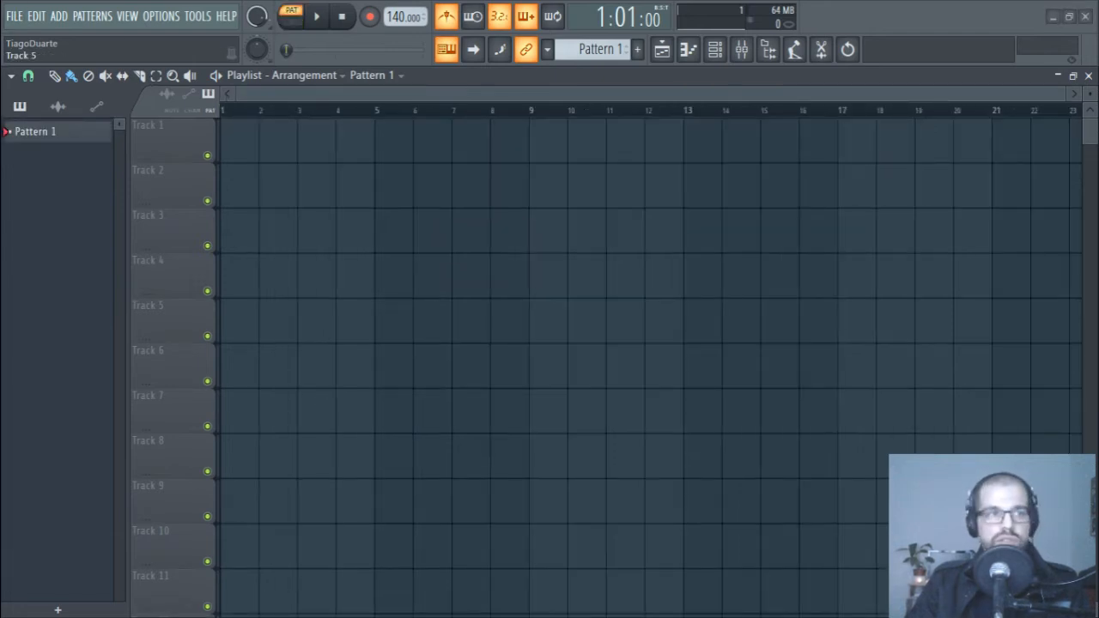
# Step: Place a Pattern 1 clip on Track 1 and fit its length to bars 1 through 4
pyautogui.click(278, 146)
pyautogui.moveTo(305, 153); pyautogui.dragTo(379, 162)
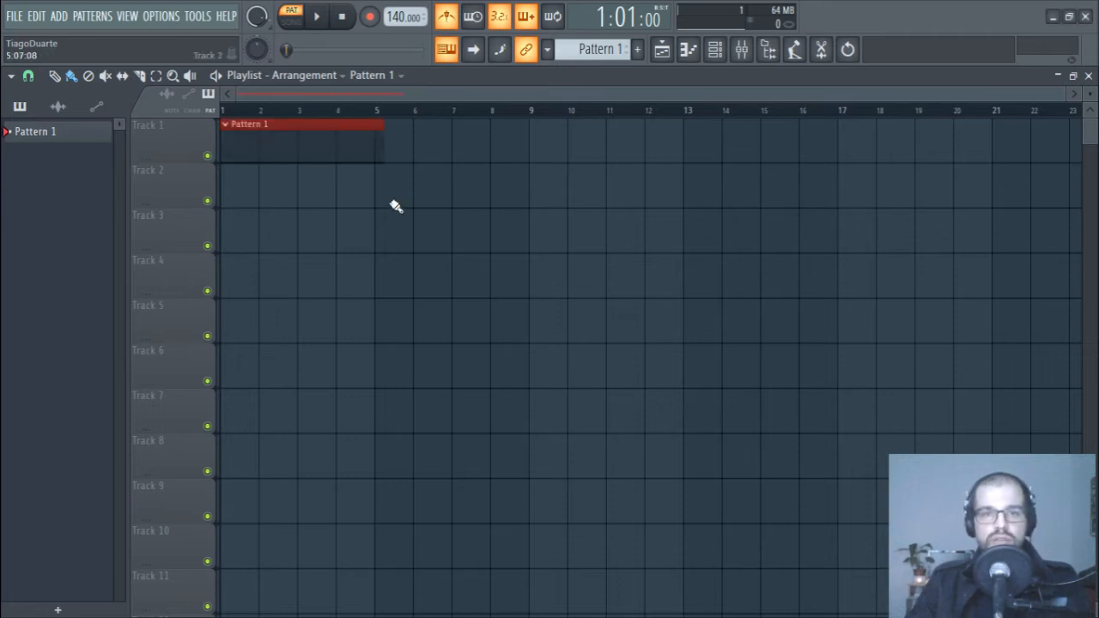
pyautogui.rightClick(381, 146)
pyautogui.hotkey('ctrl', 'z')
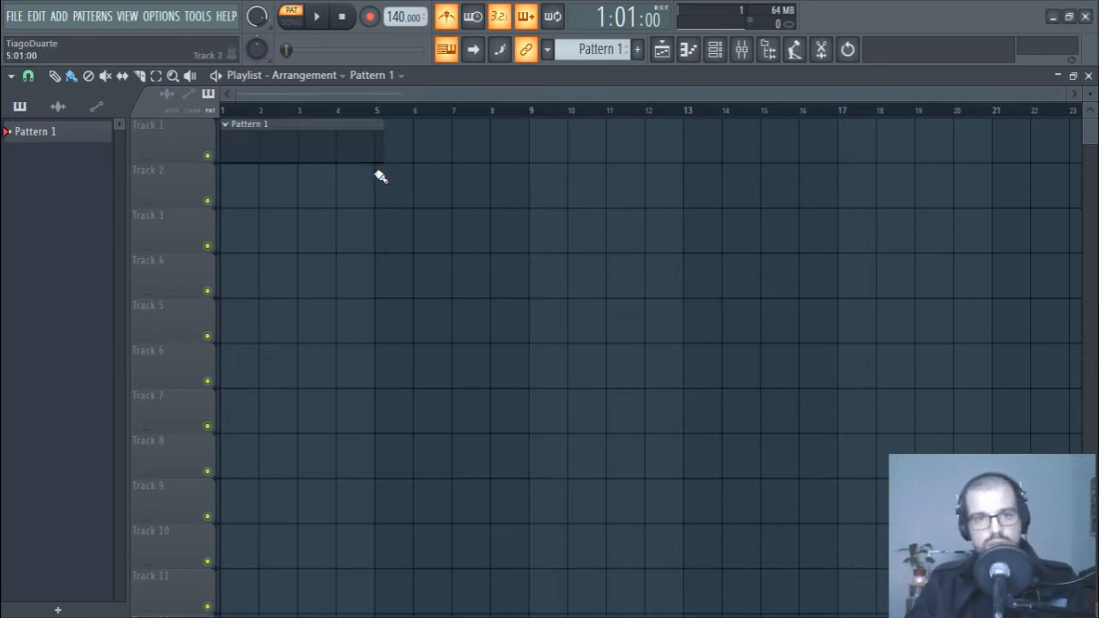
pyautogui.moveTo(379, 175); pyautogui.dragTo(378, 148)
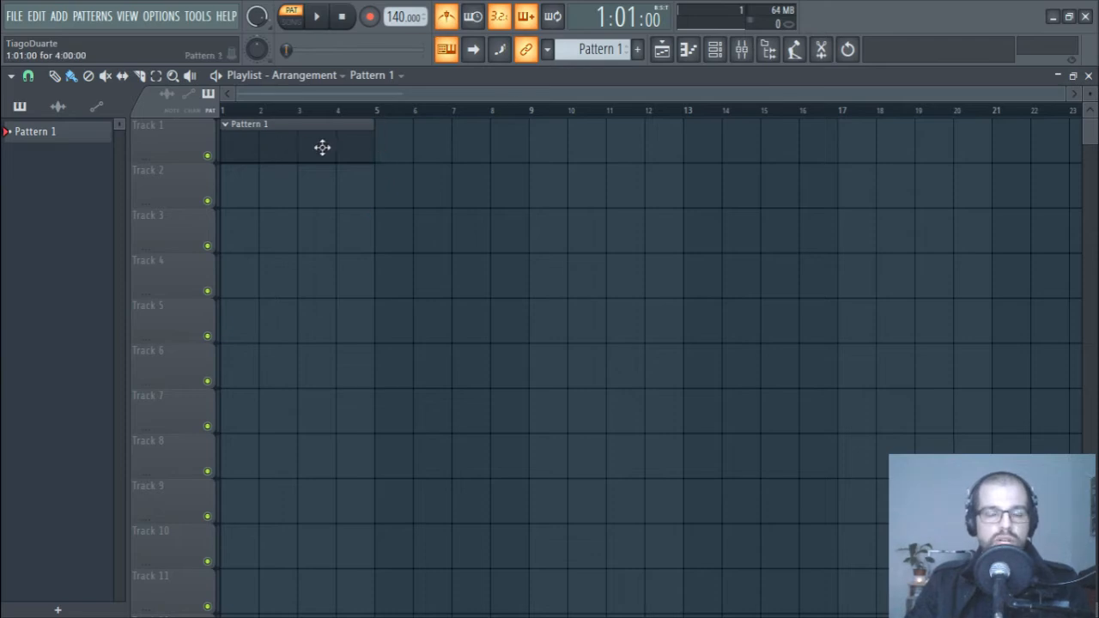
# Step: Place a second four-bar Pattern 1 clip on Track 1 starting at bar 5
pyautogui.click(393, 154)
pyautogui.rightClick(453, 149)
pyautogui.click(323, 145)
pyautogui.click(395, 160)
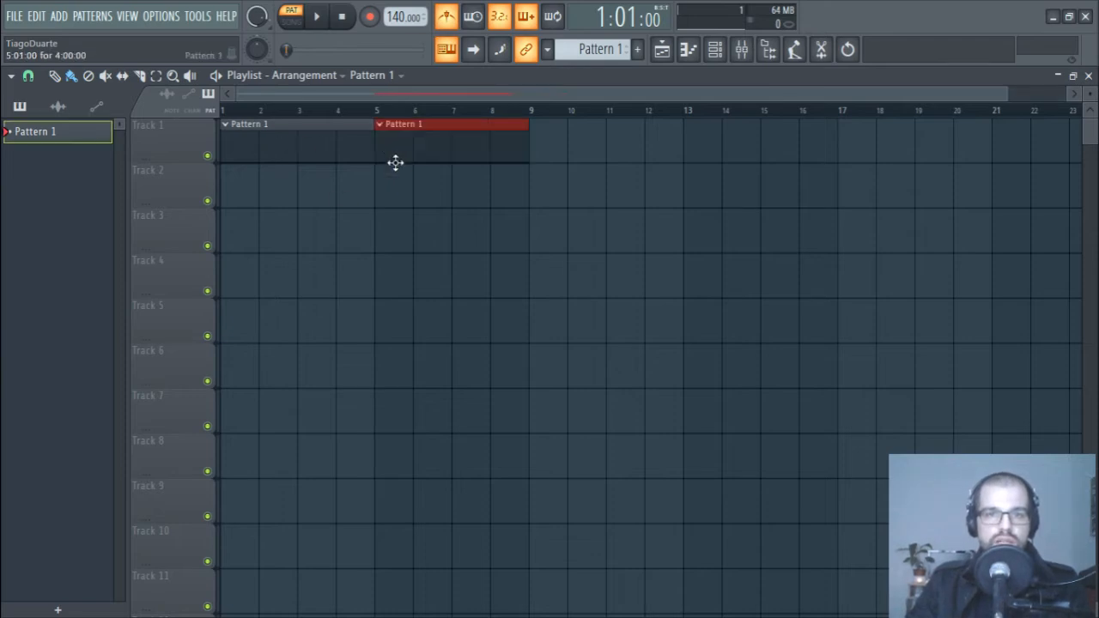
# Step: Examine the options for consolidating Track 1 and close them without choosing one
pyautogui.rightClick(185, 148)
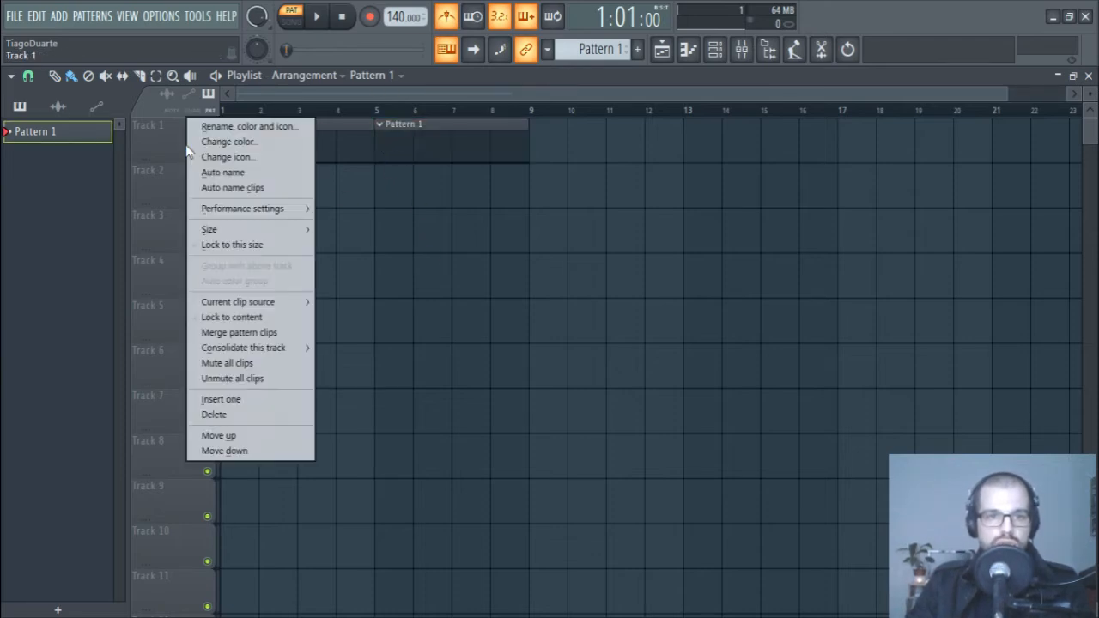
pyautogui.moveTo(256, 352)
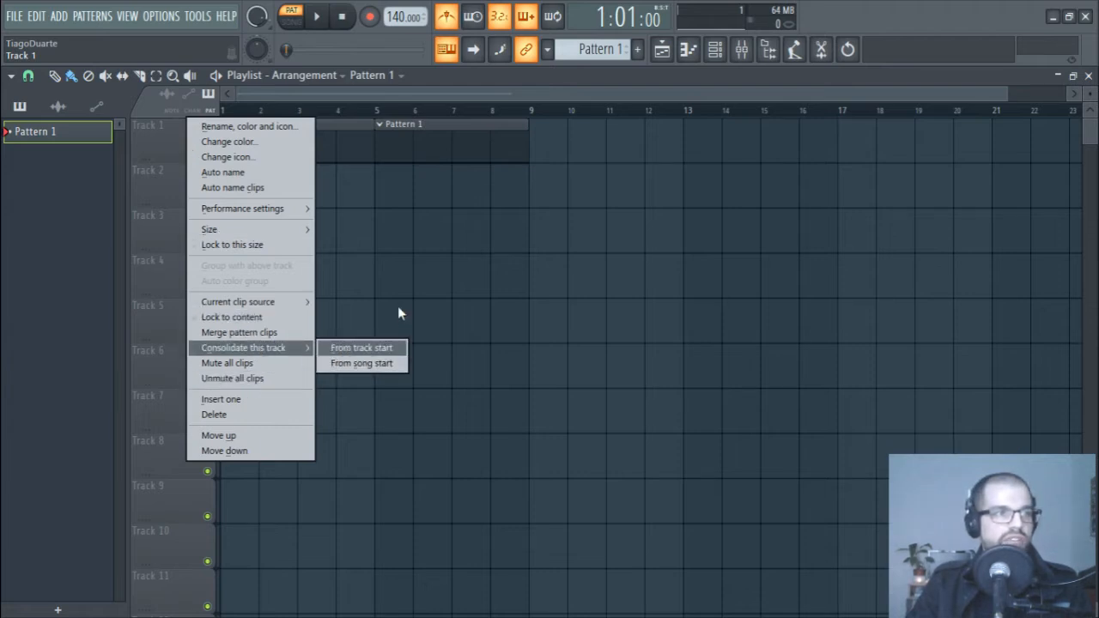
pyautogui.click(448, 242)
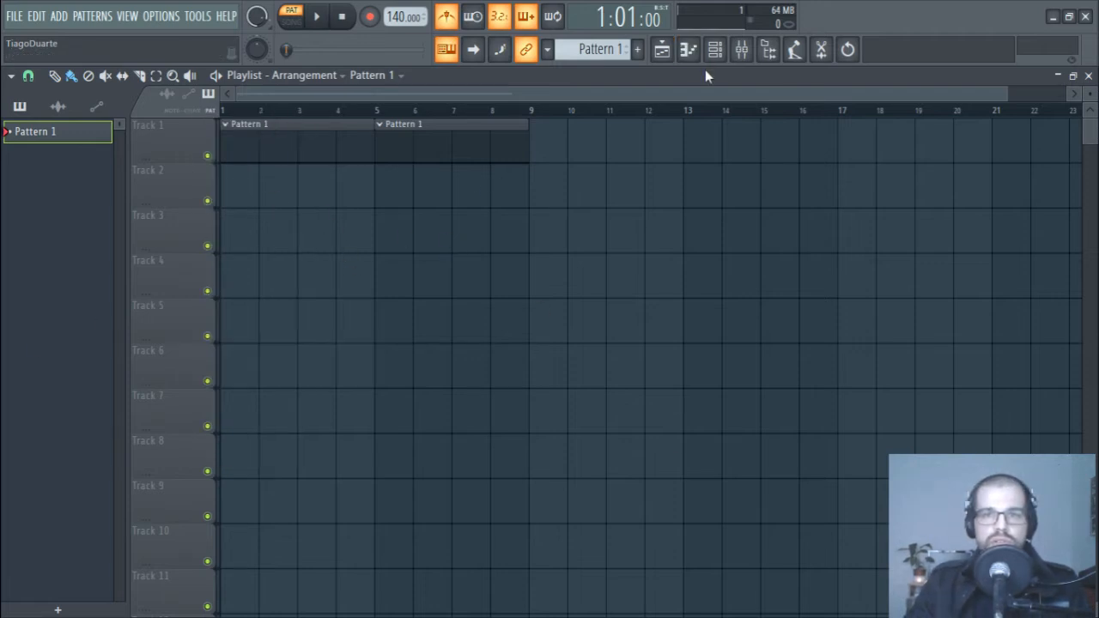
# Step: Fill bars 1 through 8 of Track 2 with the DL Broken loop from Packs and delete both Pattern 1 clips from Track 1
pyautogui.click(768, 49)
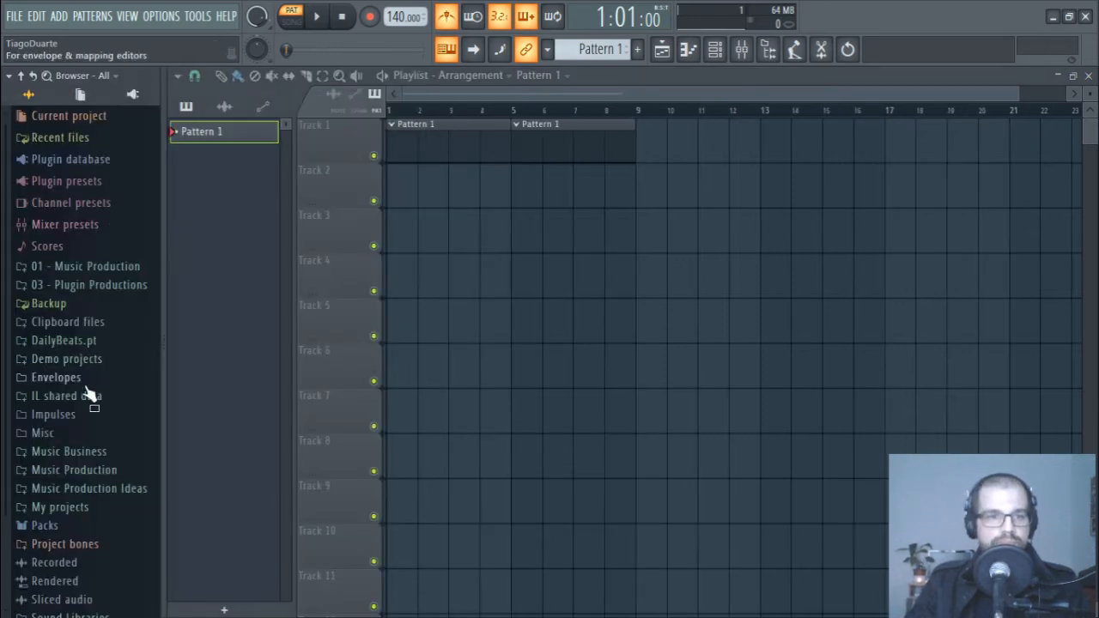
pyautogui.click(60, 524)
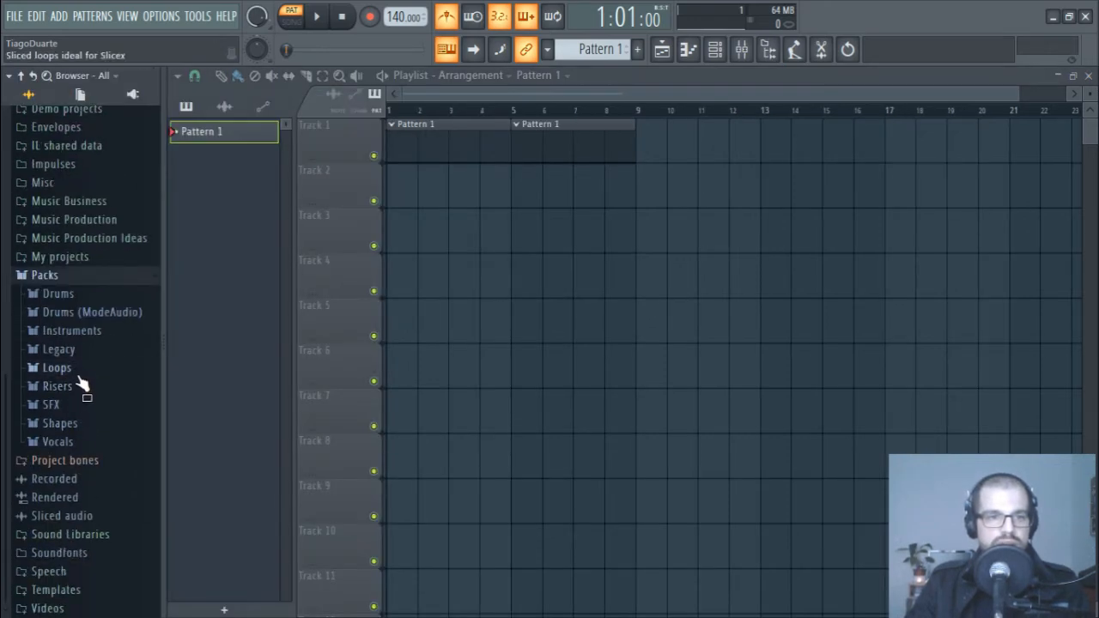
pyautogui.click(56, 367)
pyautogui.moveTo(72, 401)
pyautogui.mouseDown()
pyautogui.moveTo(443, 238)
pyautogui.moveTo(392, 191)
pyautogui.moveTo(595, 199)
pyautogui.mouseUp()
pyautogui.rightClick(549, 145)
pyautogui.rightClick(429, 148)
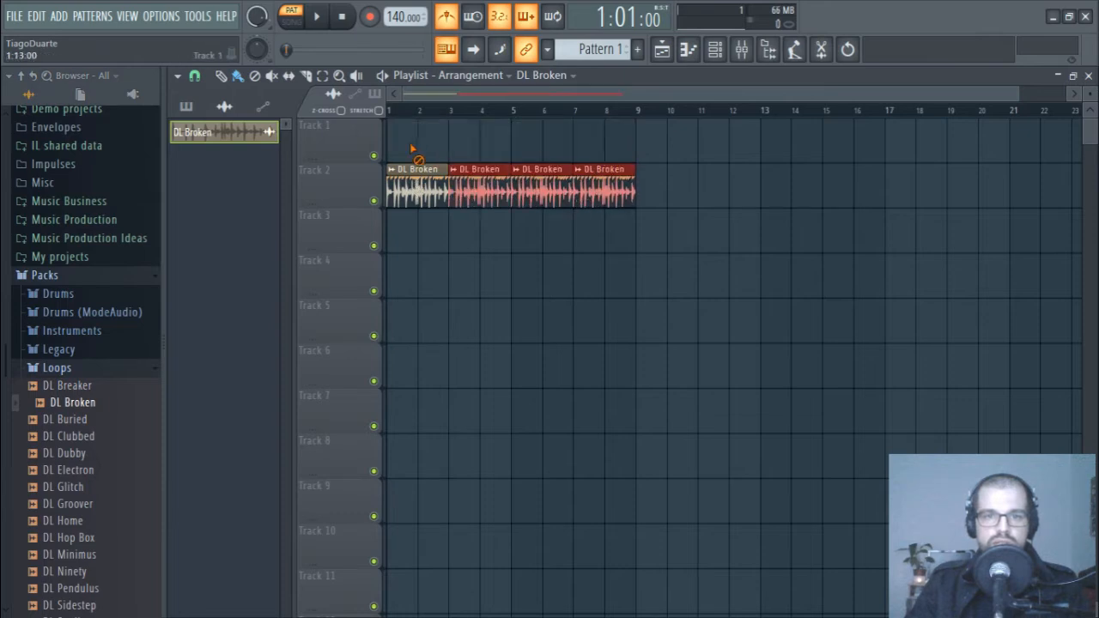
# Step: Switch playback to song mode and briefly play the DL Broken loops from the start
pyautogui.press('space')
pyautogui.press('space')
pyautogui.click(292, 21)
pyautogui.press('space')
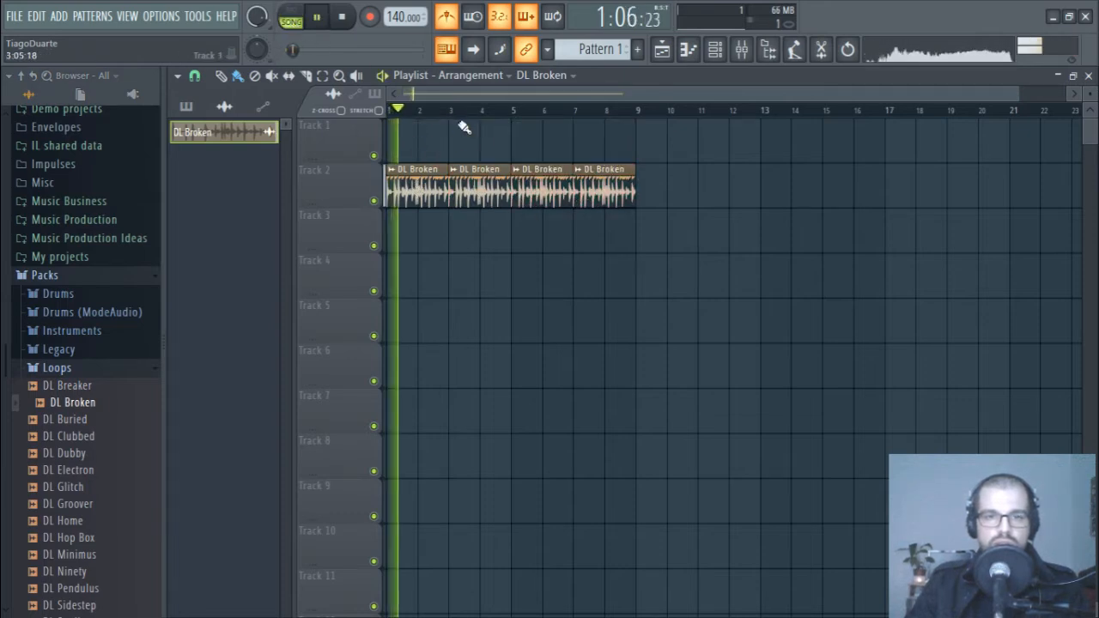
pyautogui.press('space')
# Step: Choose DL Broken as the current clip source for Track 2
pyautogui.rightClick(364, 194)
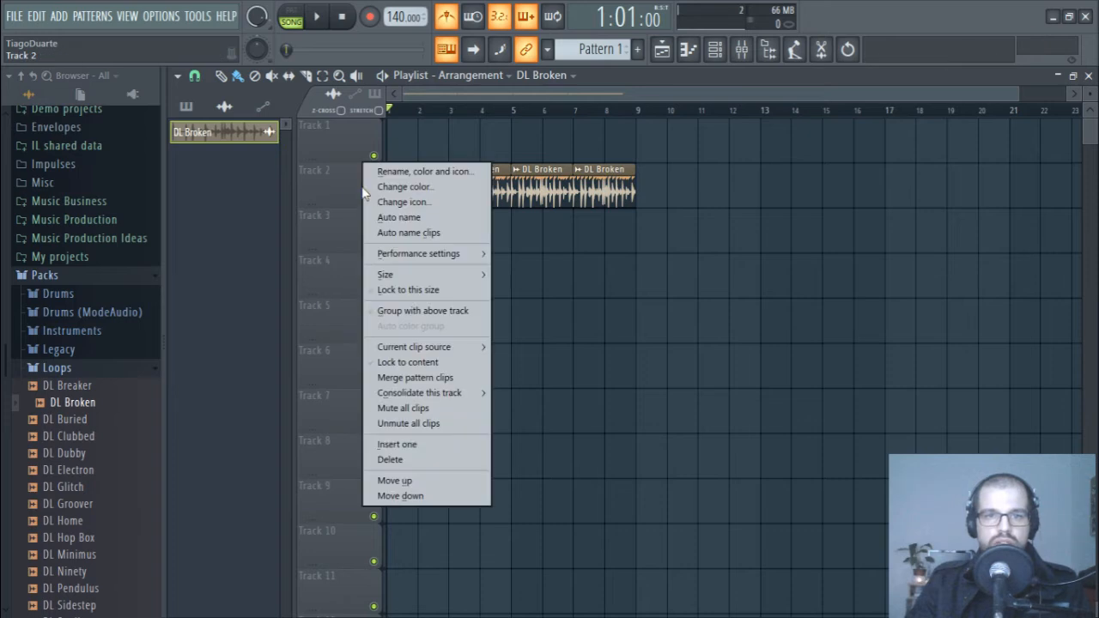
pyautogui.moveTo(446, 347)
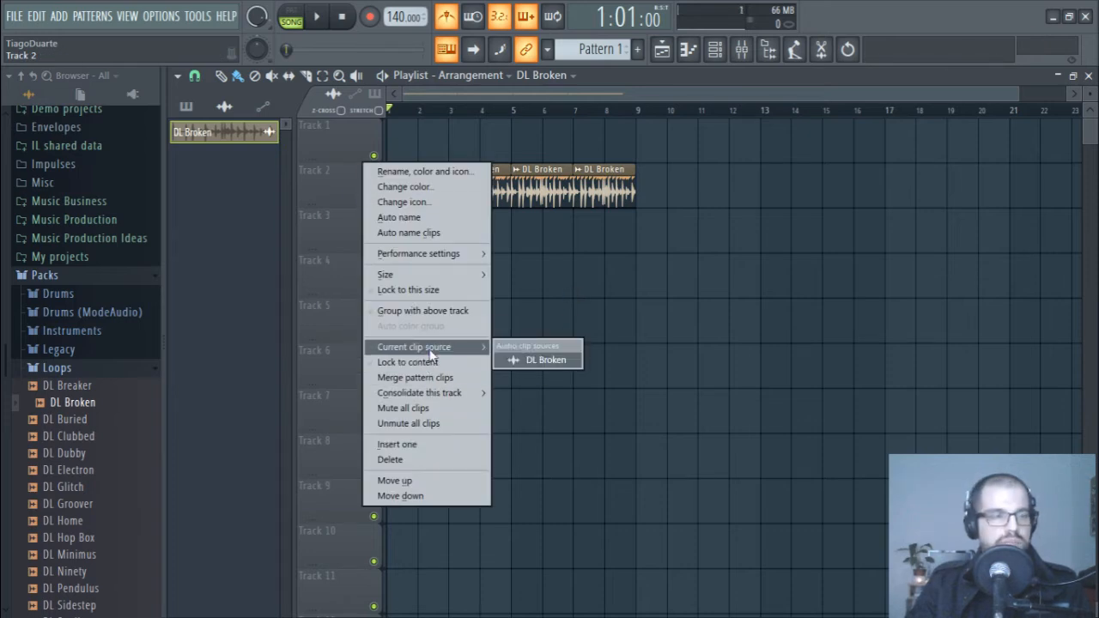
pyautogui.click(532, 361)
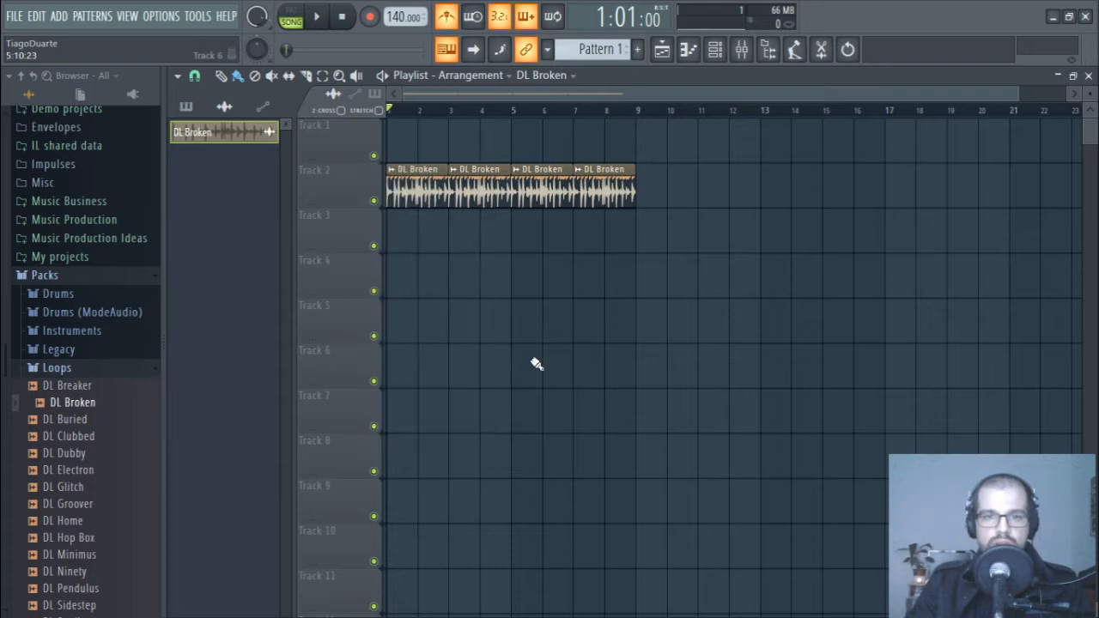
# Step: Consolidate the four DL Broken clips on Track 2 from the selection start as a 32Bit float WAV, and clear the selection
pyautogui.click(392, 171)
pyautogui.moveTo(694, 122); pyautogui.dragTo(400, 241)
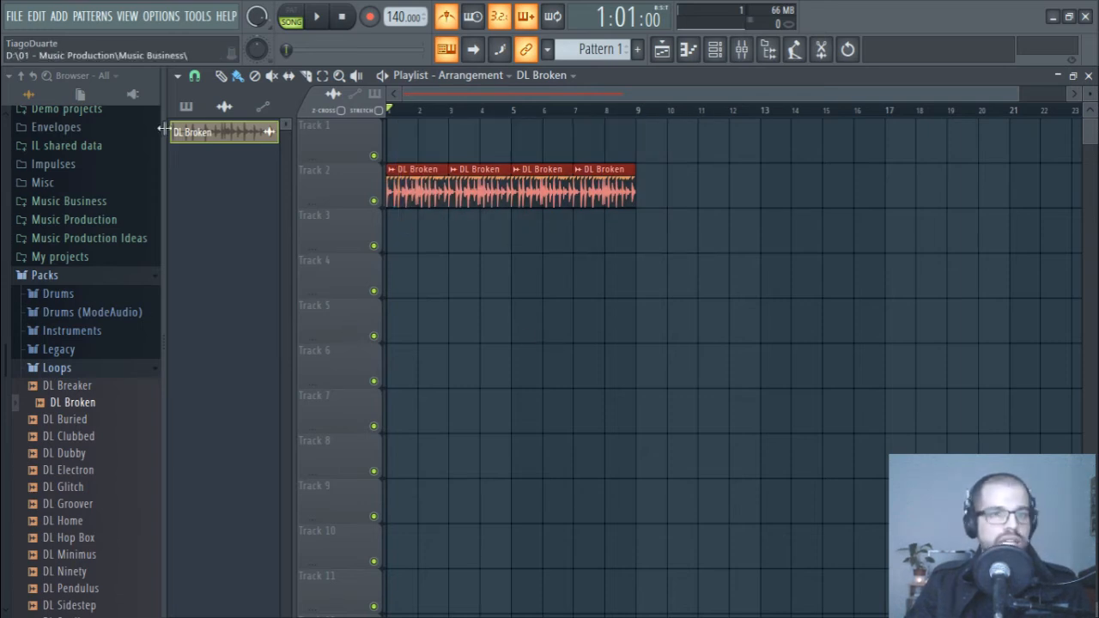
pyautogui.click(177, 76)
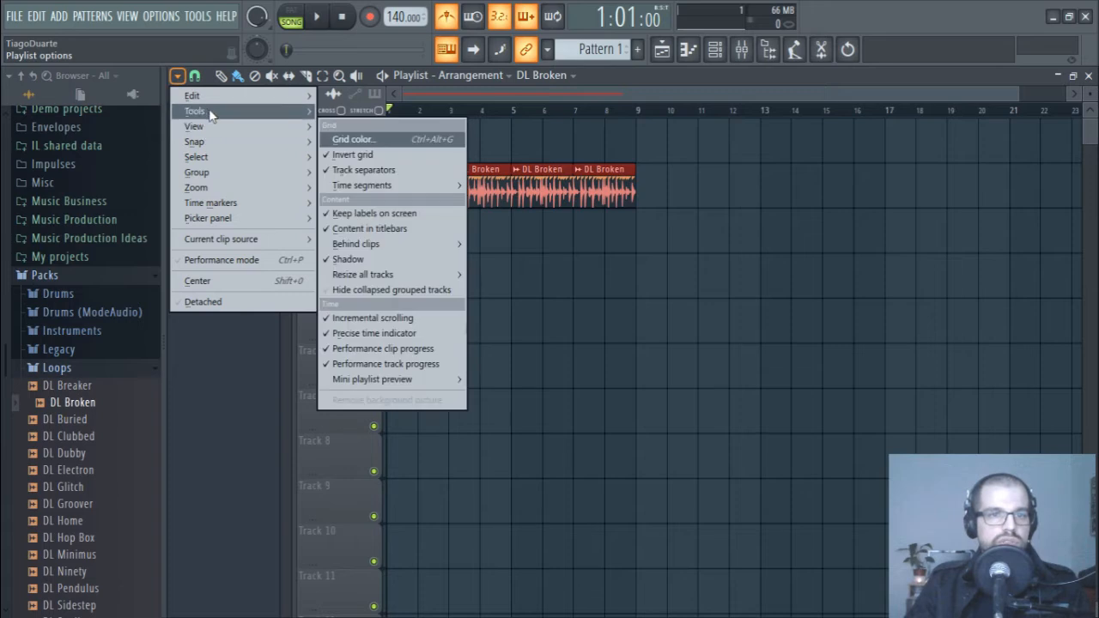
pyautogui.moveTo(211, 113)
pyautogui.moveTo(423, 137)
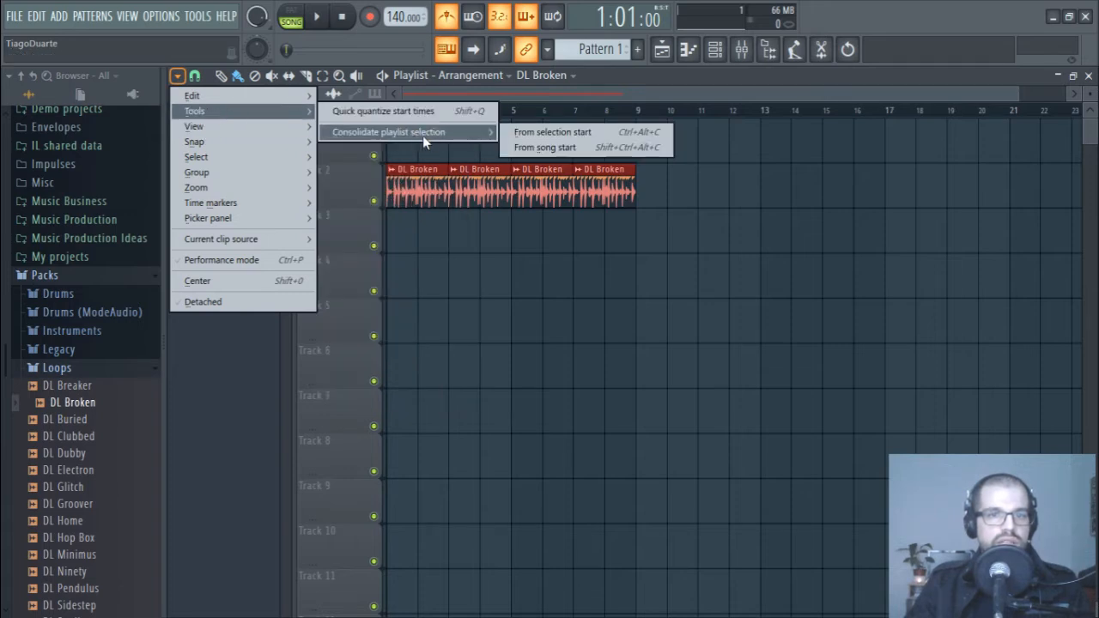
pyautogui.click(562, 134)
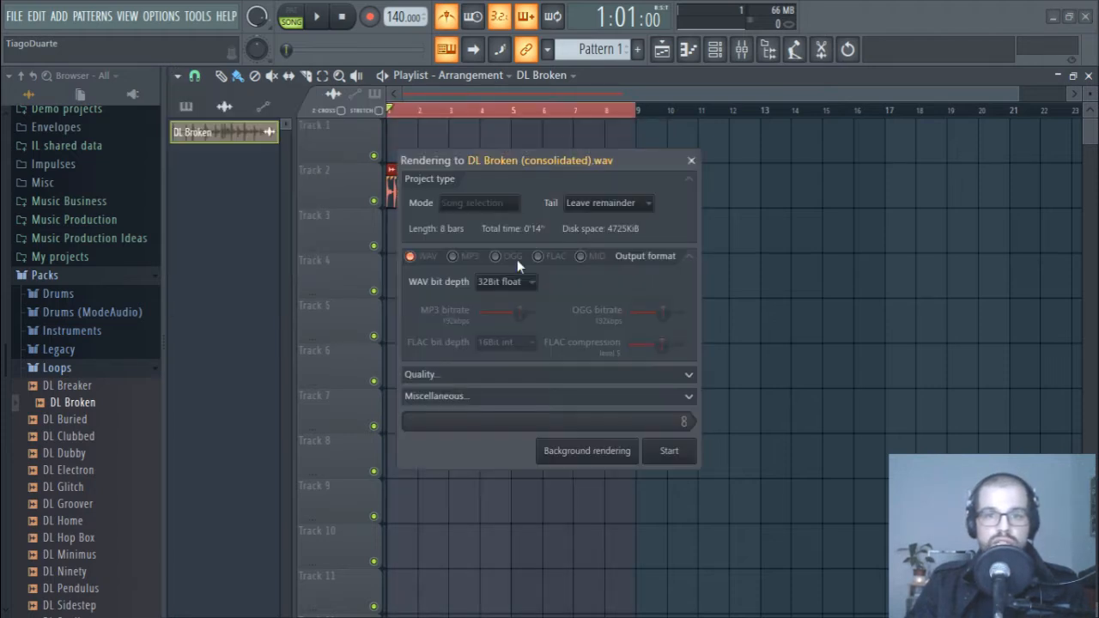
pyautogui.click(669, 450)
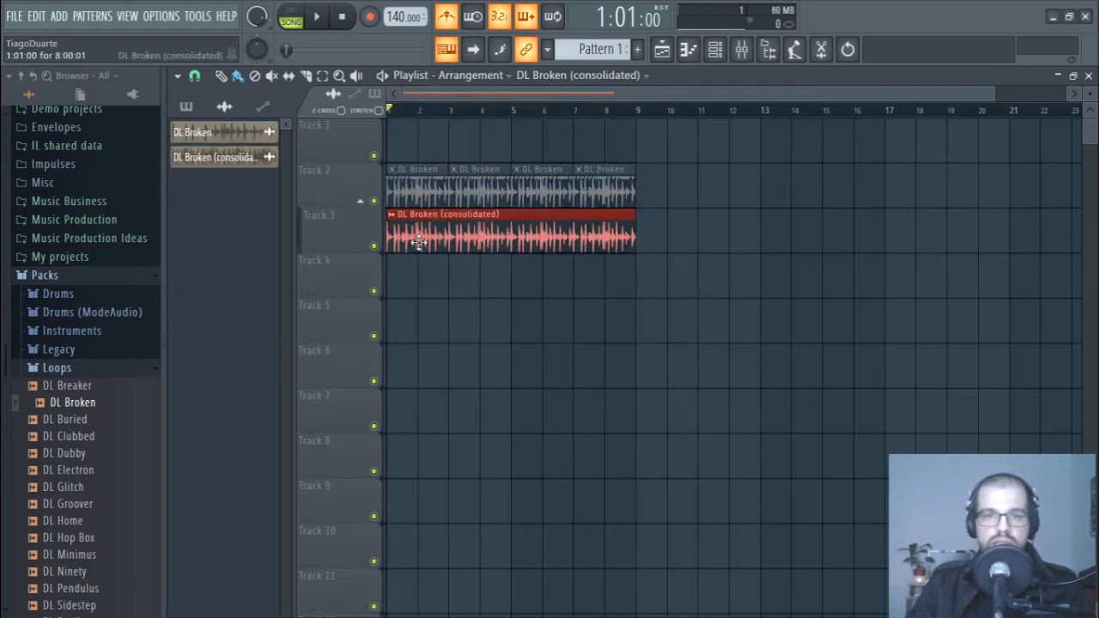
pyautogui.keyDown('ctrl'); pyautogui.click(484, 346); pyautogui.keyUp('ctrl')
pyautogui.click(430, 208)
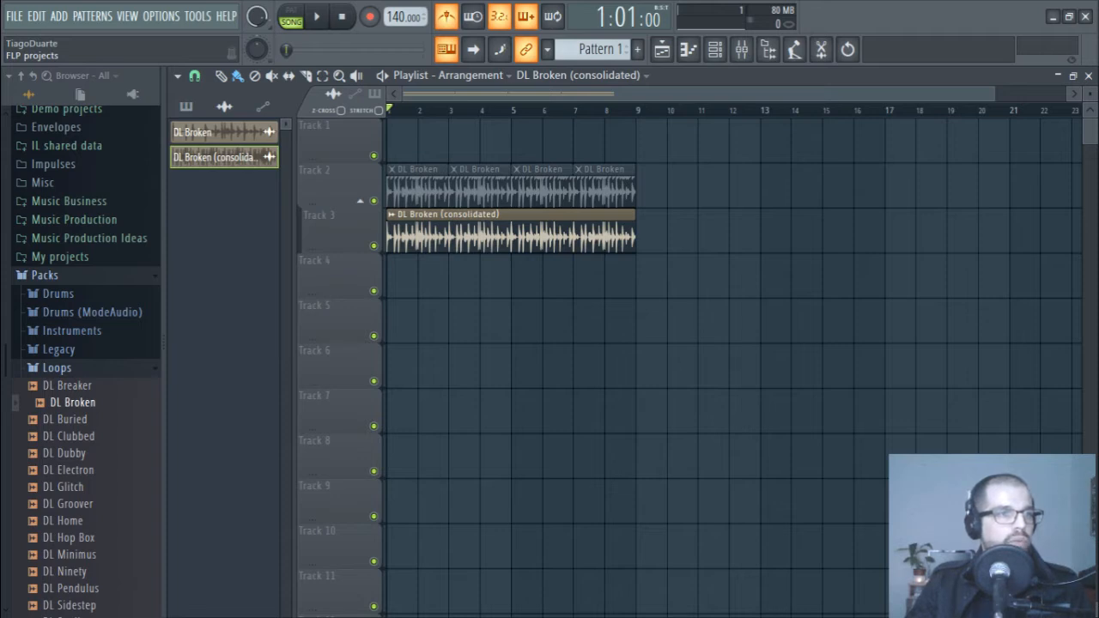
# Step: Review the Playlist's selection options and the clip source and consolidation options of Track 3
pyautogui.click(177, 77)
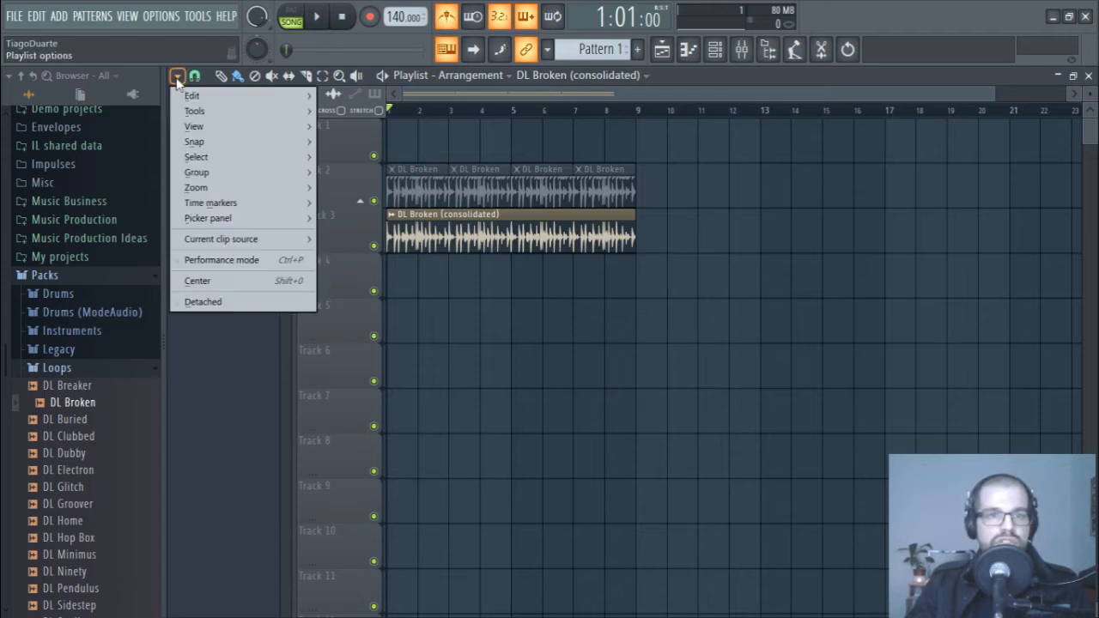
pyautogui.moveTo(219, 163)
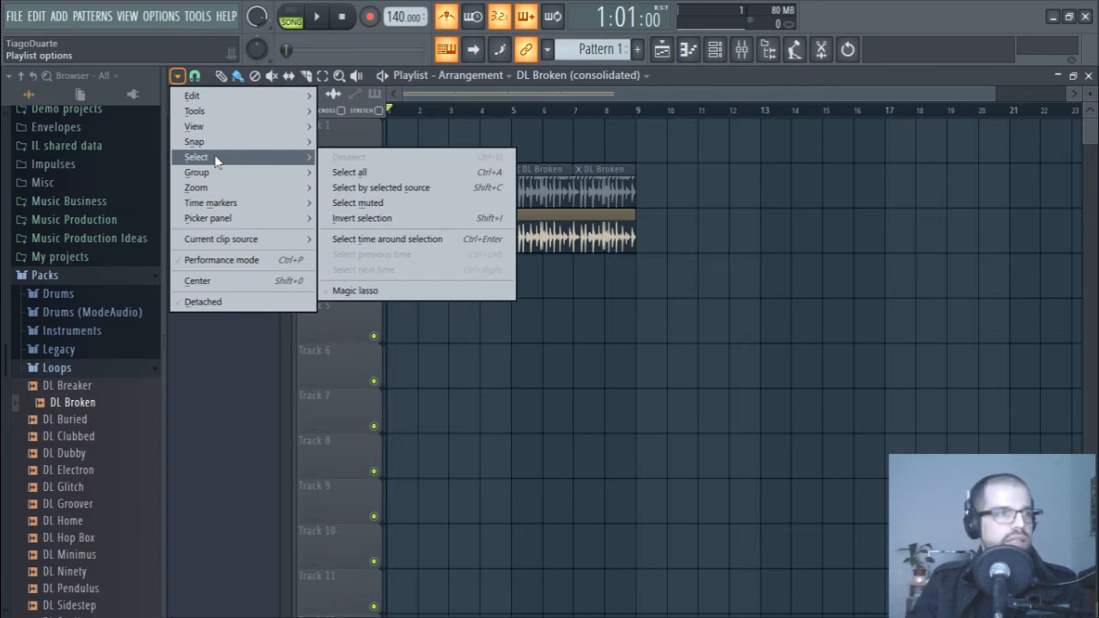
pyautogui.click(369, 290)
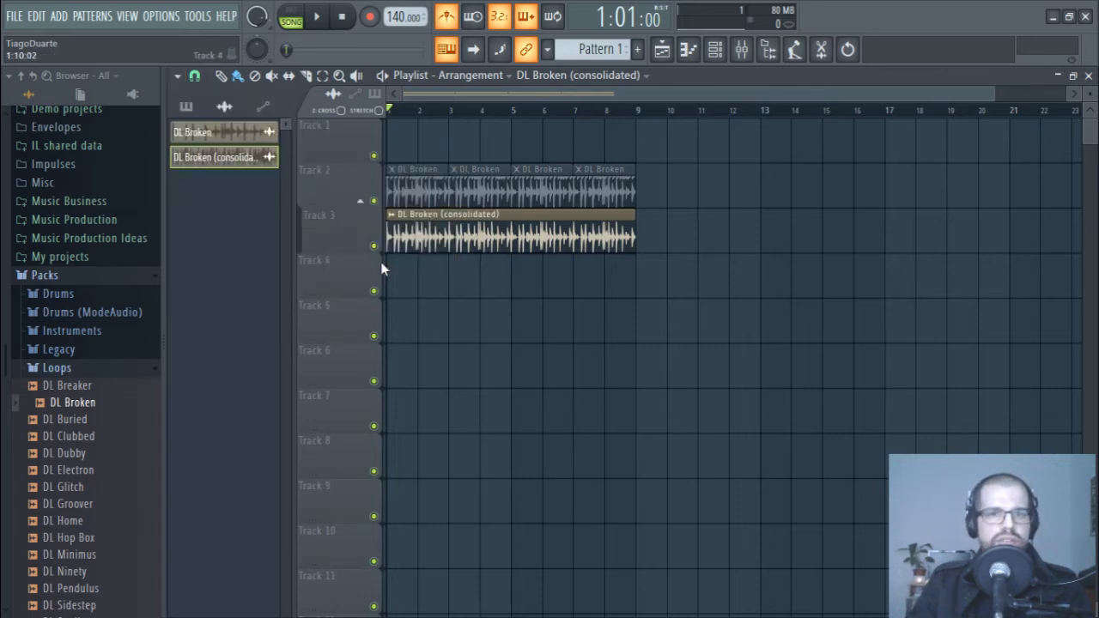
pyautogui.rightClick(339, 226)
pyautogui.moveTo(406, 325)
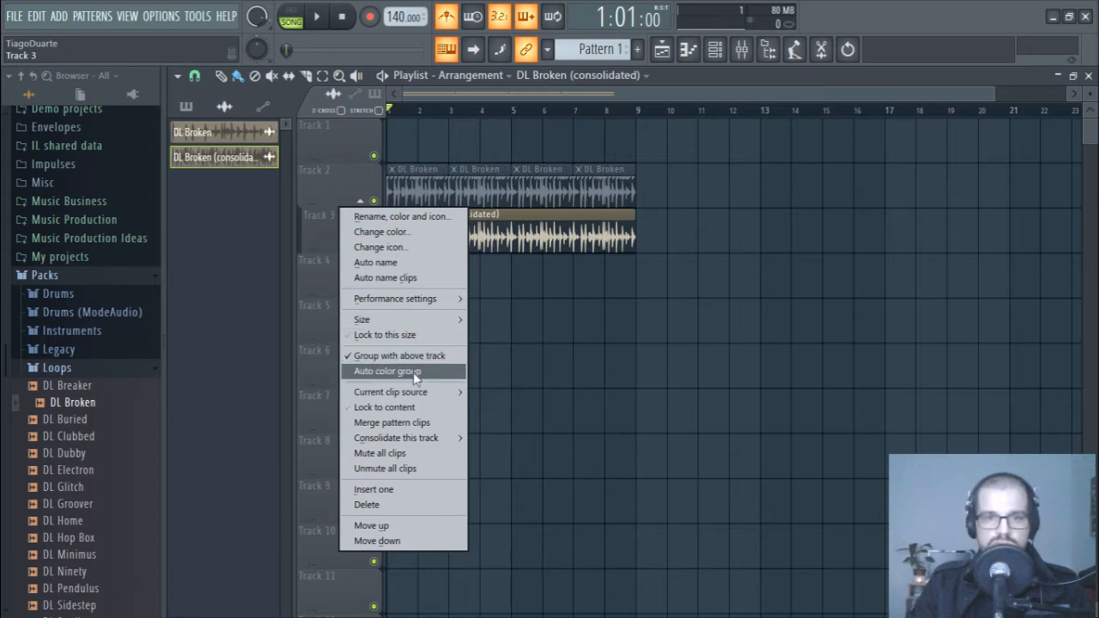
pyautogui.moveTo(417, 397)
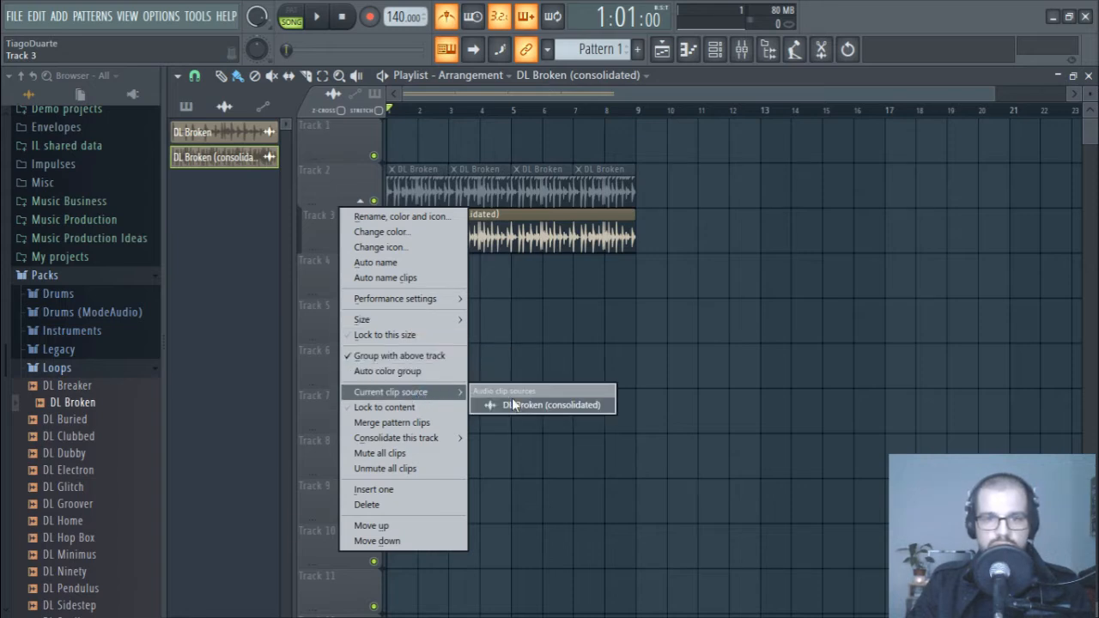
pyautogui.moveTo(411, 439)
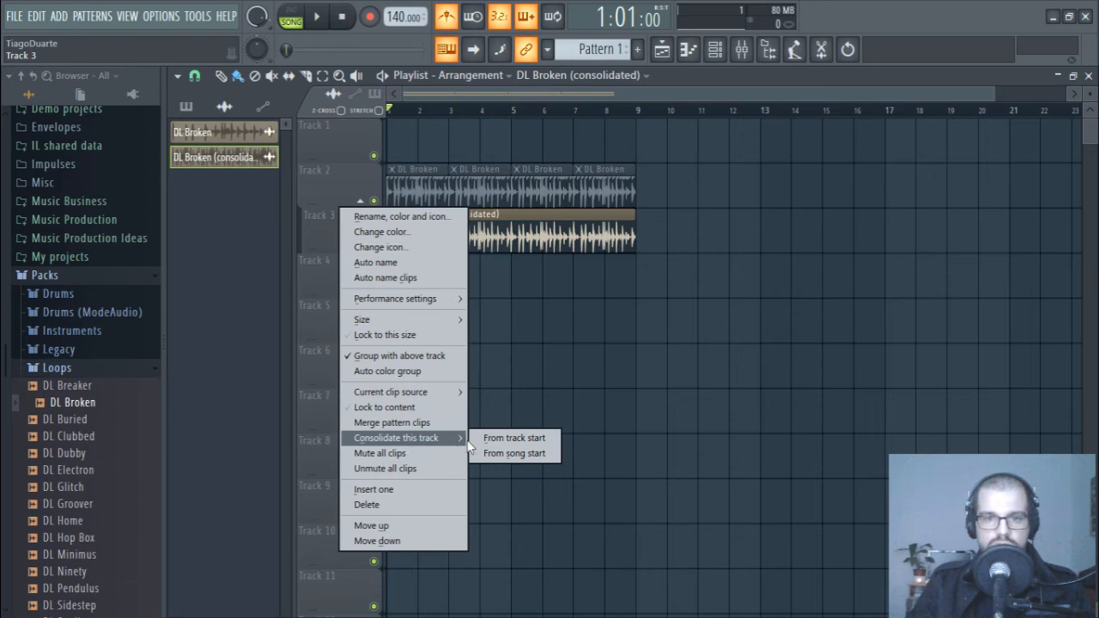
pyautogui.click(530, 452)
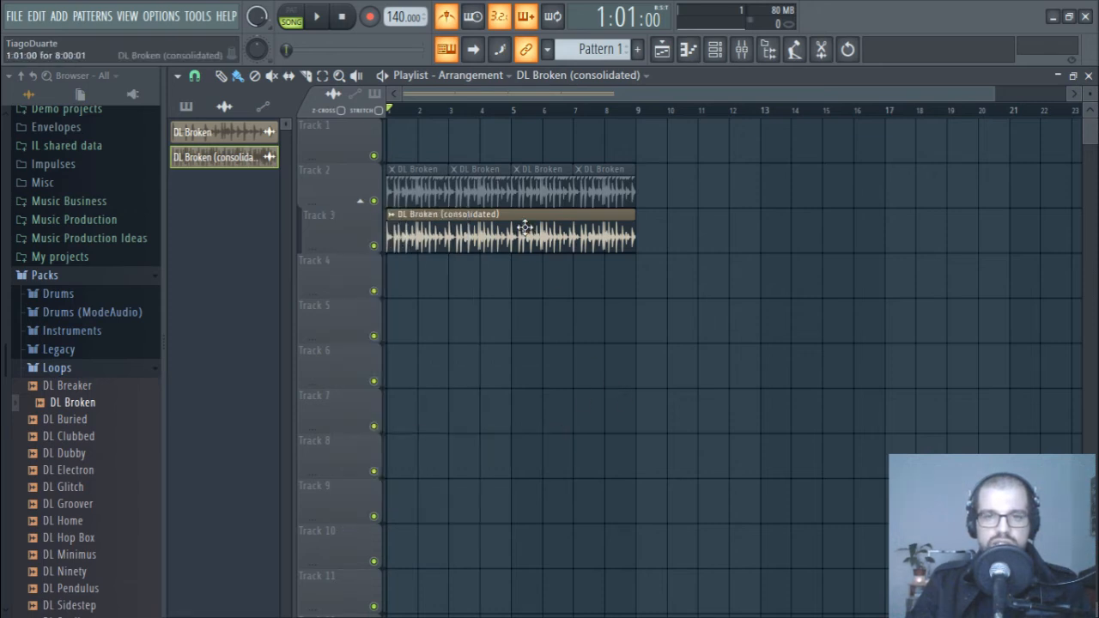
# Step: Copy the four DL Broken clips on Track 2 so the copies start at bar 13 on the same track
pyautogui.moveTo(521, 229); pyautogui.dragTo(772, 237)
pyautogui.moveTo(661, 184); pyautogui.dragTo(356, 203)
pyautogui.moveTo(414, 185); pyautogui.dragTo(788, 185)
pyautogui.rightClick(735, 226)
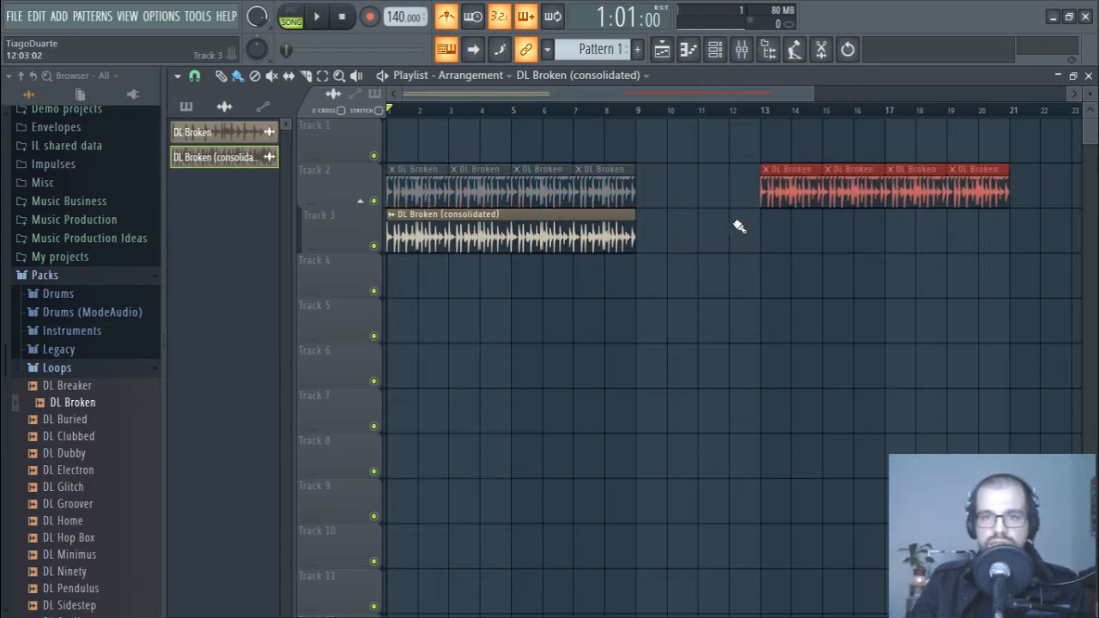
# Step: Try time selections from bar 1 to bar 9 and from bar 1 to bar 21, clearing each one
pyautogui.moveTo(640, 111); pyautogui.dragTo(388, 112)
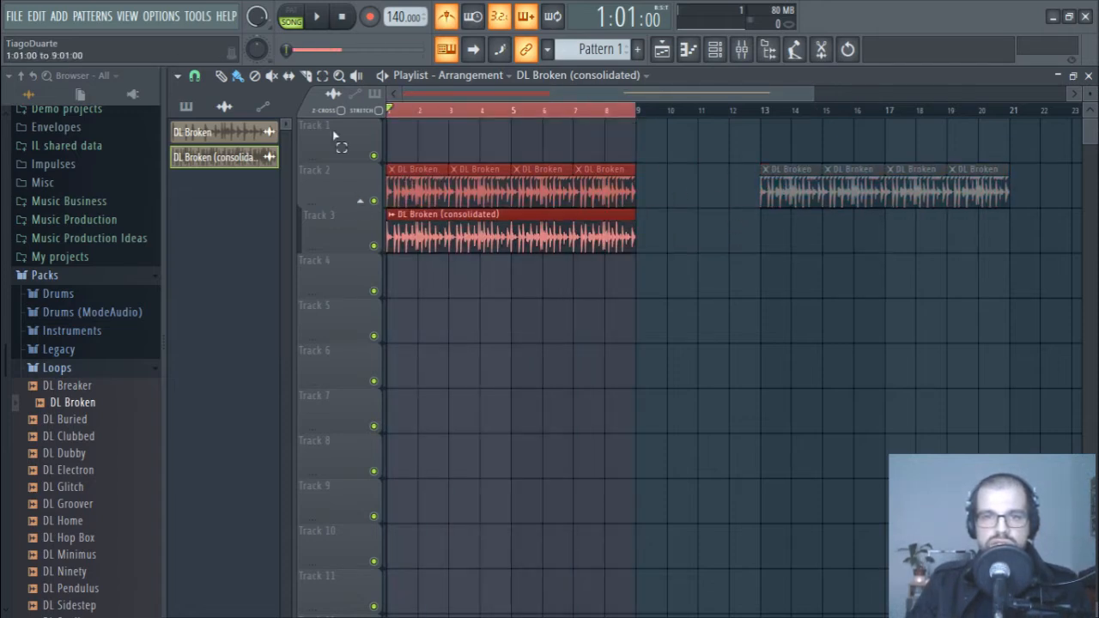
pyautogui.click(591, 113)
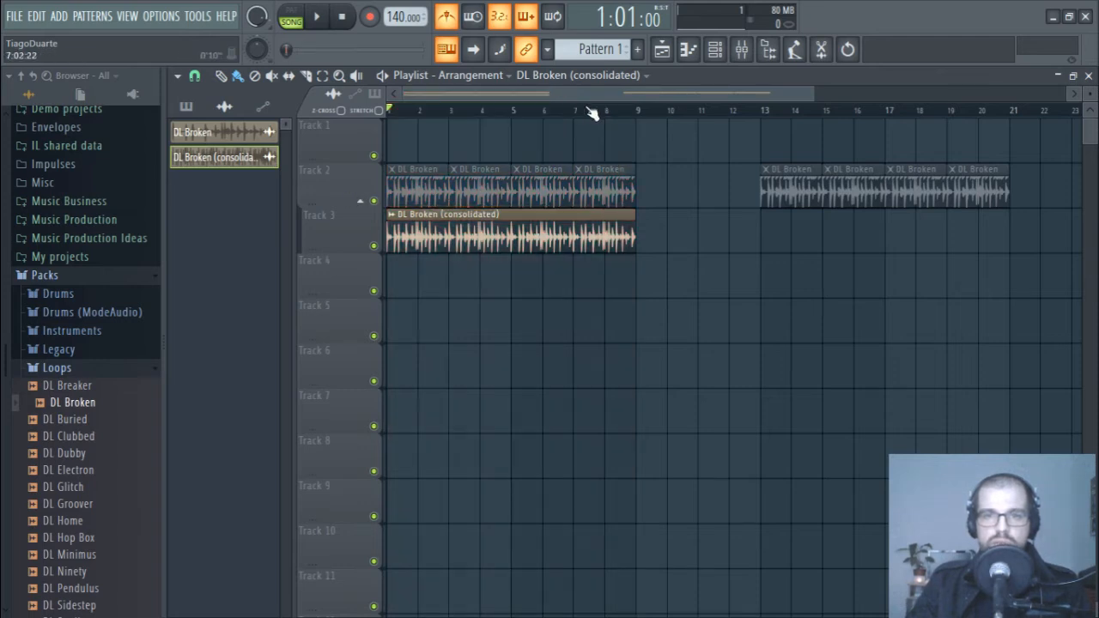
pyautogui.moveTo(1022, 119); pyautogui.dragTo(363, 111)
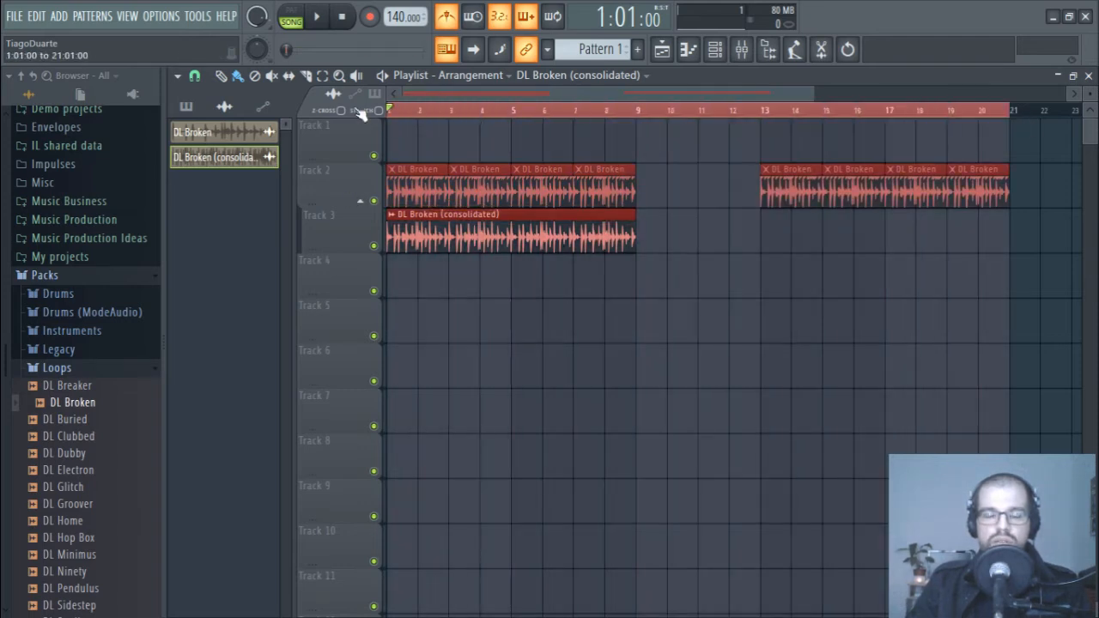
pyautogui.click(613, 118)
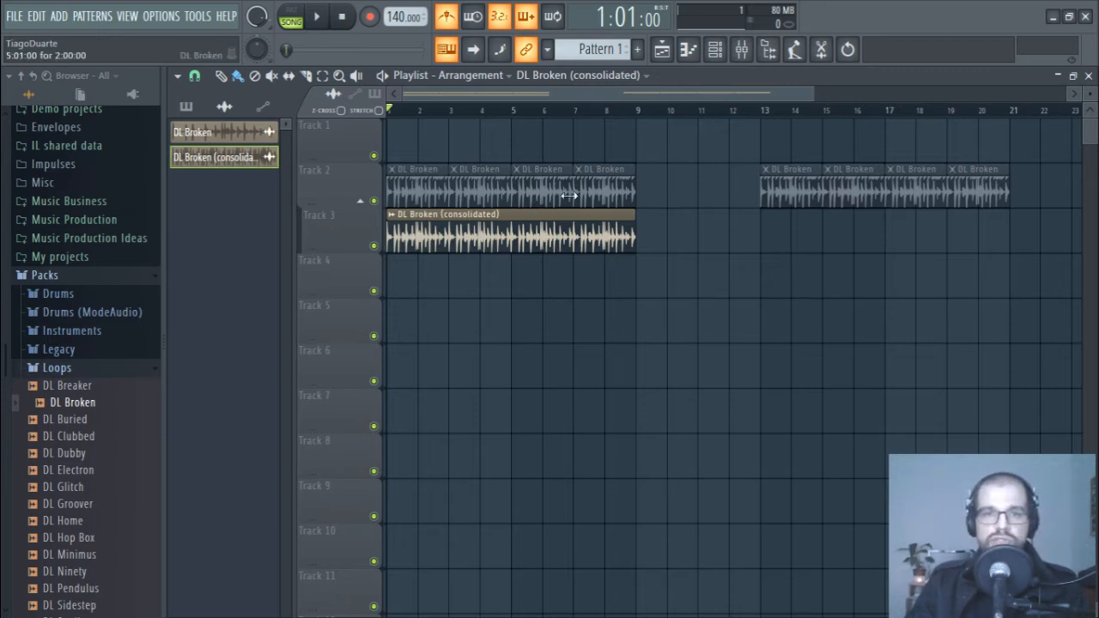
# Step: Add a new, empty arrangement to the Playlist with its default name
pyautogui.click(479, 77)
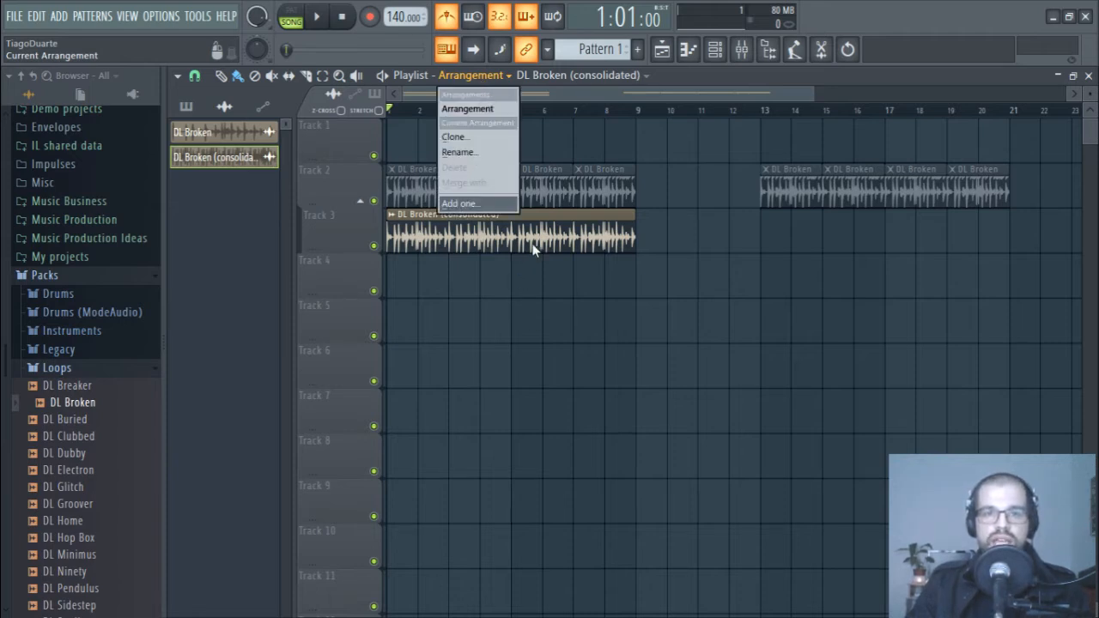
pyautogui.click(772, 411)
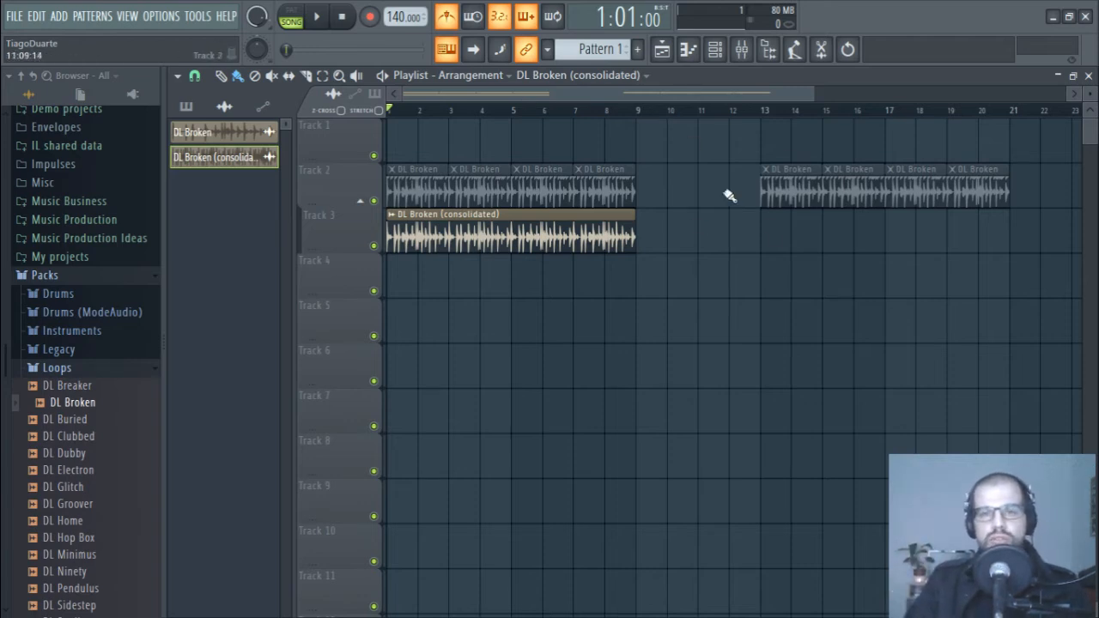
pyautogui.scroll(-1, 761, 236)
pyautogui.click(469, 75)
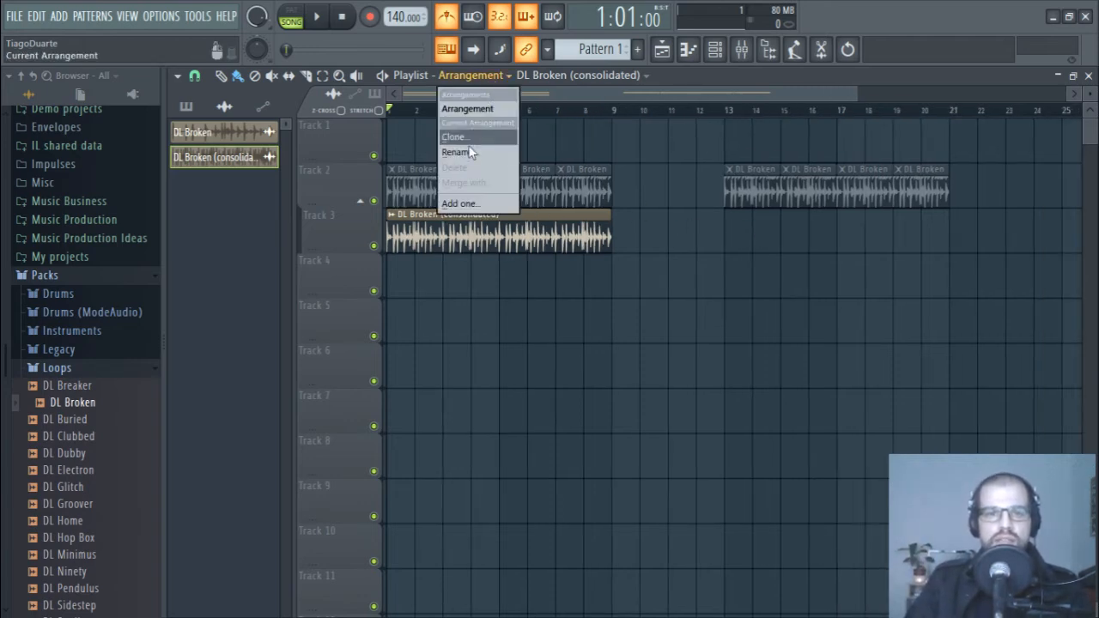
pyautogui.click(486, 206)
pyautogui.press('Return')
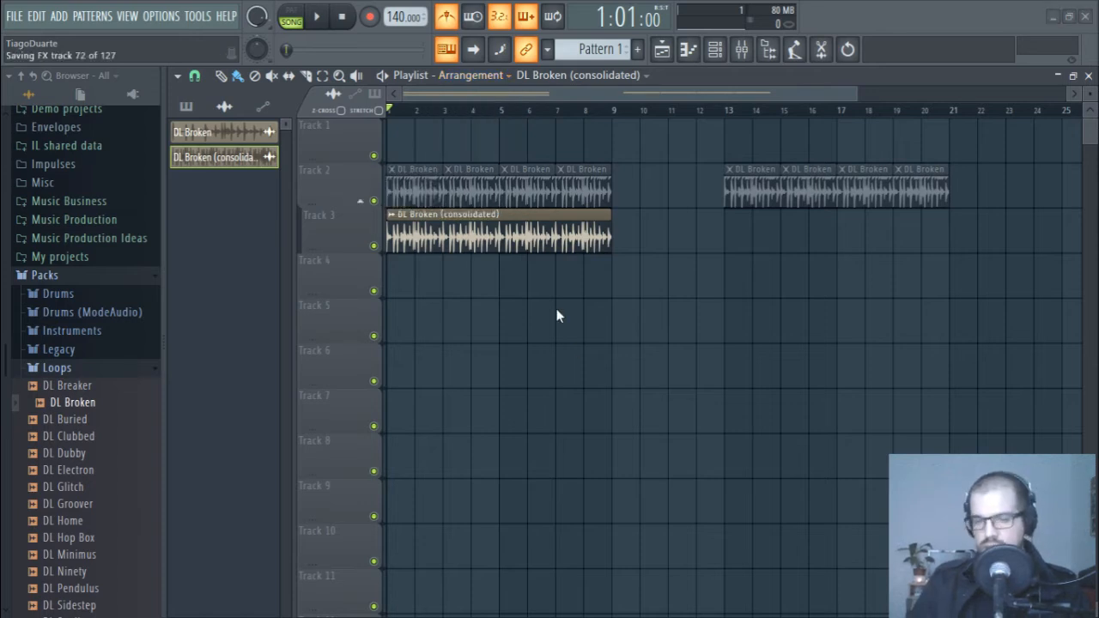
# Step: Place two DL Broken (consolidated) clips back to back on Track 1, starting at bars 1 and 9
pyautogui.click(404, 137)
pyautogui.click(669, 144)
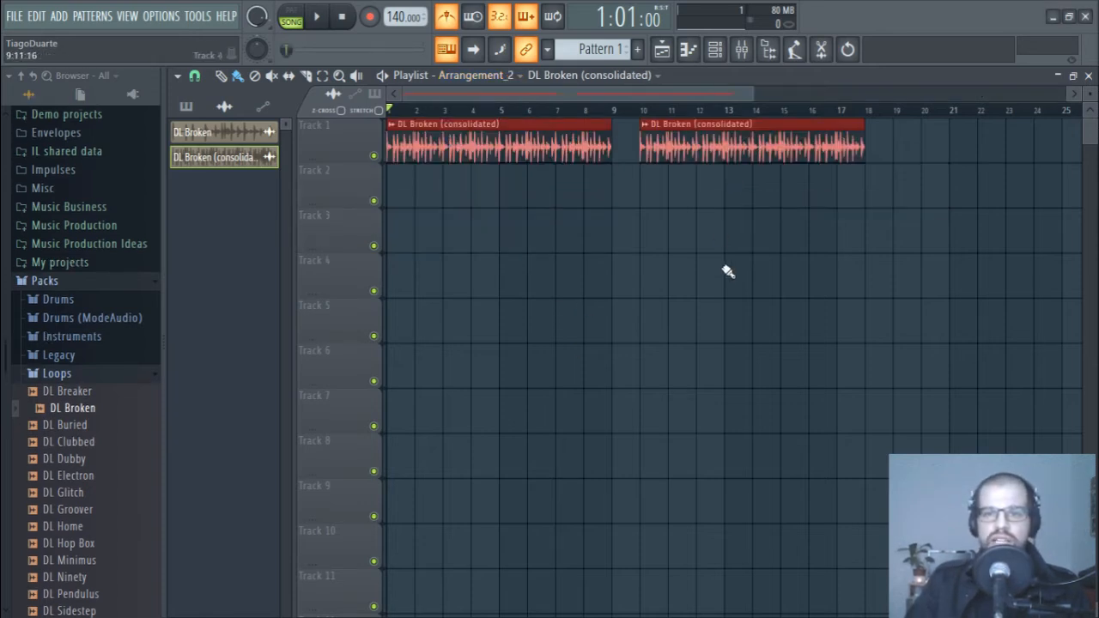
pyautogui.moveTo(722, 142); pyautogui.dragTo(692, 142)
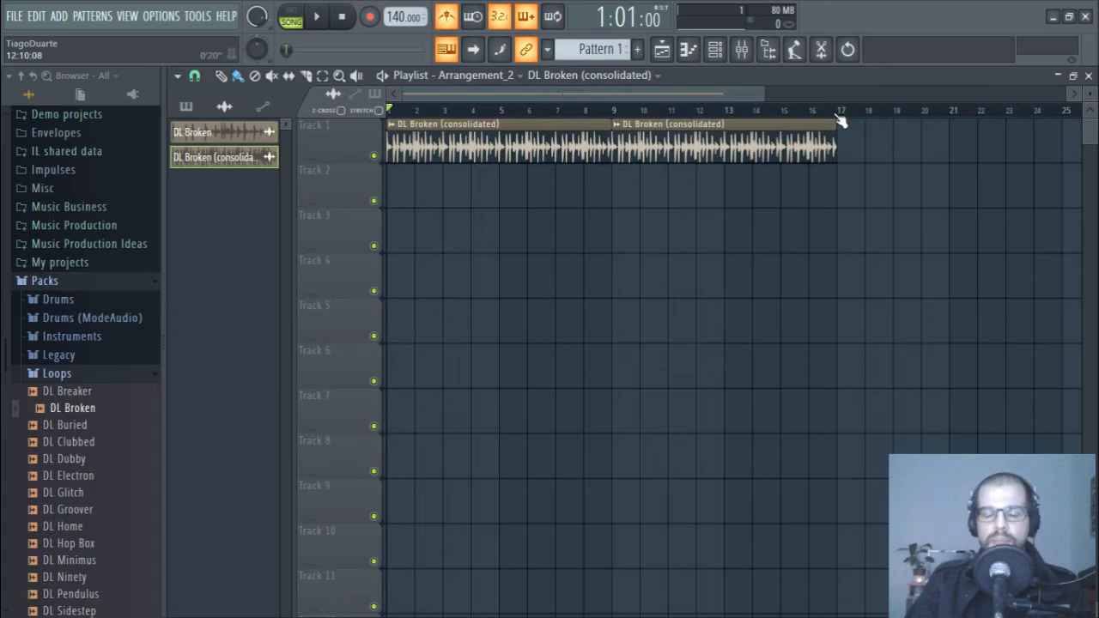
# Step: Switch to the original Arrangement to compare its clips, and return to Arrangement_2
pyautogui.click(469, 76)
pyautogui.click(486, 96)
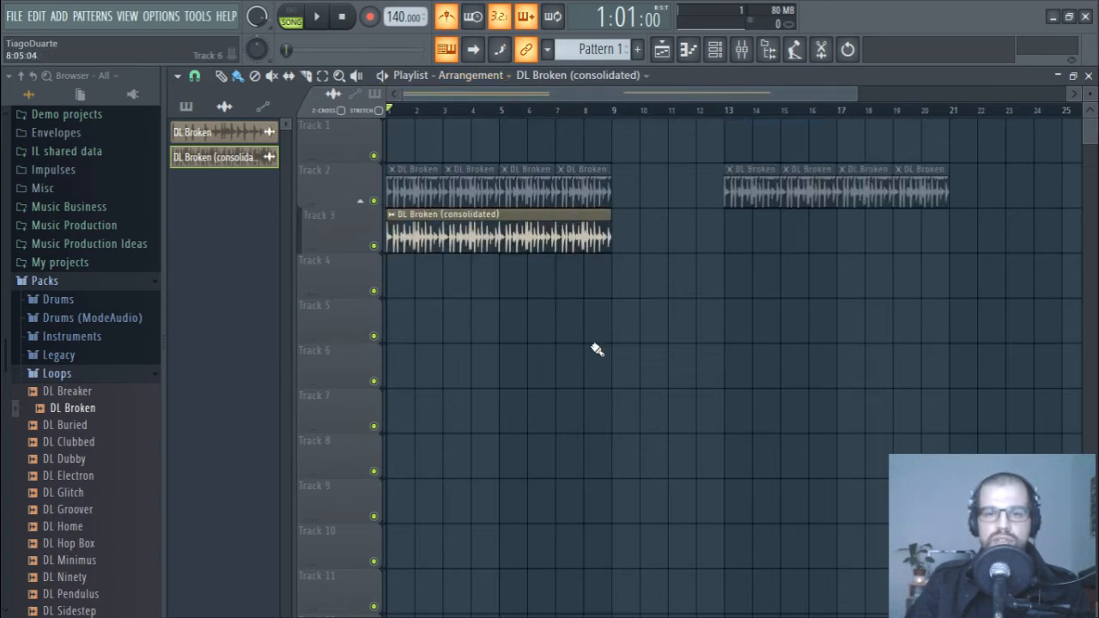
pyautogui.click(499, 74)
pyautogui.click(490, 125)
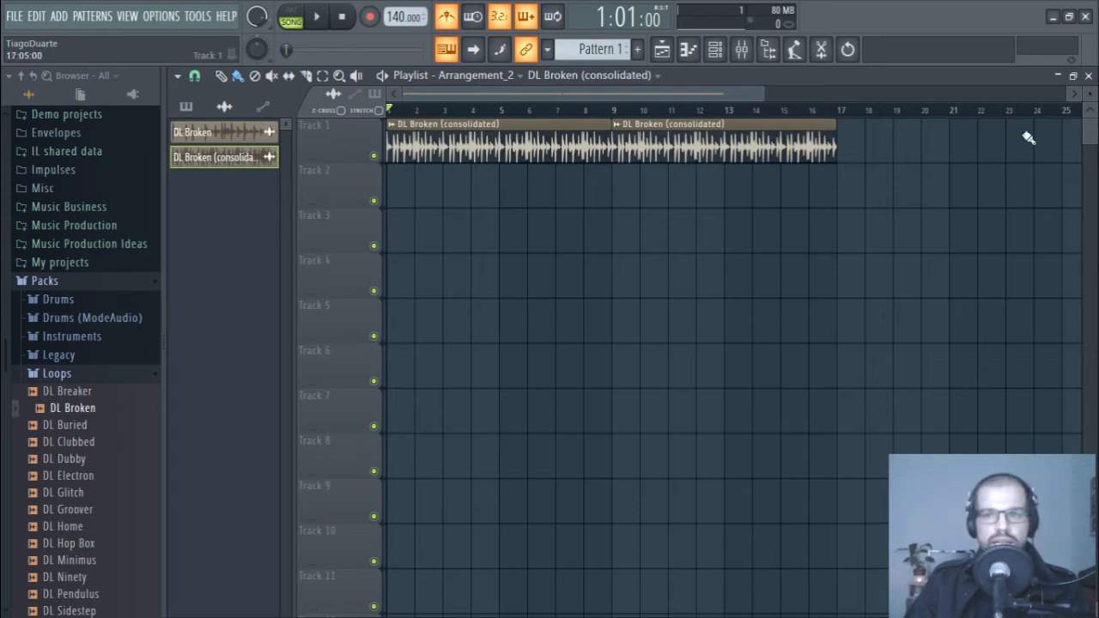
# Step: Close the Playlist and briefly play the song with Insert 1 selected in the Mixer
pyautogui.click(1087, 76)
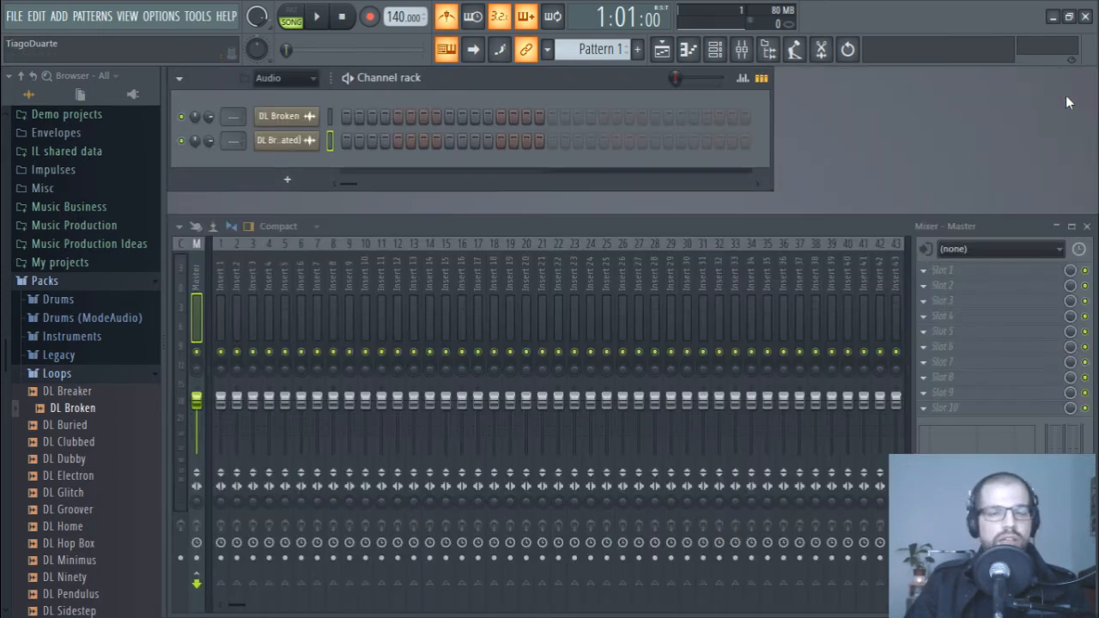
pyautogui.click(225, 276)
pyautogui.click(196, 276)
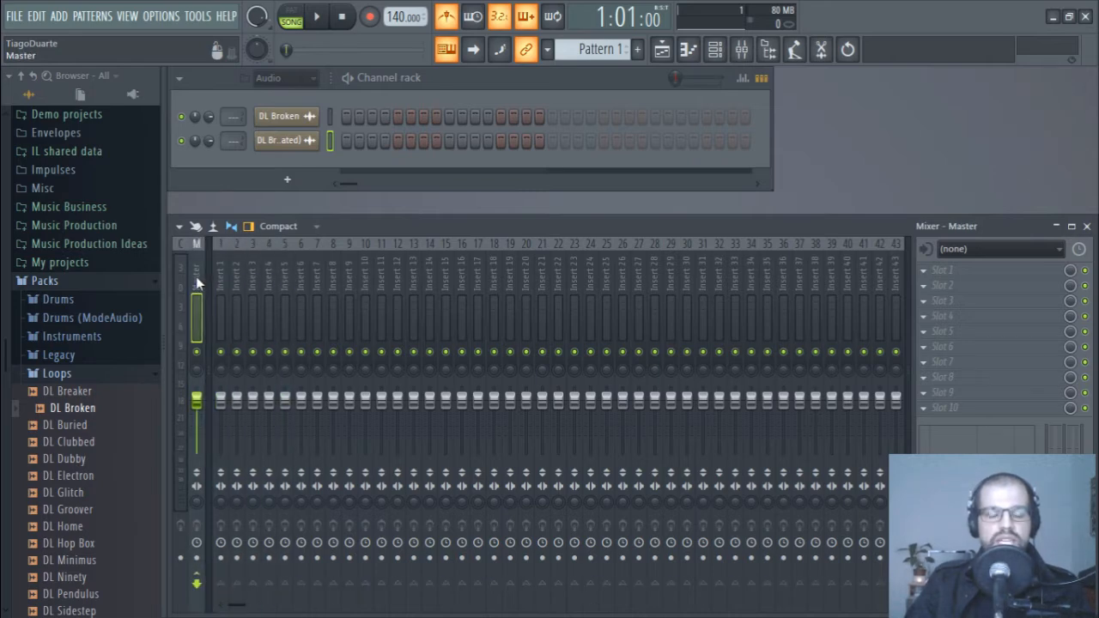
pyautogui.click(221, 285)
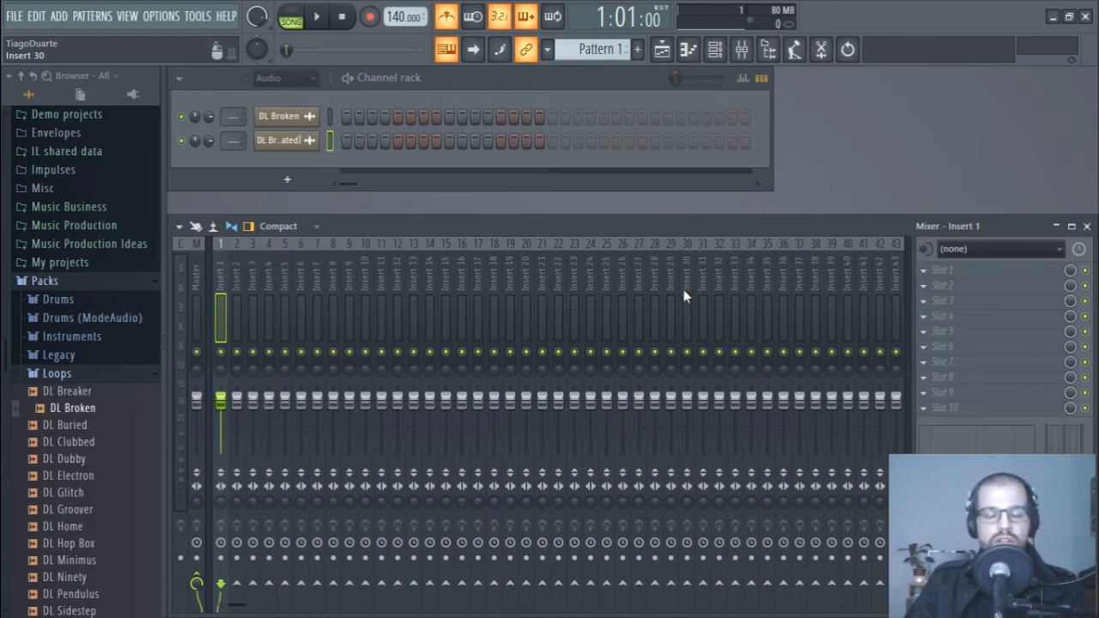
pyautogui.press('space')
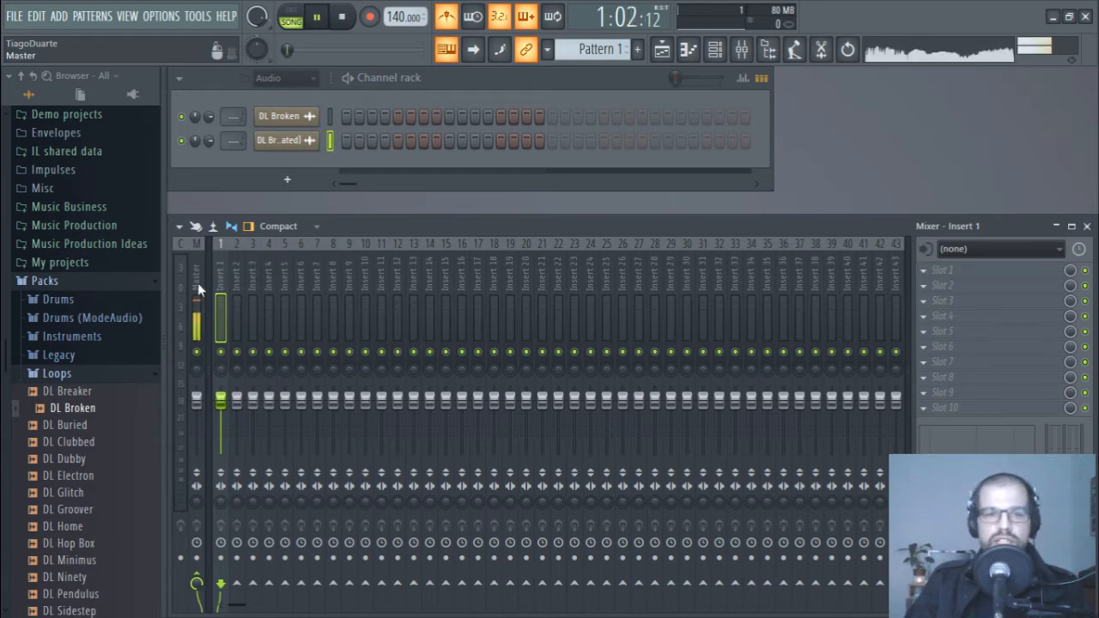
pyautogui.press('space')
# Step: Mute the DL Broken channel and play the song with the Master track selected and the metronome off
pyautogui.click(196, 286)
pyautogui.press('space')
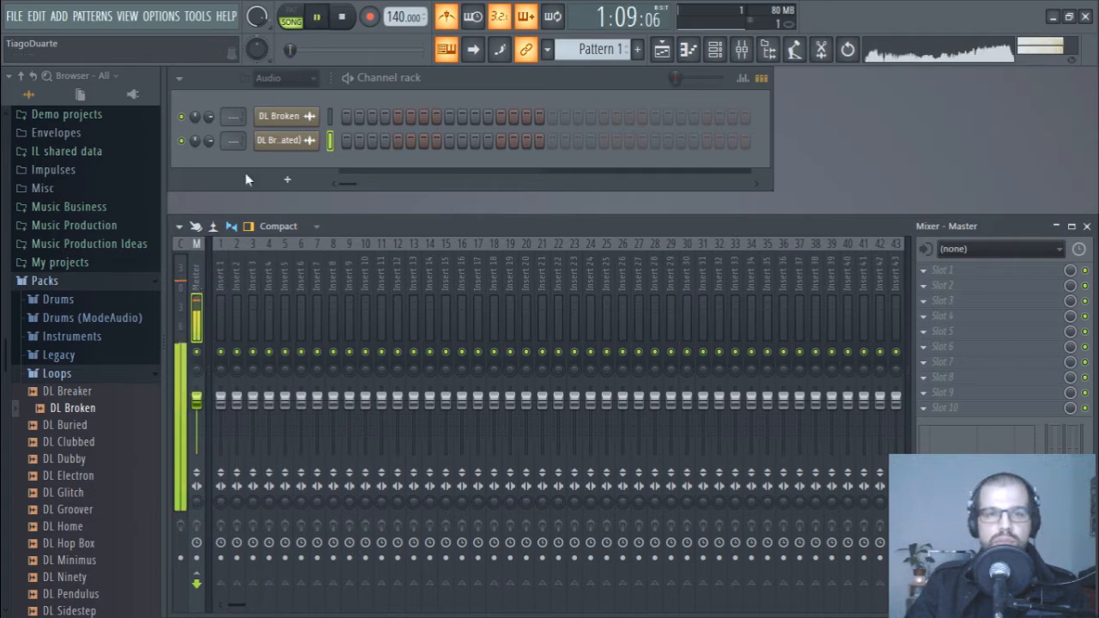
pyautogui.press('space')
pyautogui.click(181, 116)
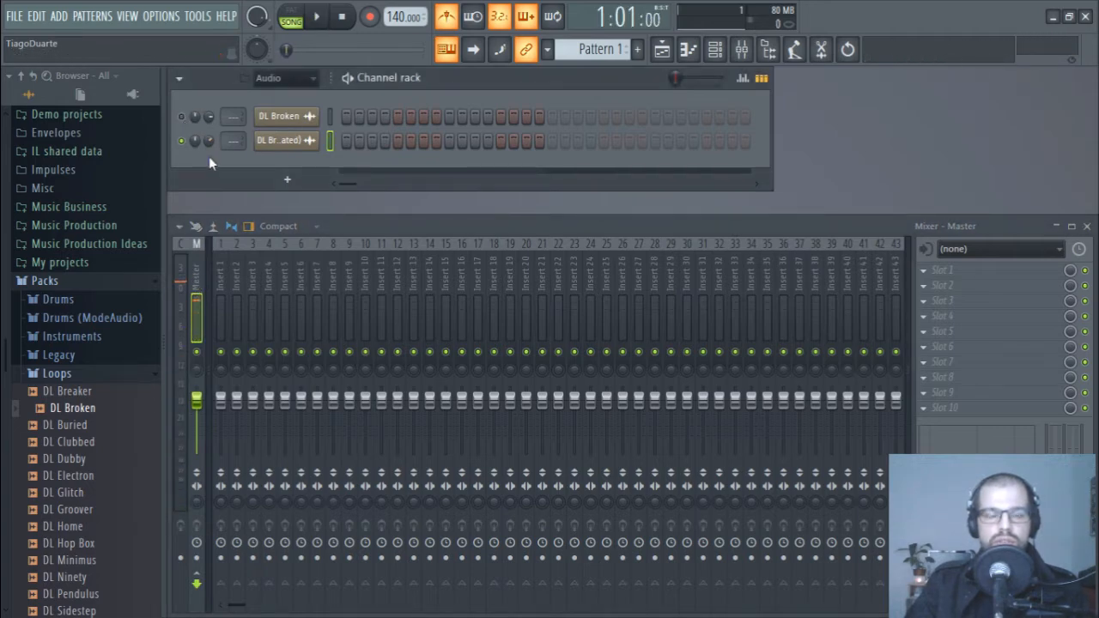
pyautogui.press('space')
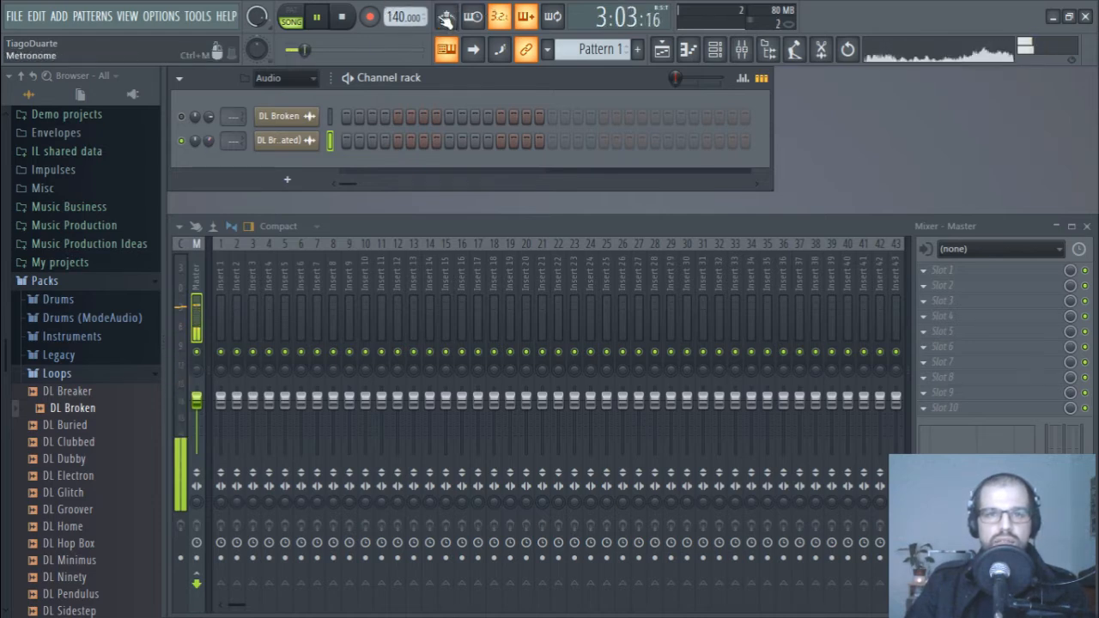
# Step: Load Fruity Limiter into the Master track's first effect slot and move its window clear of the Master meter
pyautogui.click(960, 273)
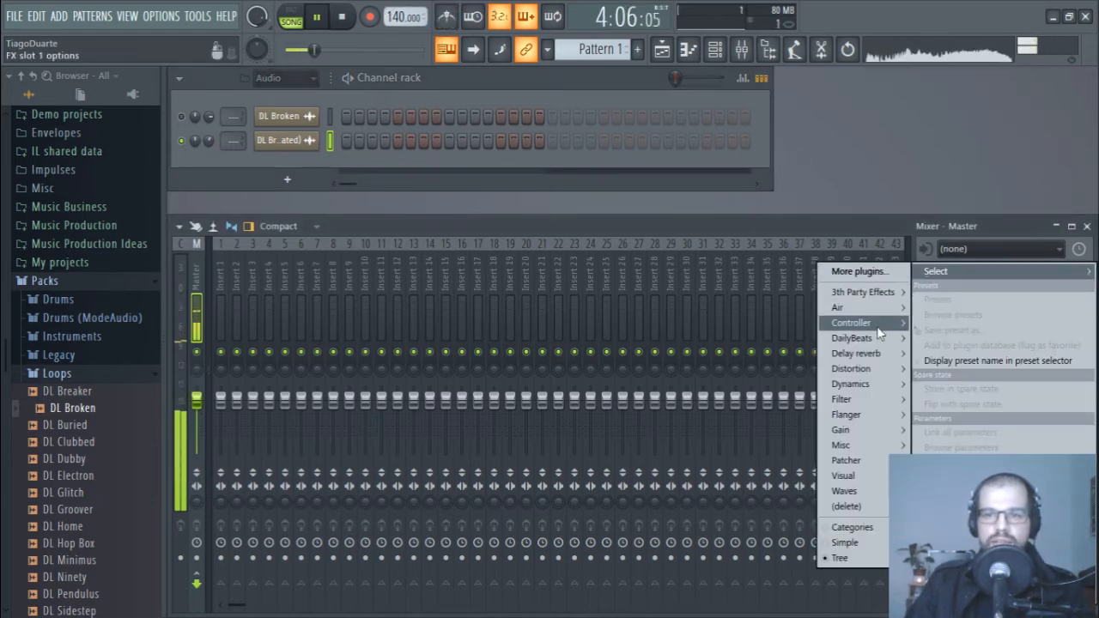
pyautogui.moveTo(876, 375)
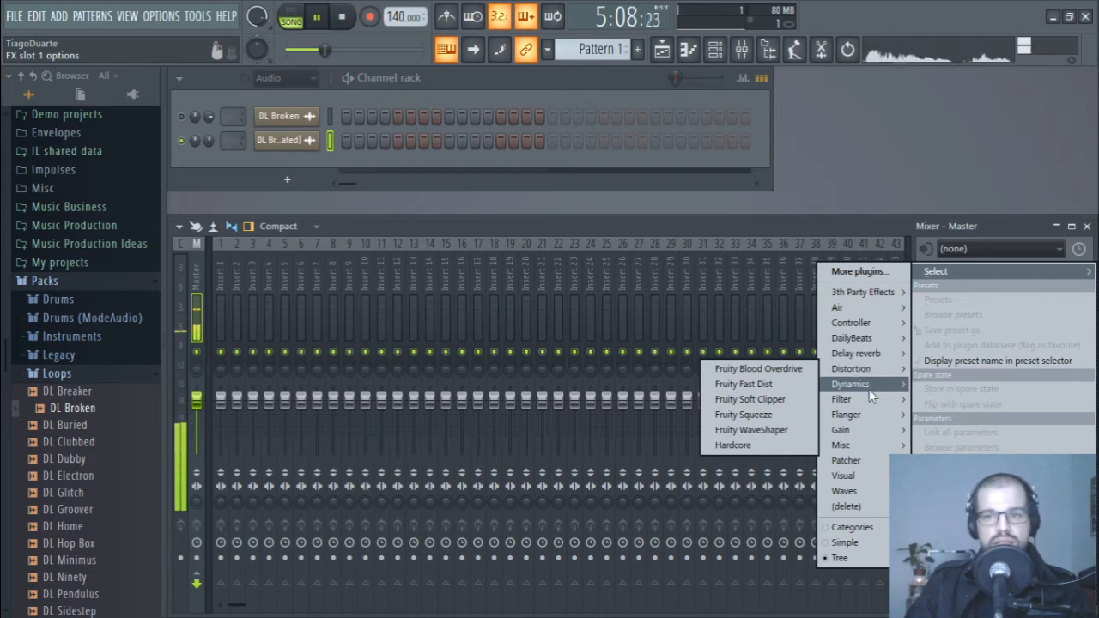
pyautogui.click(721, 399)
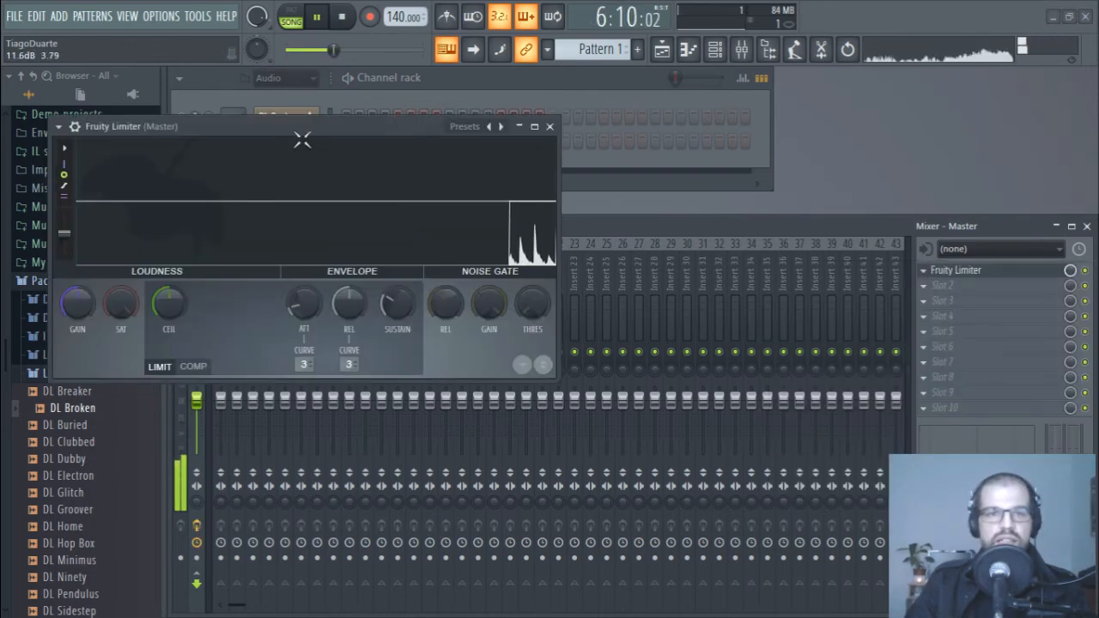
pyautogui.moveTo(299, 129); pyautogui.dragTo(494, 127)
# Step: Switch Fruity Limiter to compression, lower the threshold to about -25.9 dB, and raise the ratio and attack time
pyautogui.click(387, 367)
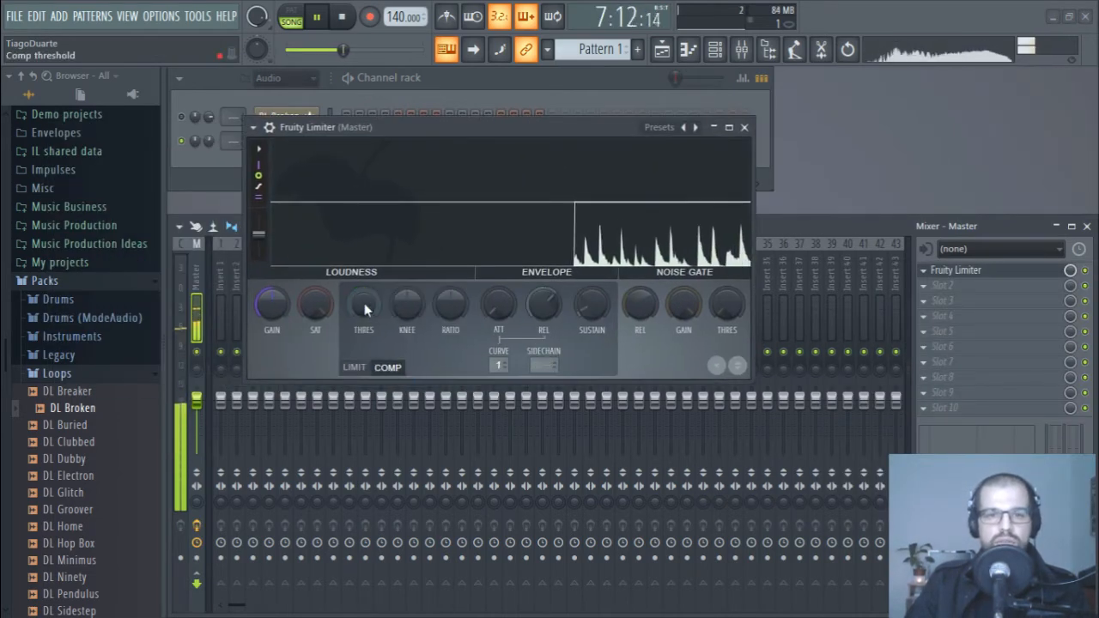
pyautogui.moveTo(363, 303); pyautogui.dragTo(363, 335)
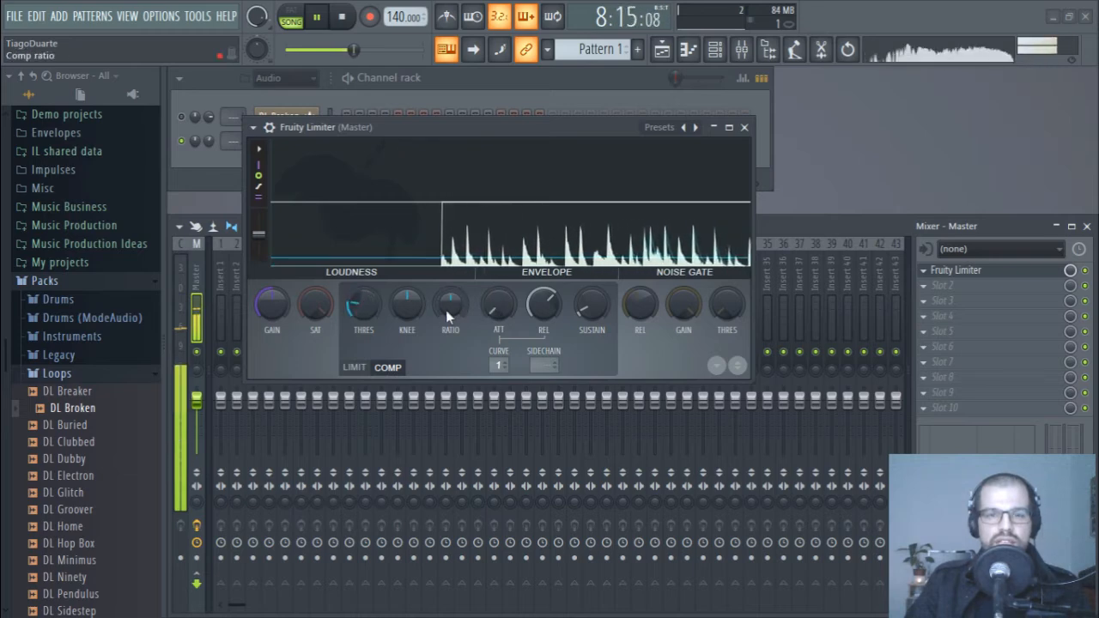
pyautogui.moveTo(447, 307); pyautogui.dragTo(448, 274)
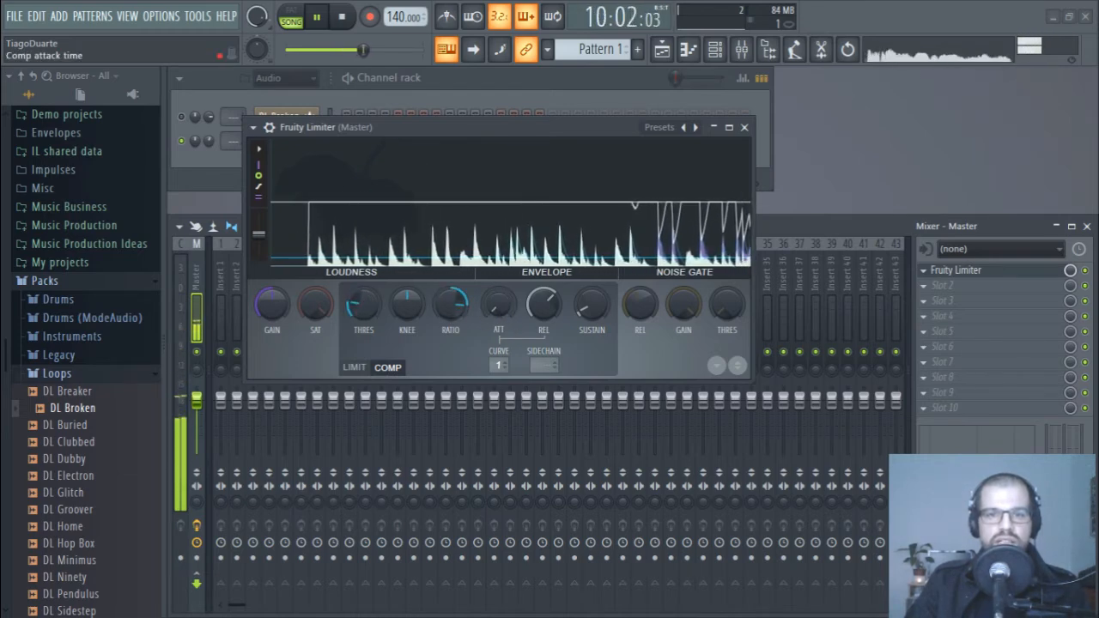
pyautogui.moveTo(498, 305); pyautogui.dragTo(478, 318)
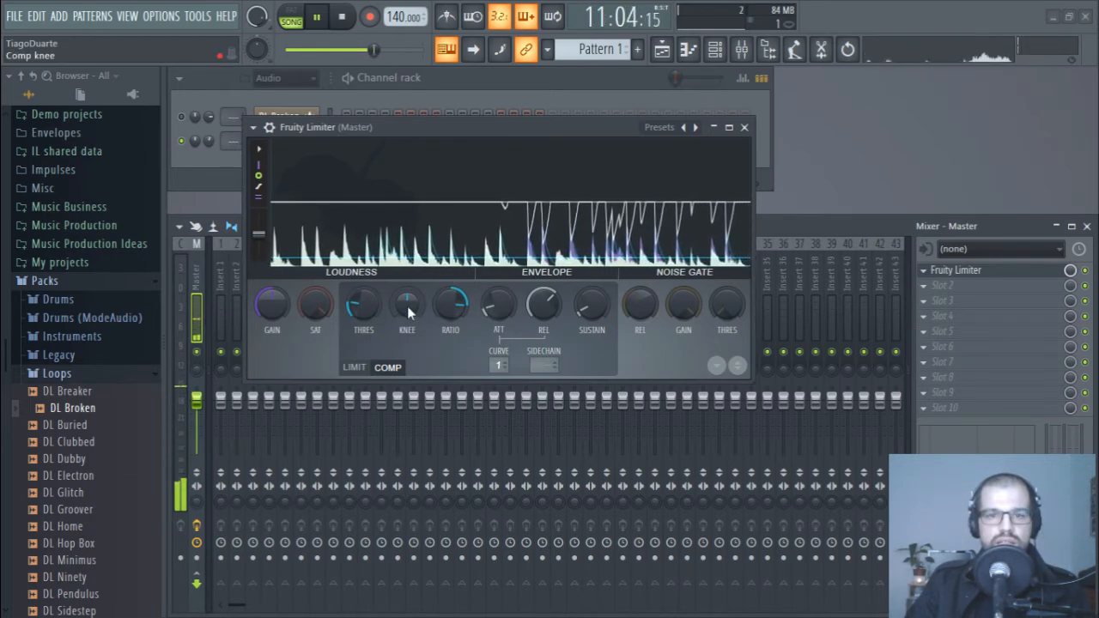
pyautogui.moveTo(371, 307); pyautogui.dragTo(370, 323)
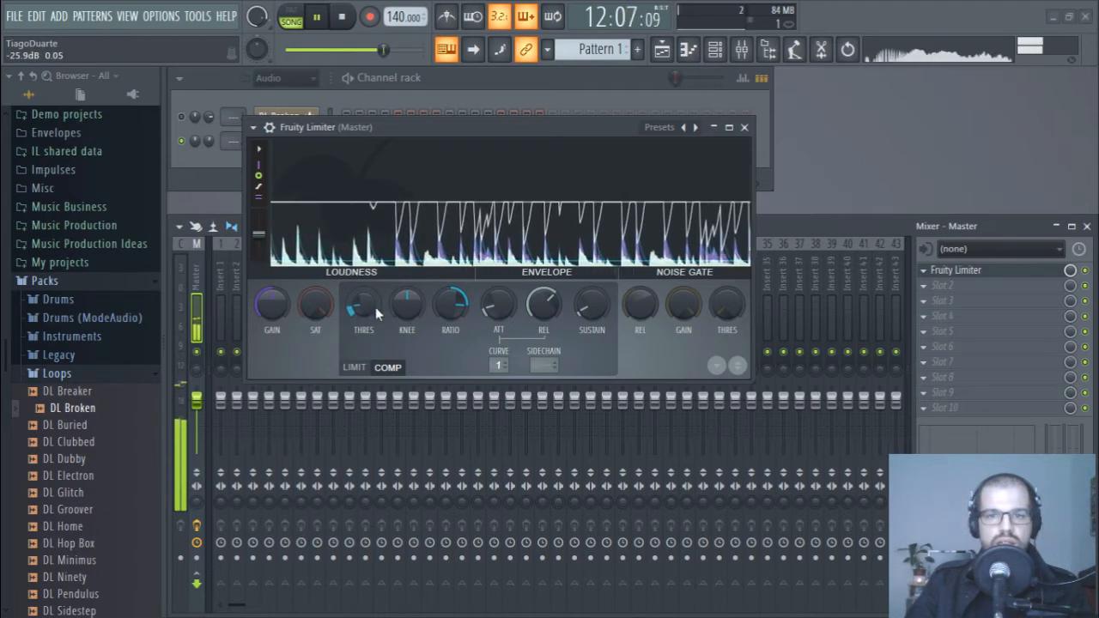
# Step: Close Fruity Limiter after a final ratio adjustment, reduce its mix level on the Master track, and stop playback
pyautogui.moveTo(450, 305); pyautogui.dragTo(450, 318)
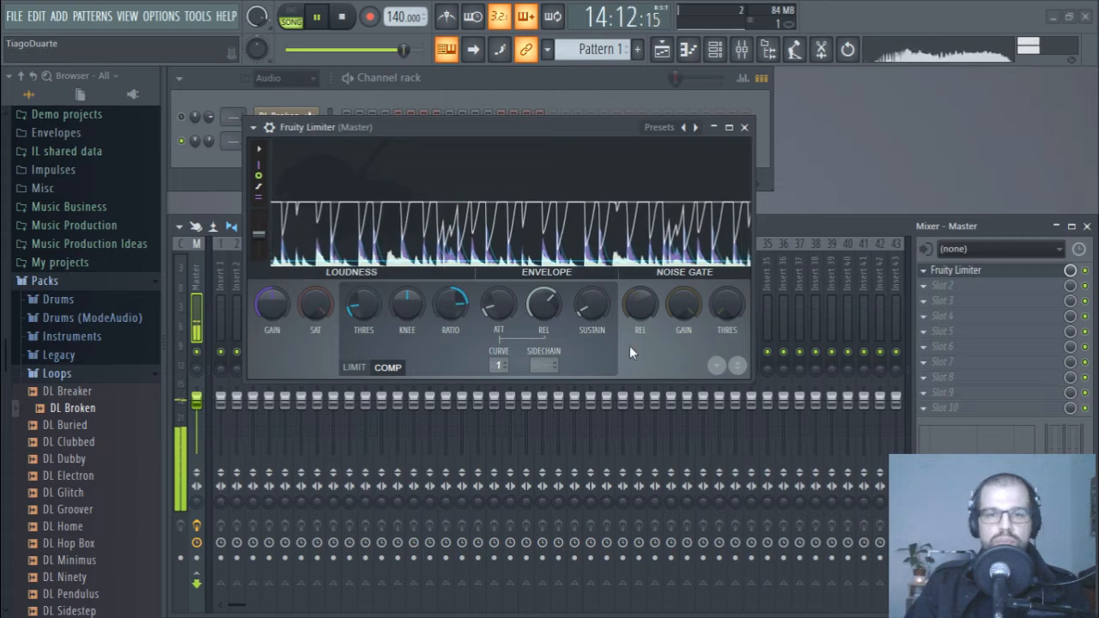
pyautogui.click(744, 128)
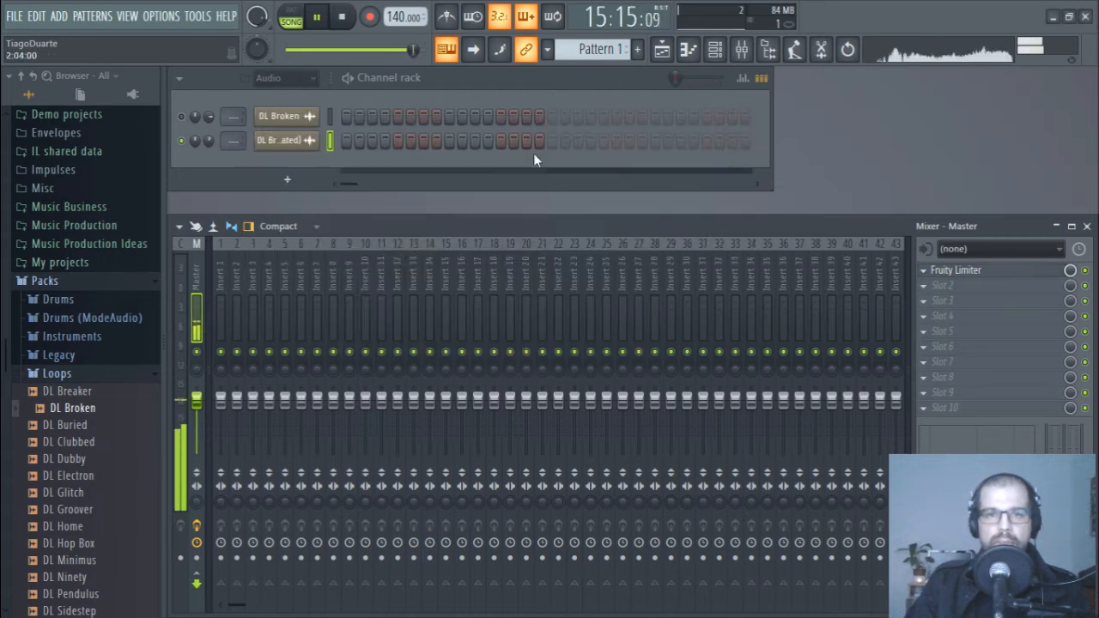
pyautogui.moveTo(1070, 273); pyautogui.dragTo(1070, 312)
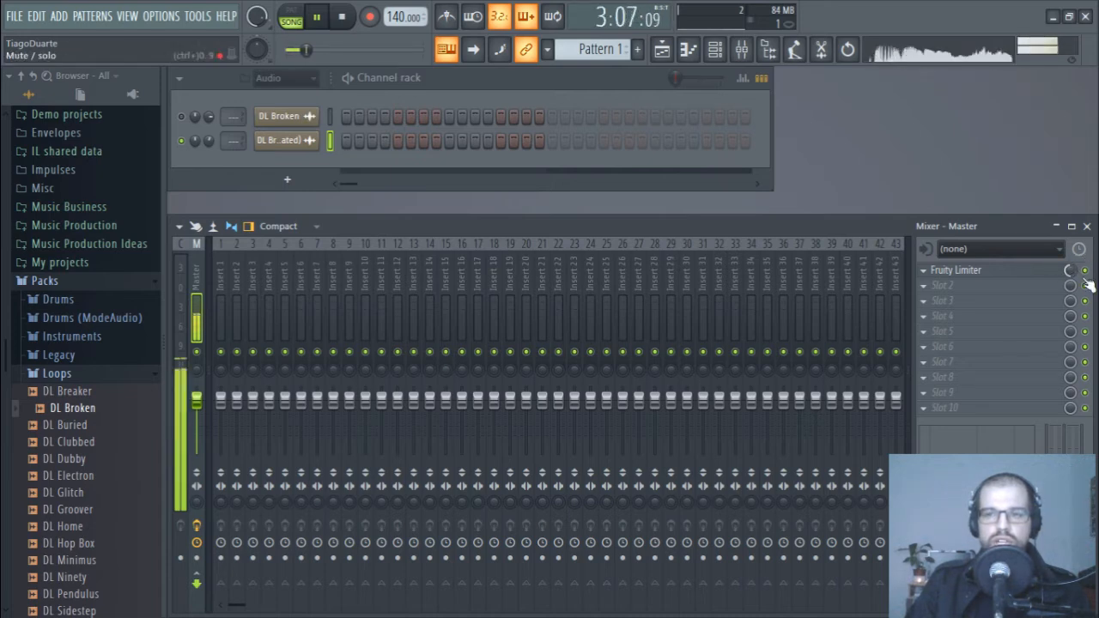
pyautogui.press('space')
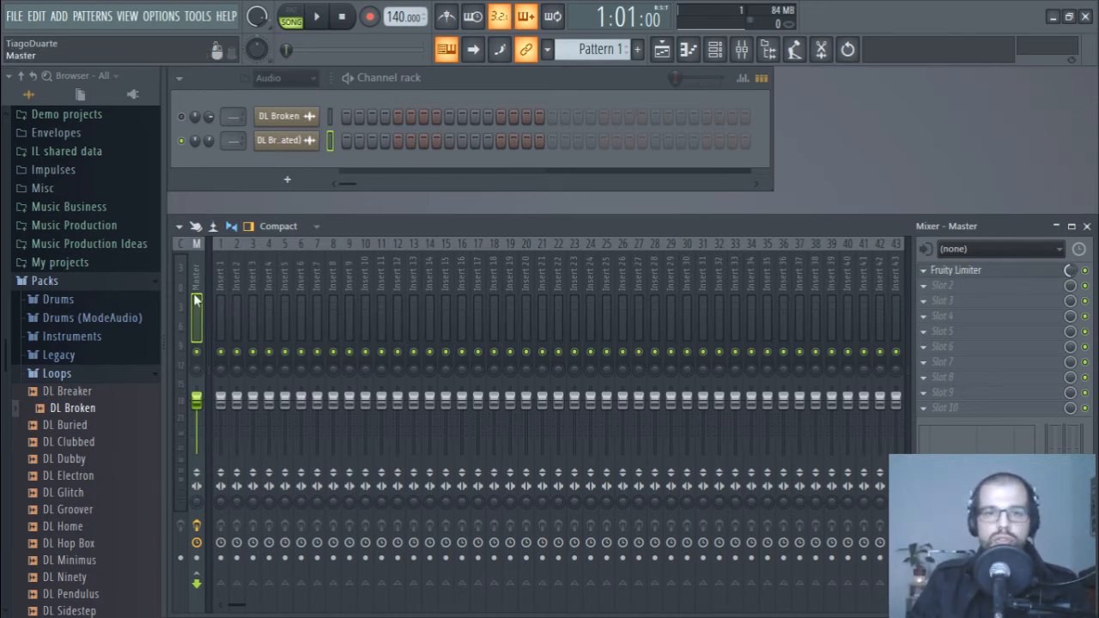
# Step: Select several Mixer inserts in turn, including Insert 1 and Insert 8, and return to the Master track
pyautogui.click(222, 289)
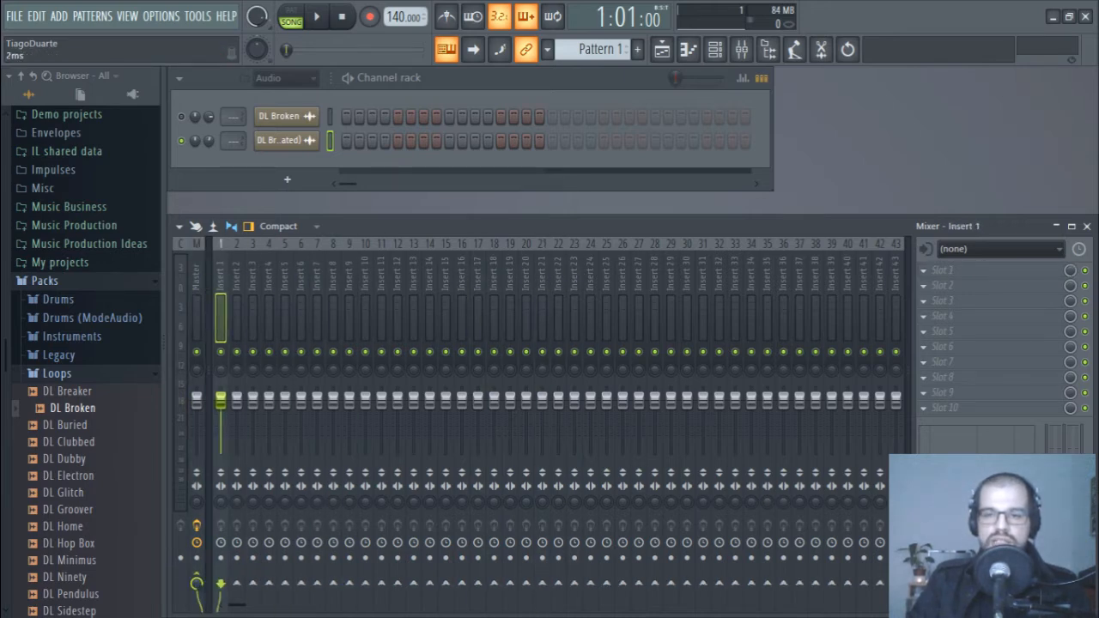
pyautogui.click(241, 289)
pyautogui.click(269, 290)
pyautogui.click(347, 286)
pyautogui.click(365, 286)
pyautogui.click(277, 284)
pyautogui.click(214, 284)
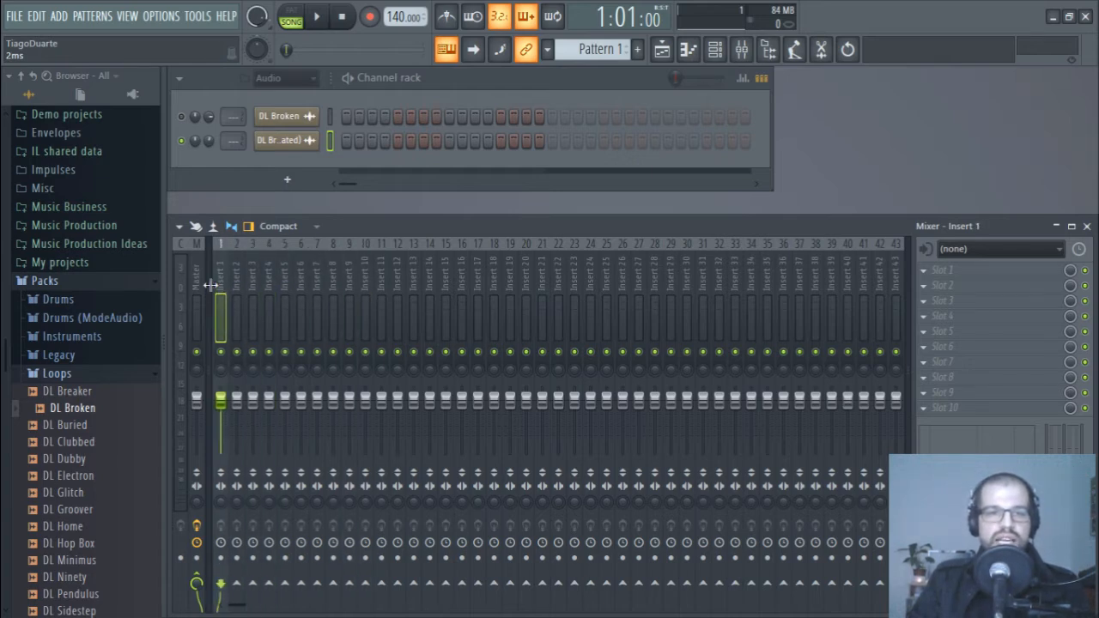
pyautogui.click(325, 285)
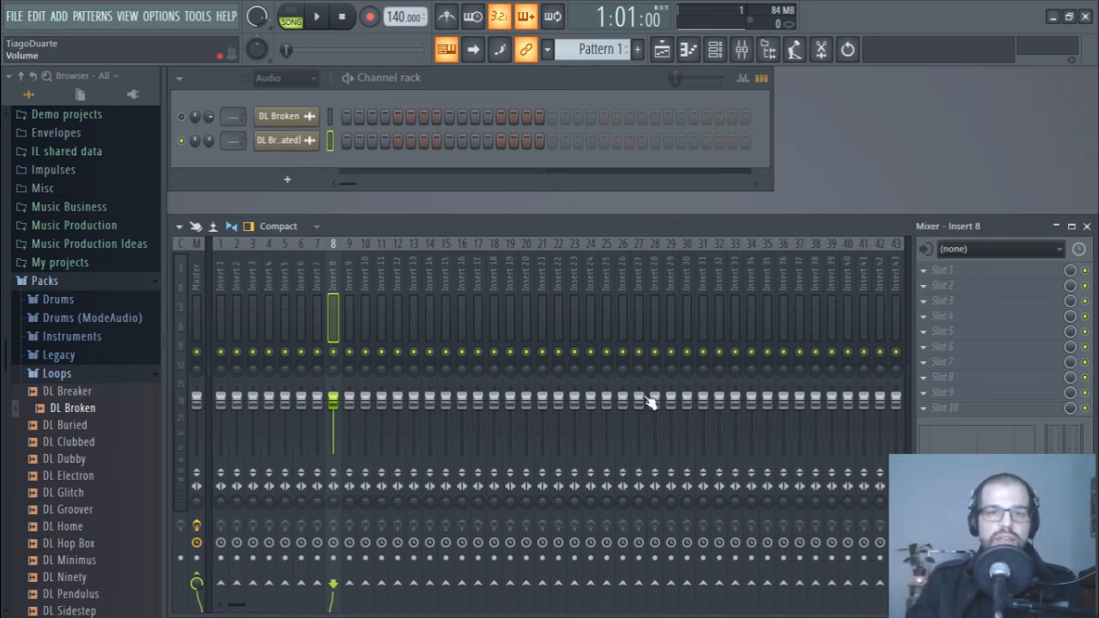
pyautogui.click(199, 274)
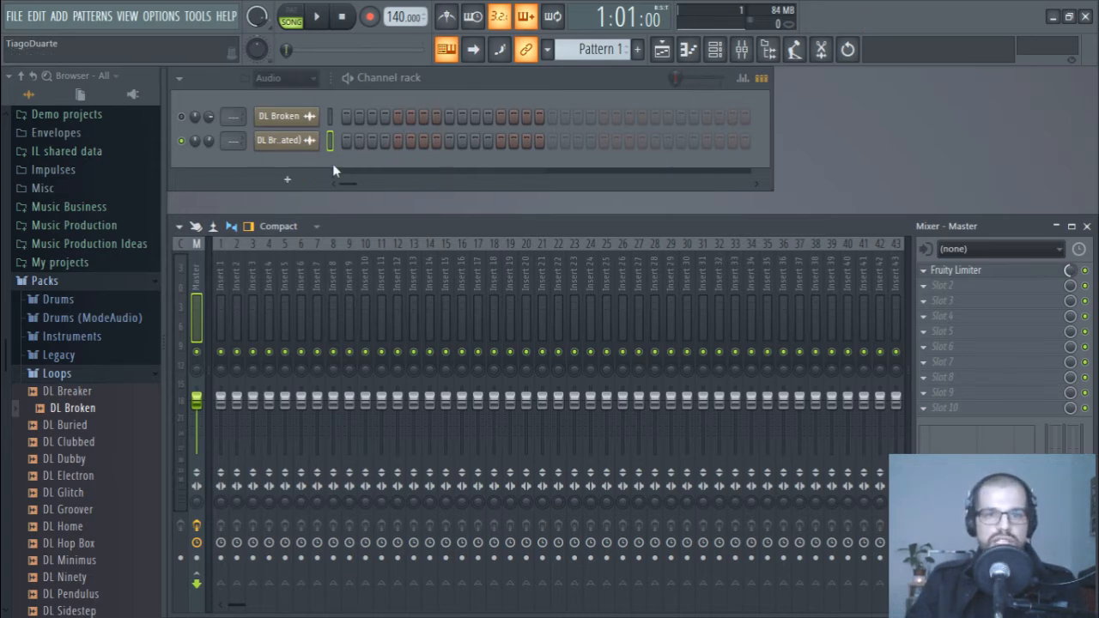
# Step: Show all channels in the Channel rack and open the graph editor on note pitch for the Sampler channel
pyautogui.click(283, 77)
pyautogui.click(296, 99)
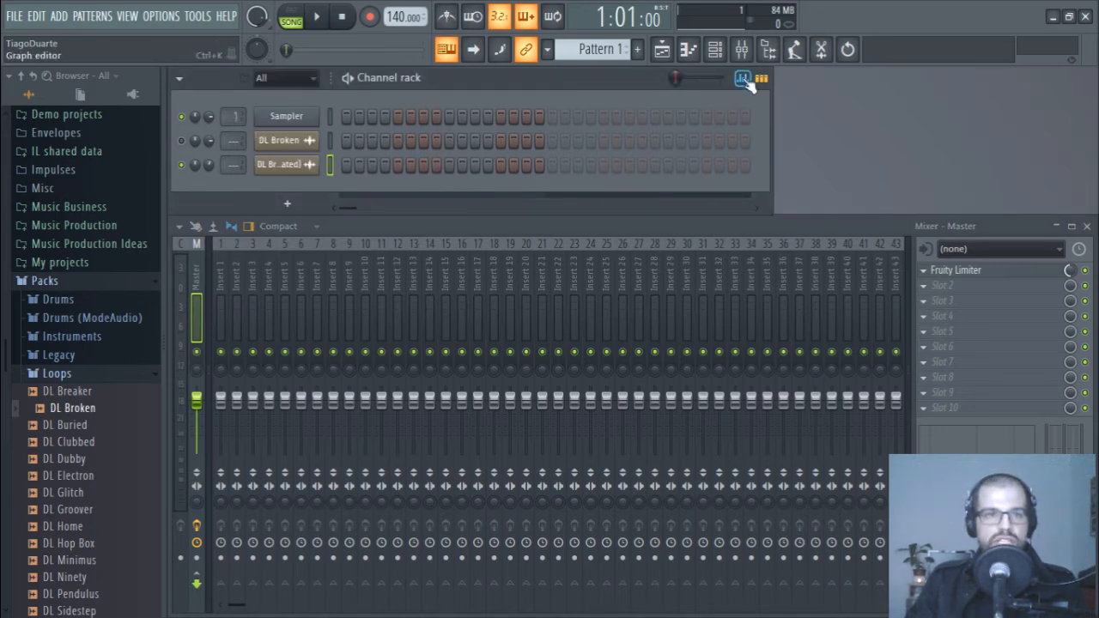
pyautogui.click(329, 116)
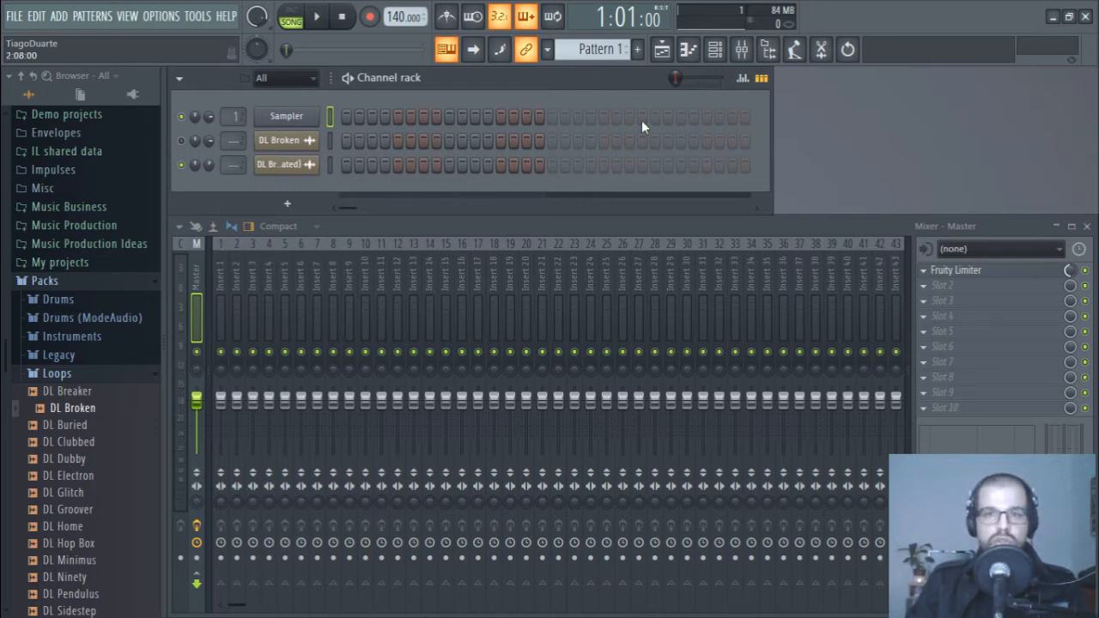
pyautogui.click(742, 78)
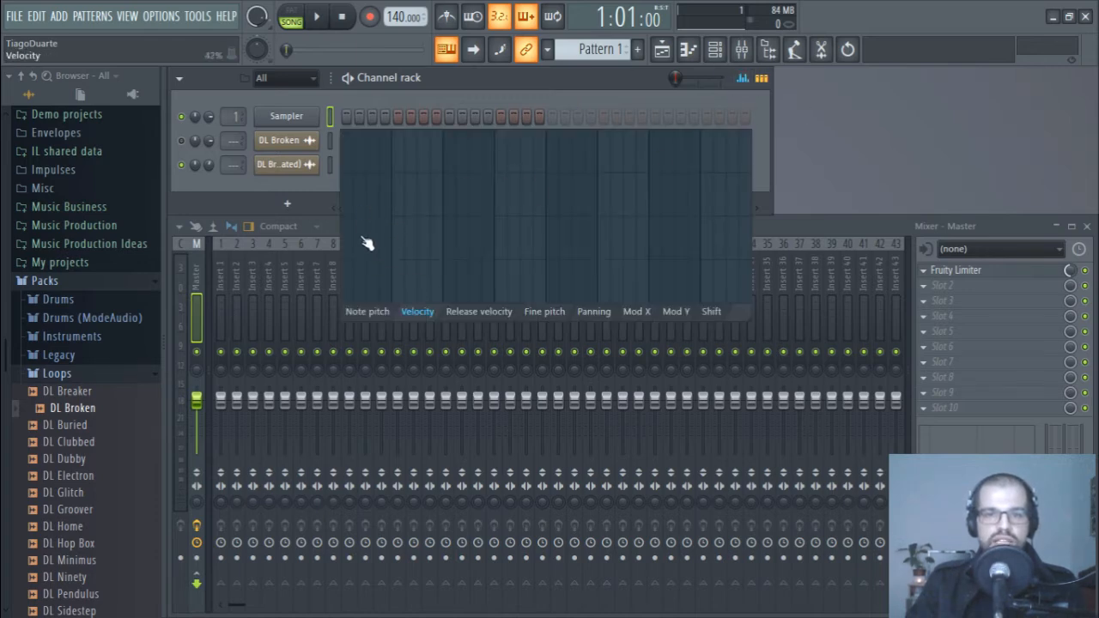
pyautogui.click(370, 312)
# Step: Enable every fourth step of the Sampler channel, from step 1 through step 29
pyautogui.click(346, 117)
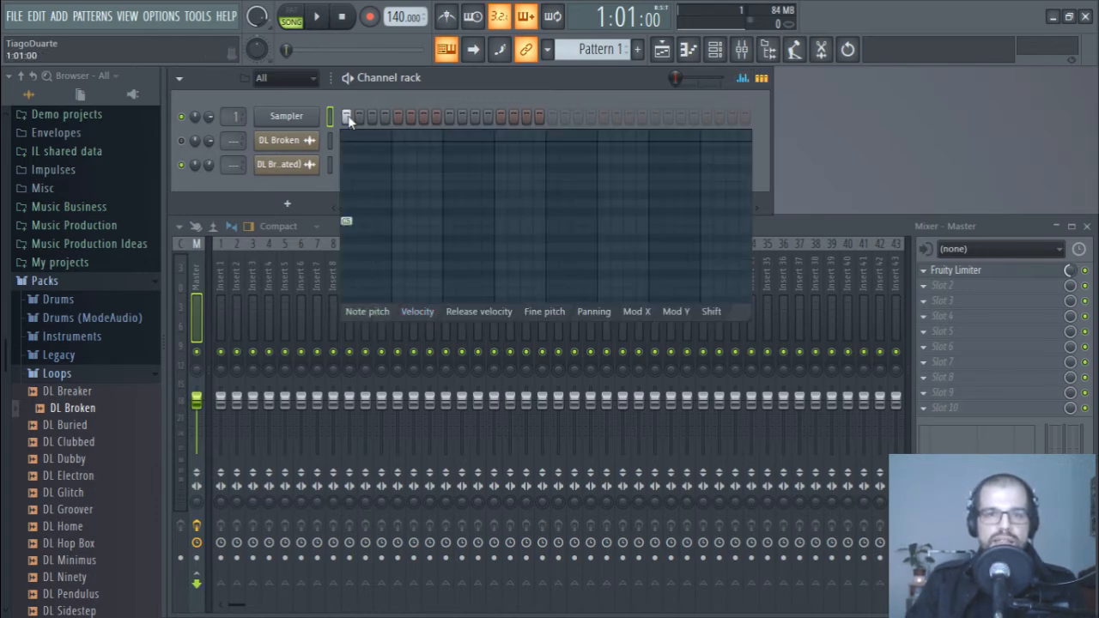
pyautogui.click(398, 117)
pyautogui.click(449, 117)
pyautogui.click(500, 117)
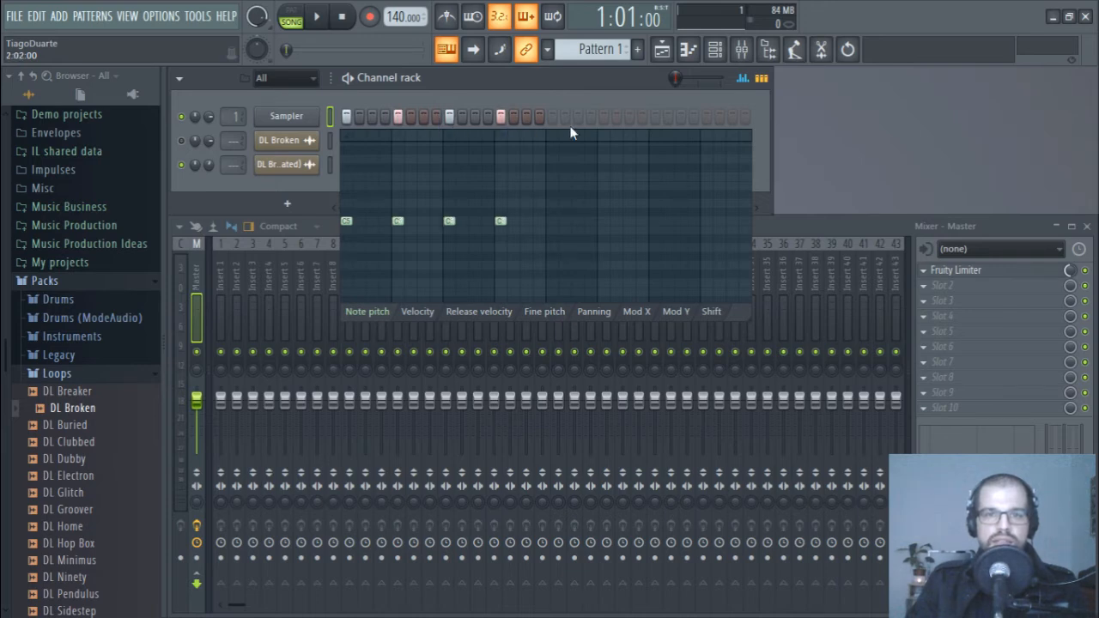
pyautogui.click(552, 116)
pyautogui.click(604, 117)
pyautogui.click(655, 117)
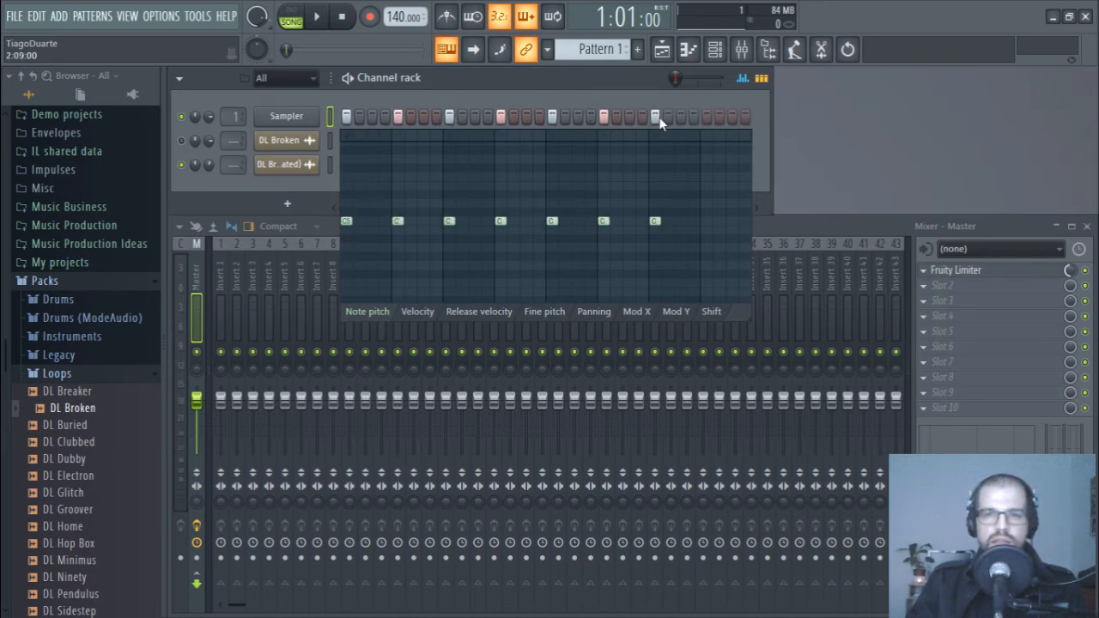
pyautogui.click(706, 117)
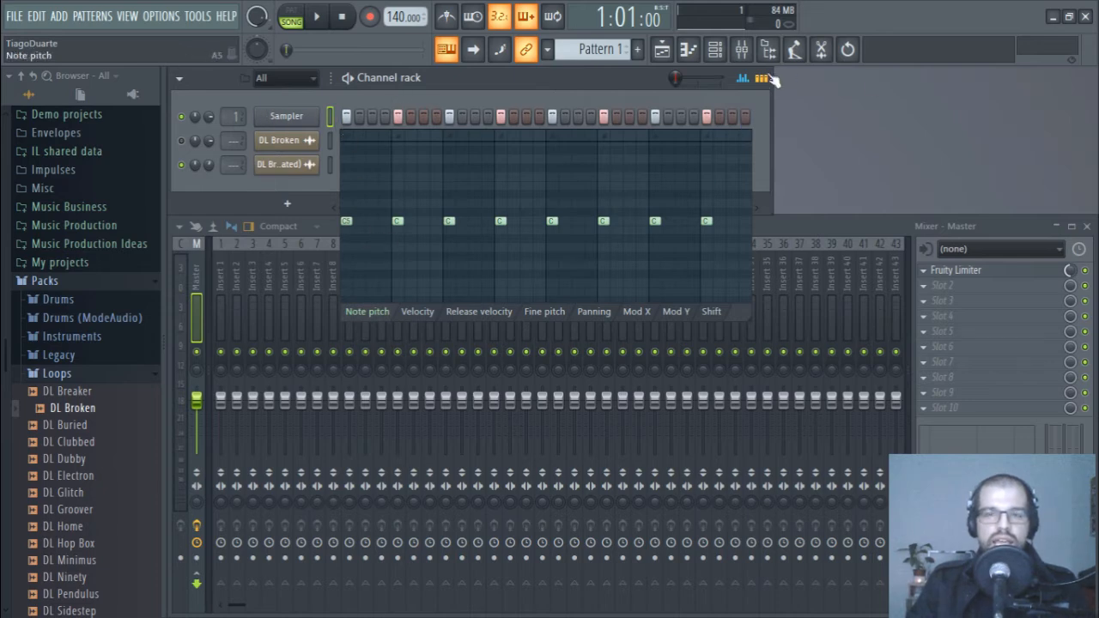
# Step: Enlarge the graph editor slightly and raise the Sampler's second note to F5 and its third note to D5
pyautogui.click(742, 78)
pyautogui.click(742, 78)
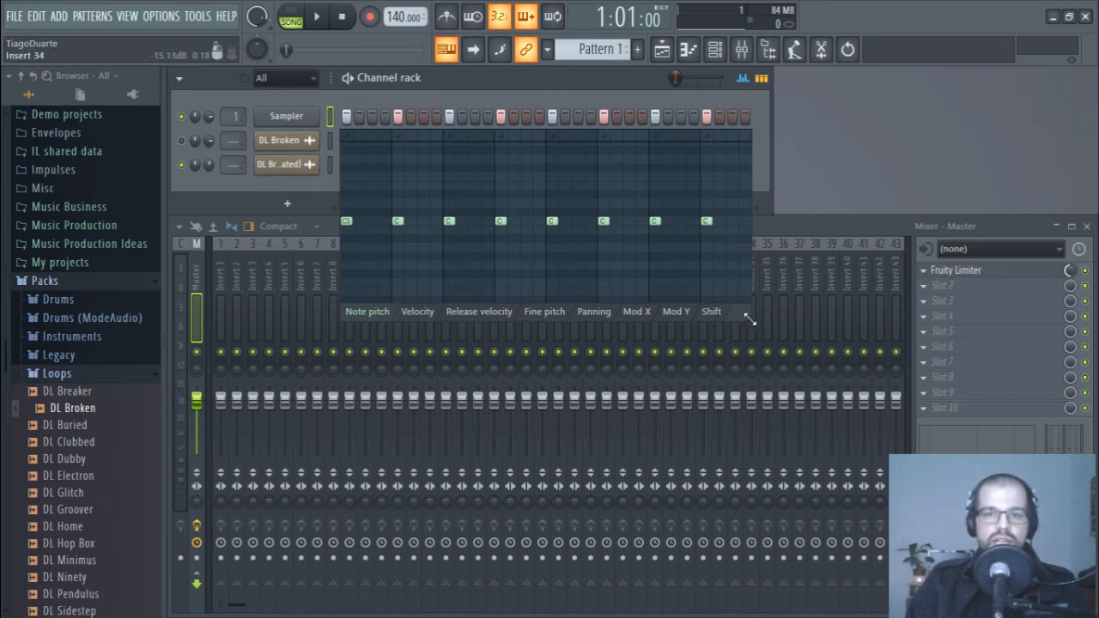
pyautogui.moveTo(749, 320)
pyautogui.mouseDown()
pyautogui.moveTo(749, 611)
pyautogui.moveTo(1011, 587)
pyautogui.moveTo(745, 573)
pyautogui.moveTo(743, 468)
pyautogui.moveTo(728, 438)
pyautogui.moveTo(730, 320)
pyautogui.mouseUp()
pyautogui.moveTo(400, 221); pyautogui.dragTo(397, 182)
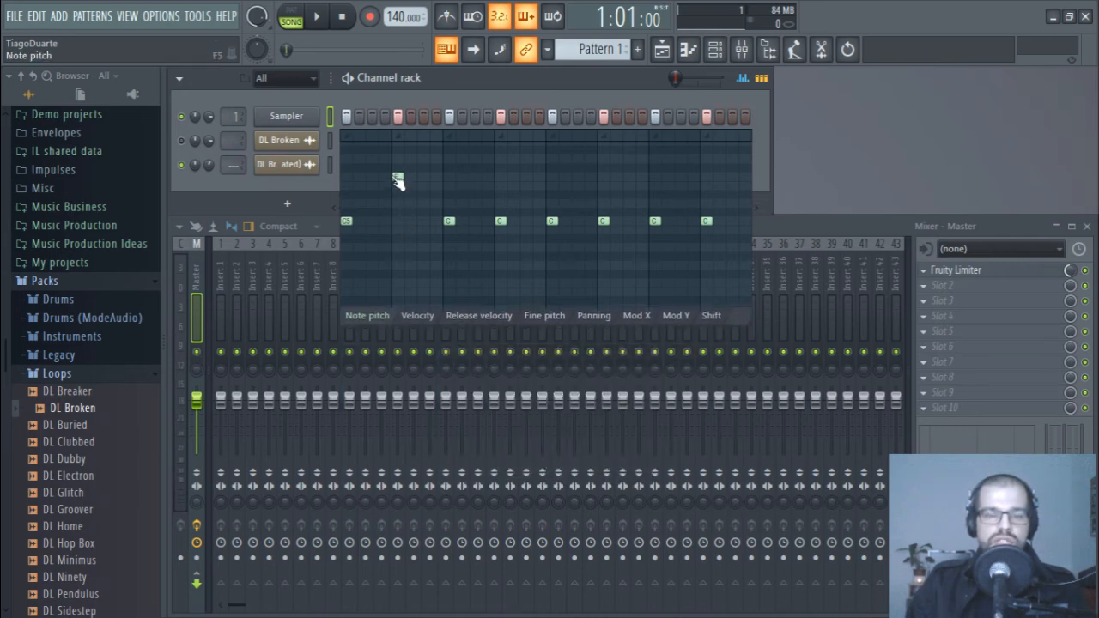
pyautogui.moveTo(449, 220); pyautogui.dragTo(449, 204)
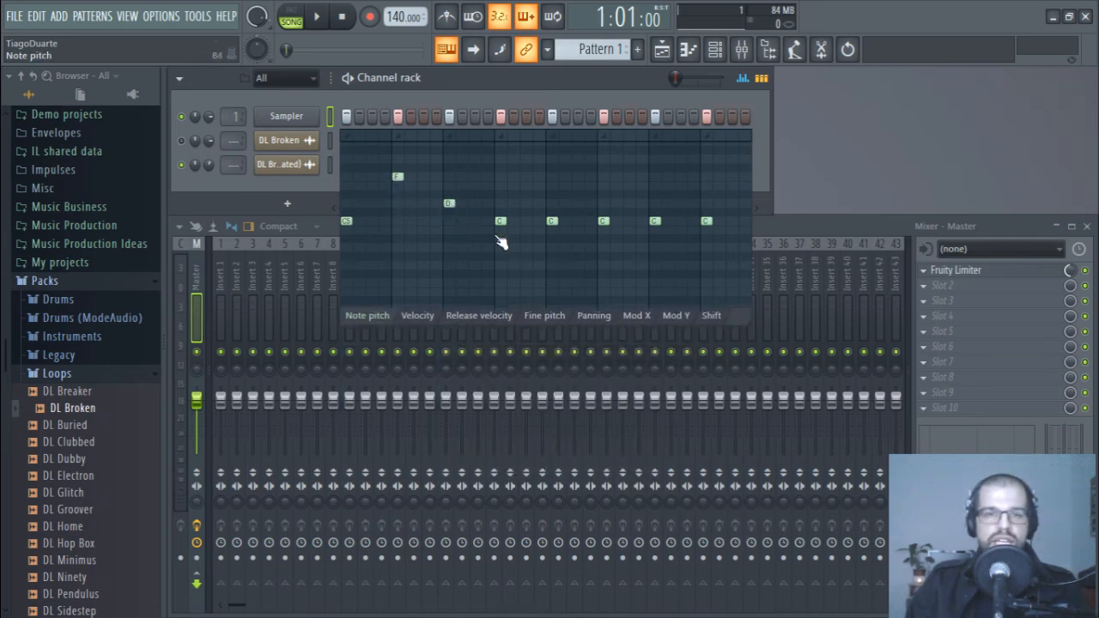
# Step: Review the graph editor's note parameters from Velocity through Shift, and close the graph editor
pyautogui.click(406, 315)
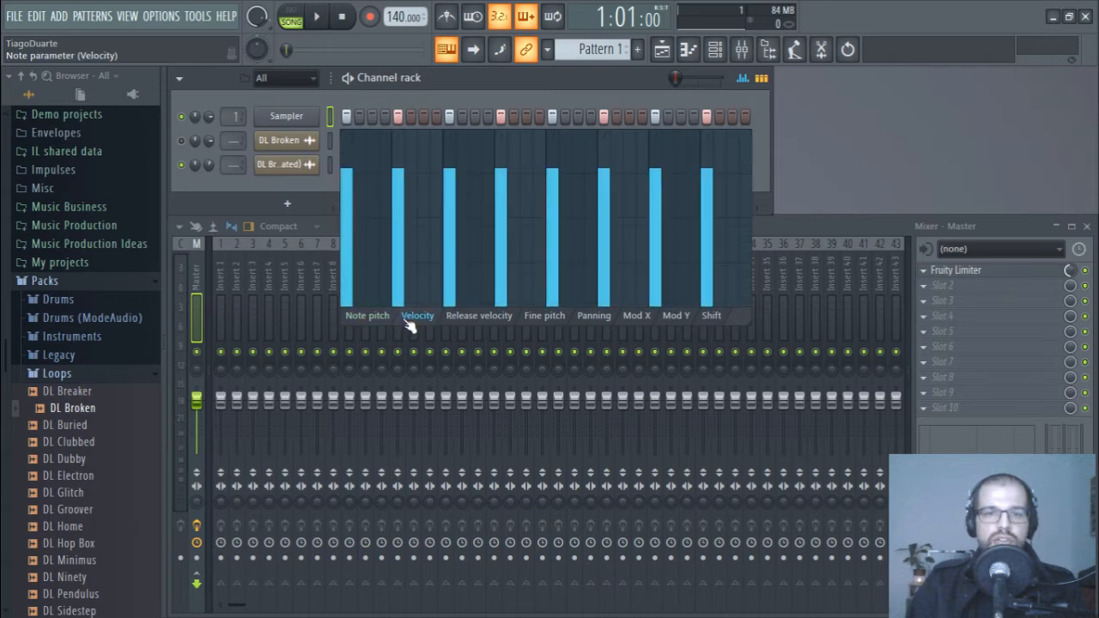
pyautogui.click(475, 323)
pyautogui.click(549, 319)
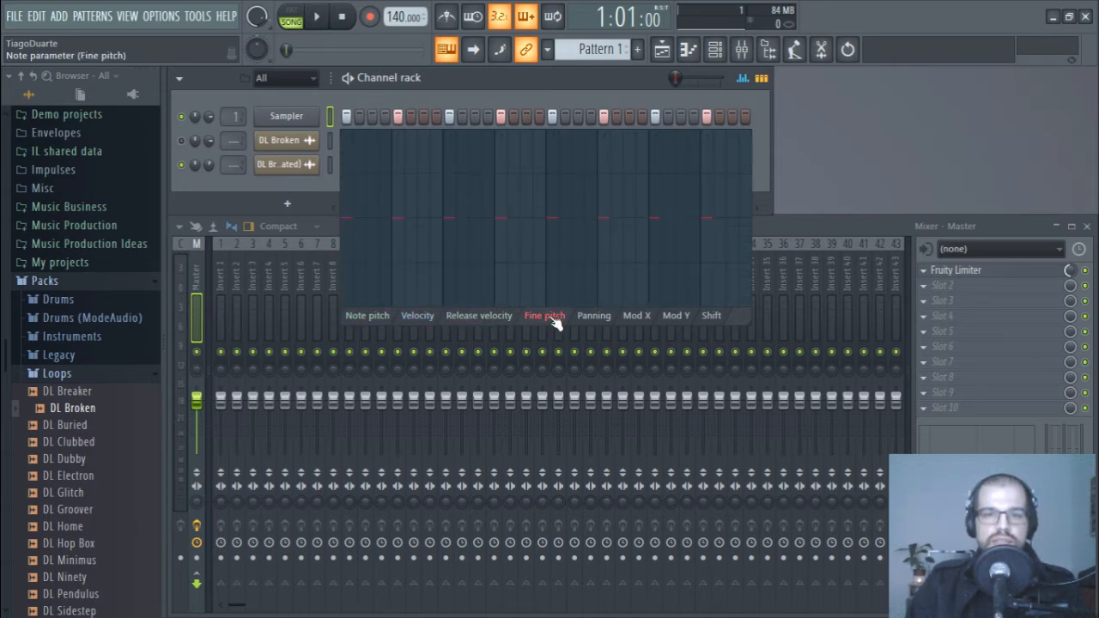
pyautogui.click(594, 319)
pyautogui.click(642, 320)
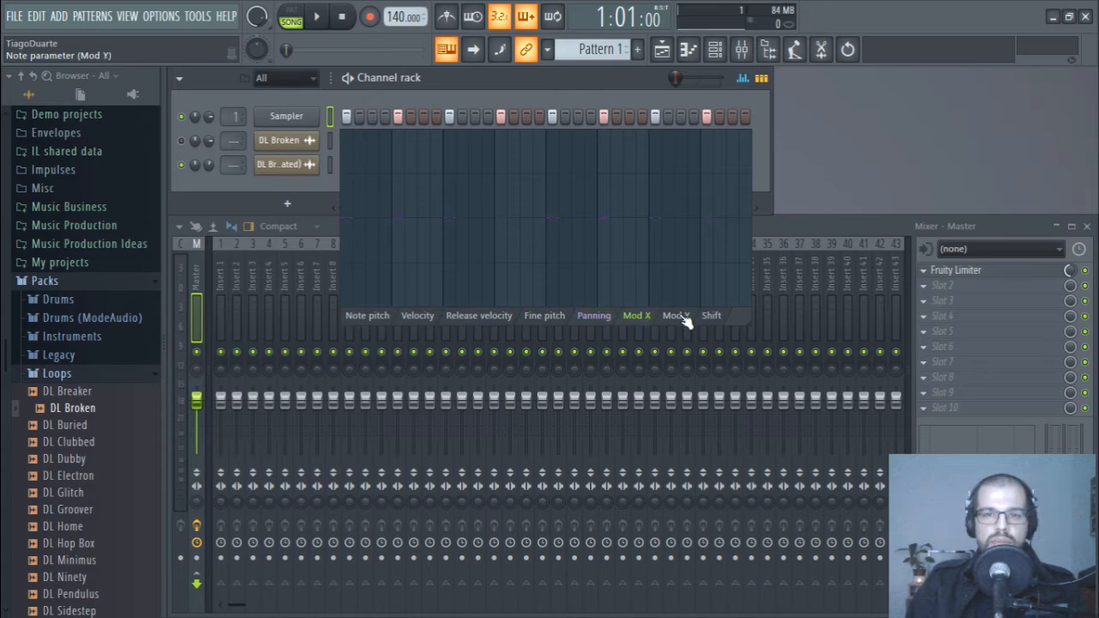
pyautogui.click(717, 317)
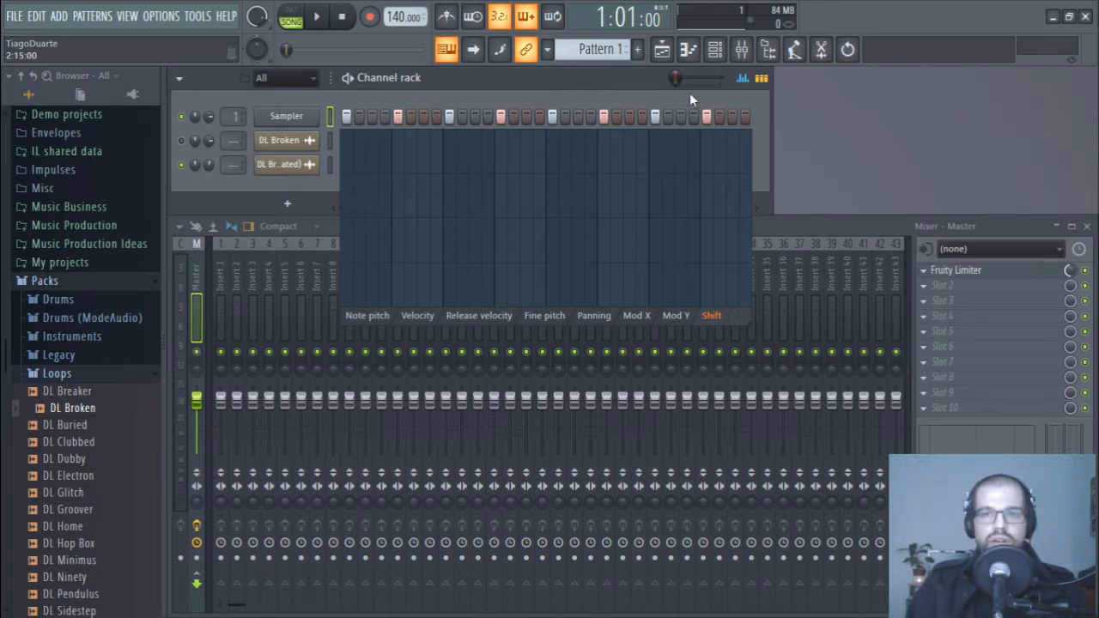
pyautogui.click(742, 78)
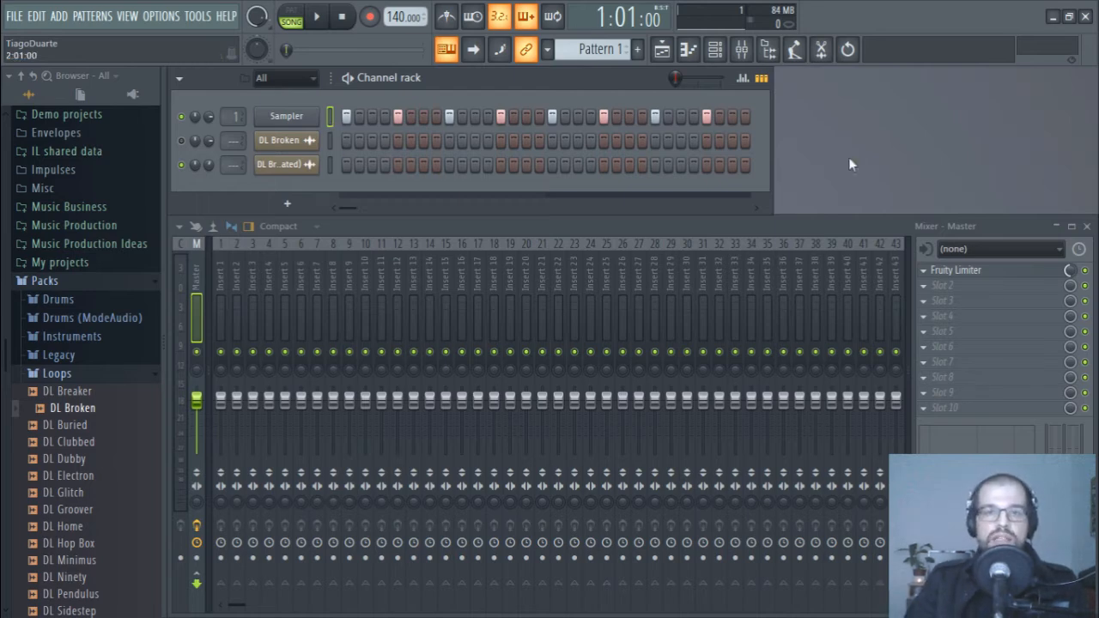
# Step: Open the Playlist and look through its tracks down to Track 500 and back to Track 1
pyautogui.click(661, 49)
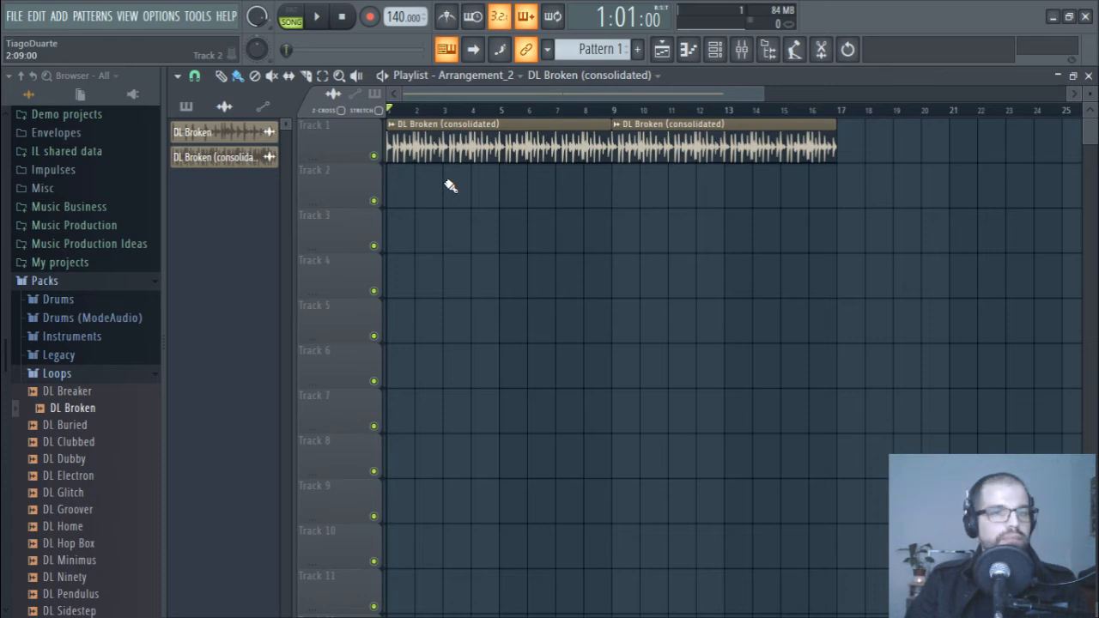
pyautogui.moveTo(1090, 133); pyautogui.dragTo(1090, 601)
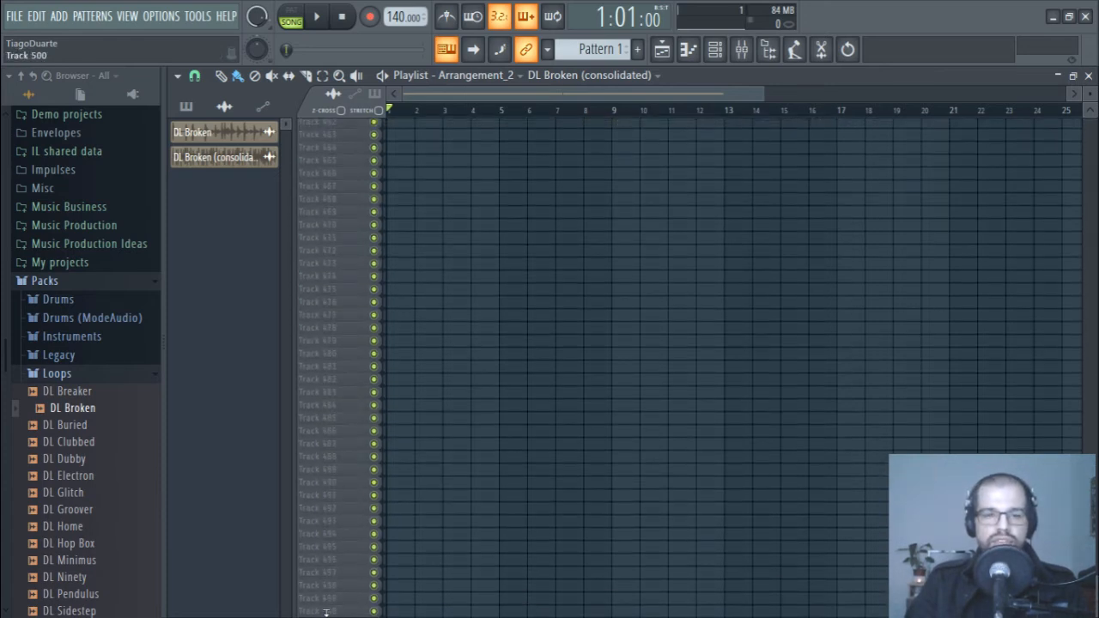
pyautogui.moveTo(1091, 597); pyautogui.dragTo(1090, 129)
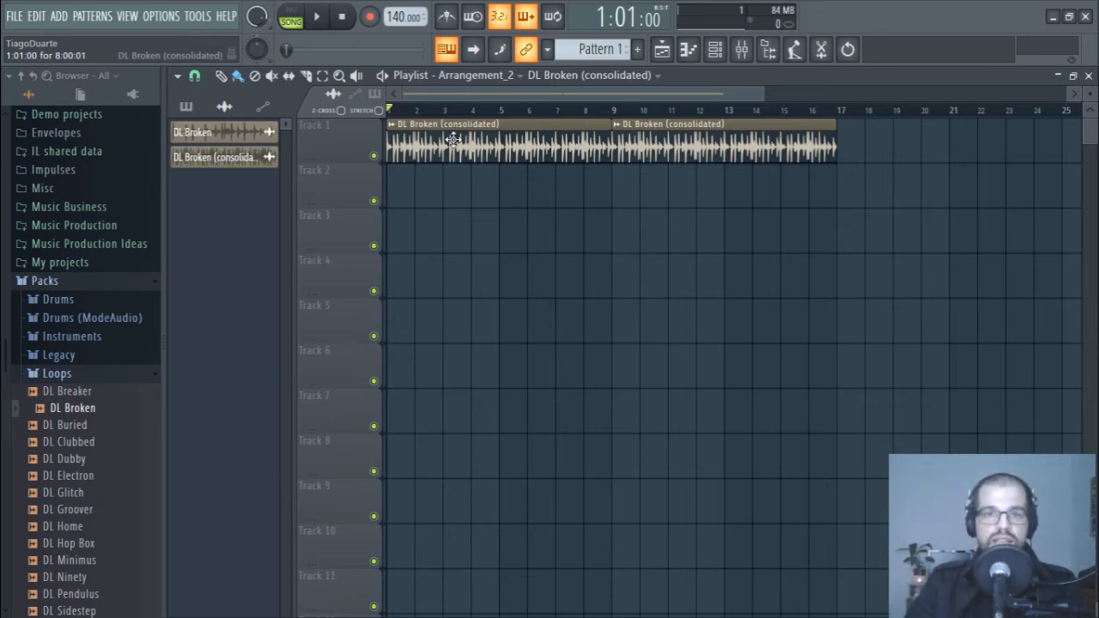
# Step: Move the song position to bar 5 and add a time marker named Intro at the start of the Playlist
pyautogui.click(511, 115)
pyautogui.moveTo(474, 113); pyautogui.dragTo(555, 120)
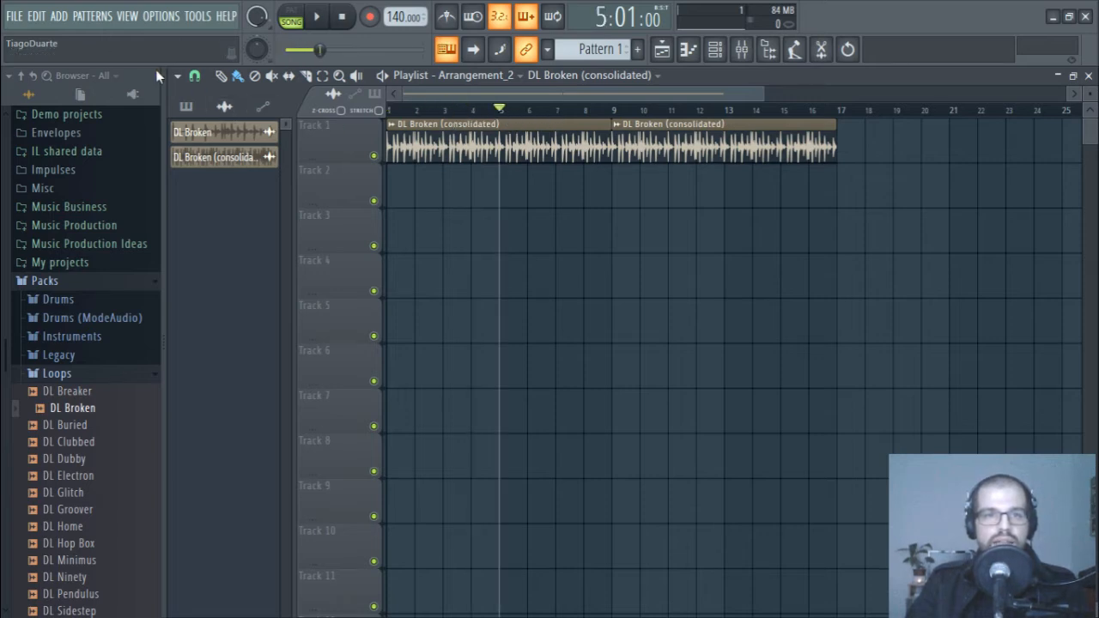
pyautogui.click(177, 75)
pyautogui.moveTo(223, 205)
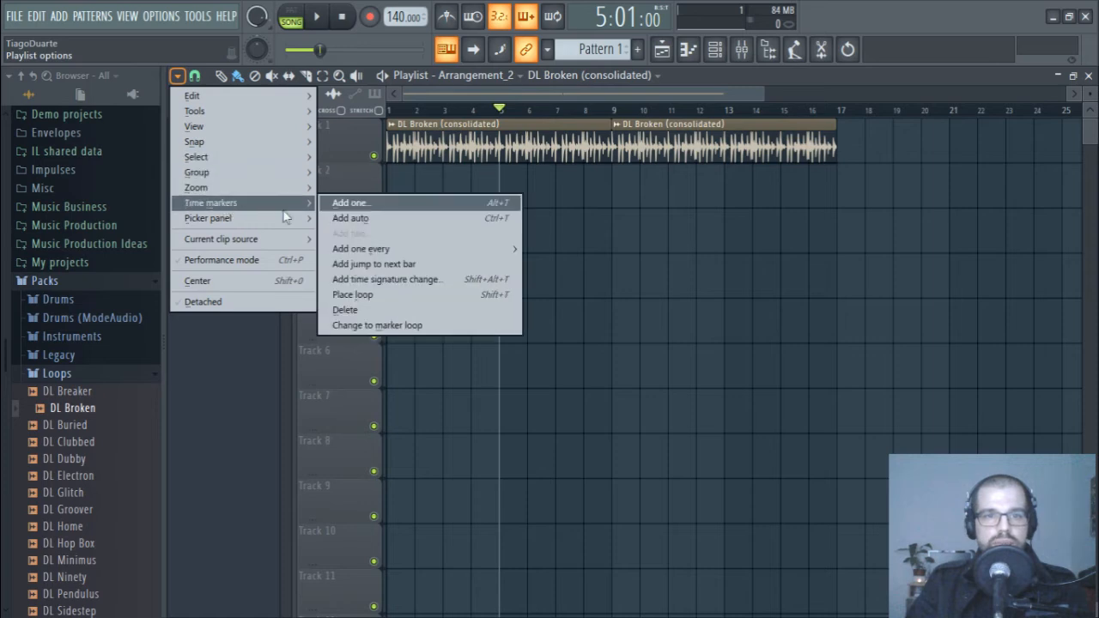
pyautogui.click(382, 208)
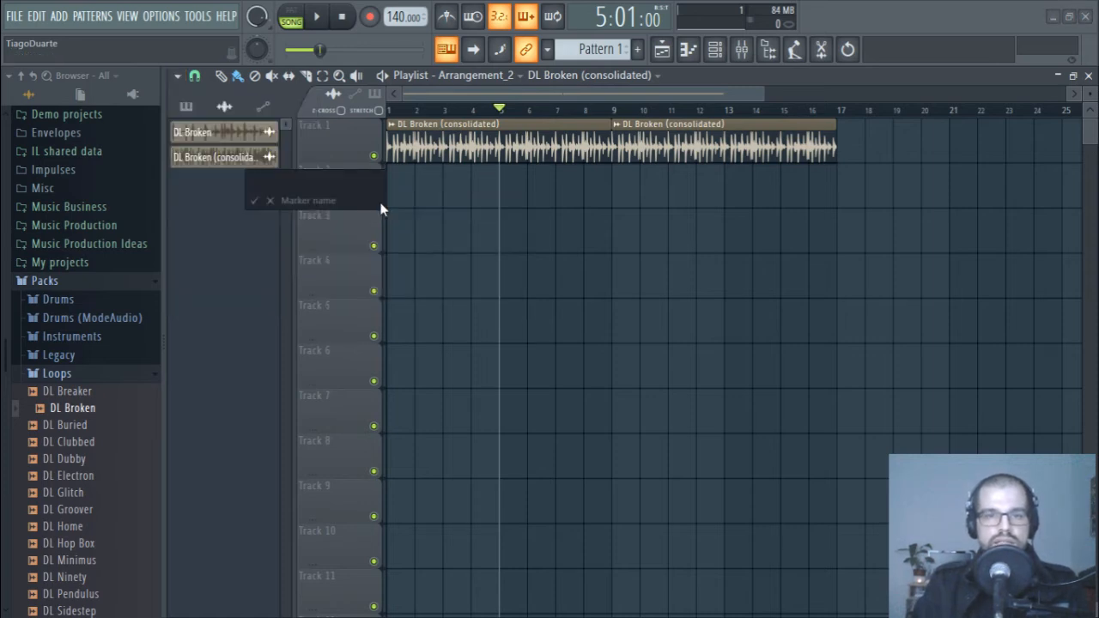
pyautogui.press('Return')
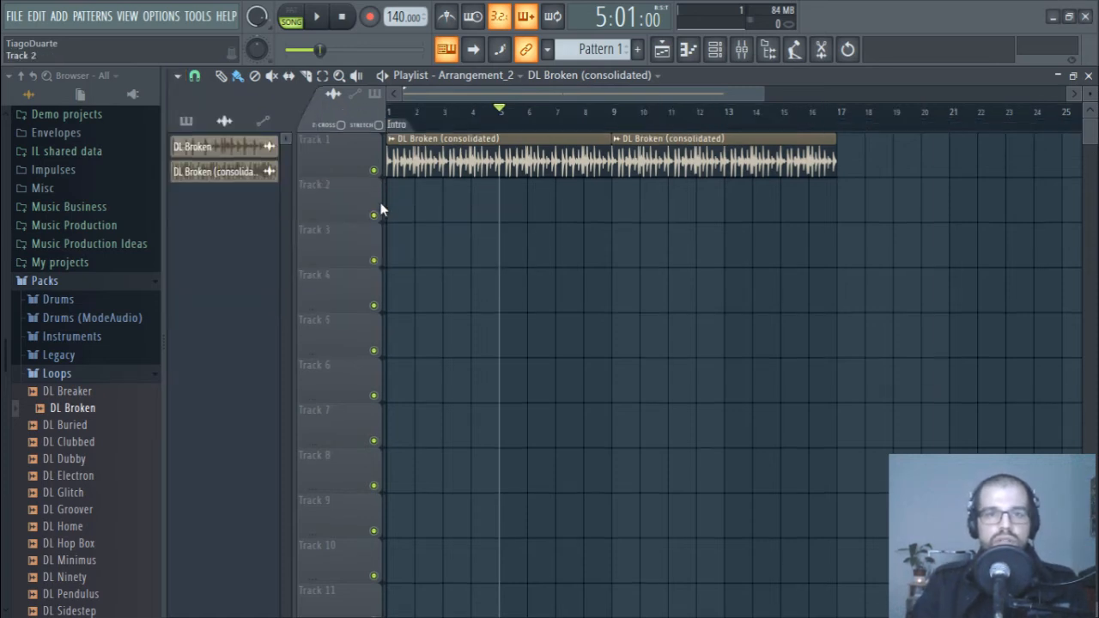
# Step: Move the Intro marker to bar 5 and set its action to Punch in recording
pyautogui.moveTo(423, 126); pyautogui.dragTo(524, 131)
pyautogui.rightClick(513, 130)
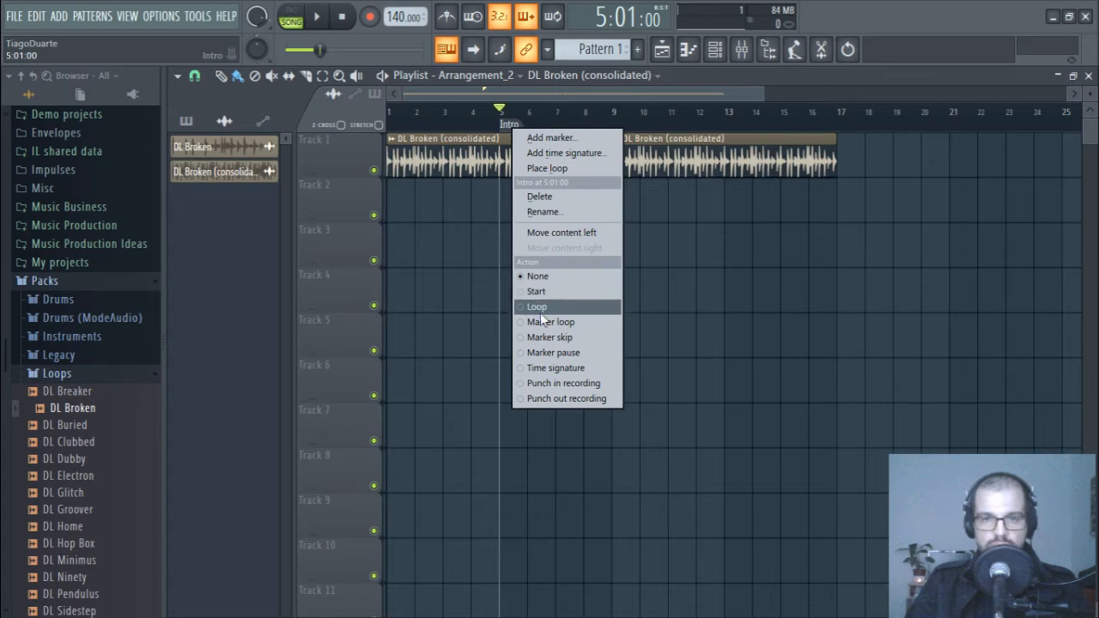
pyautogui.click(563, 383)
# Step: Add a time marker named Outro at bar 9 of the Playlist
pyautogui.rightClick(614, 136)
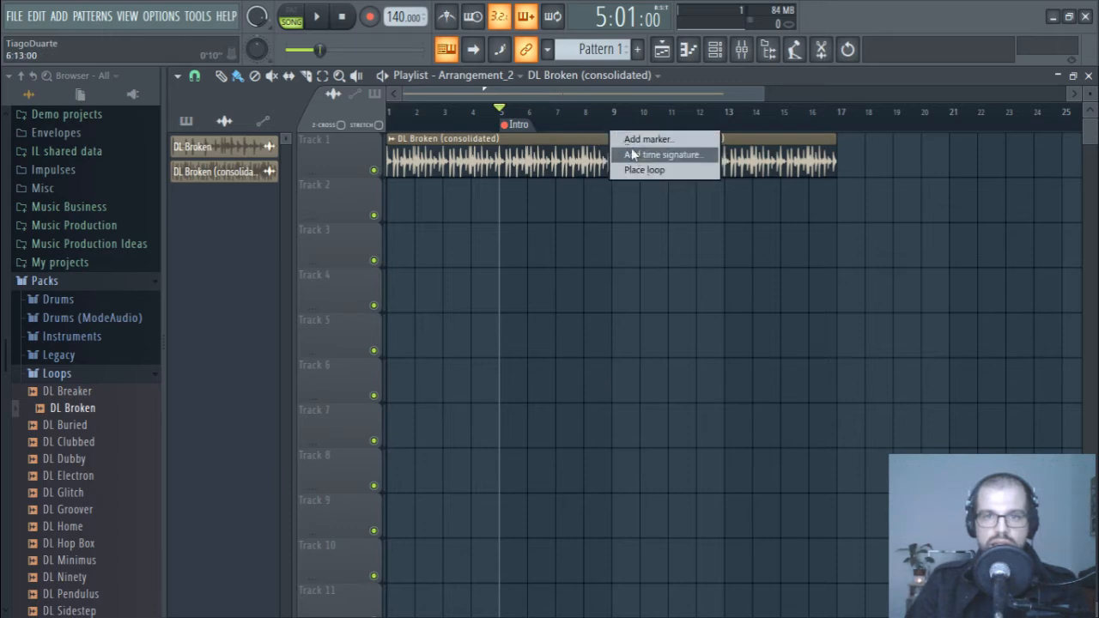
pyautogui.click(631, 150)
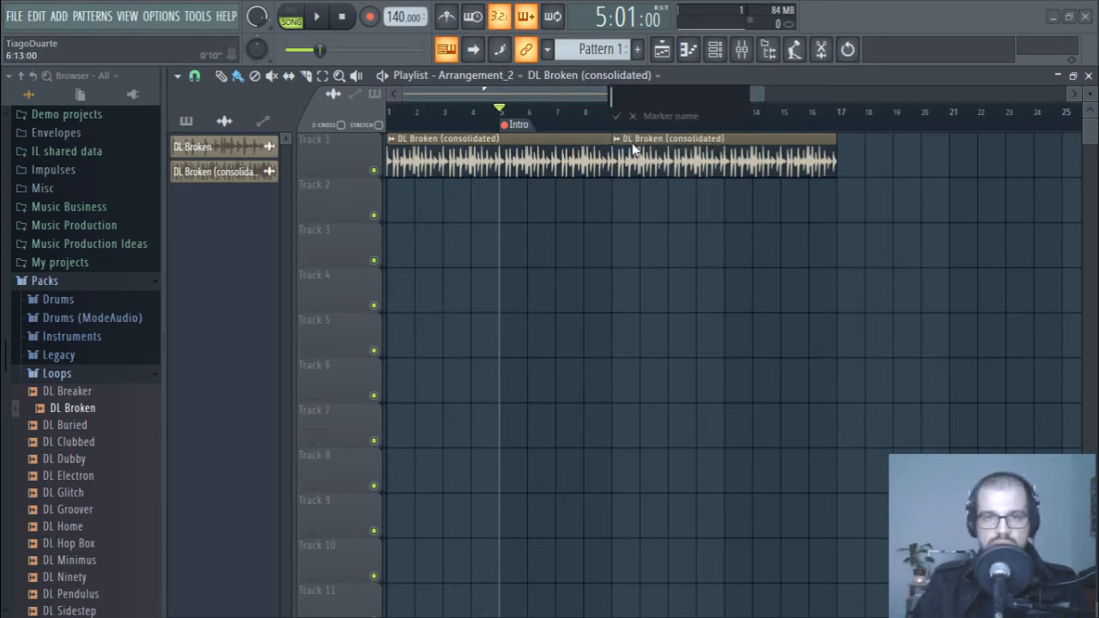
pyautogui.write('Outr')
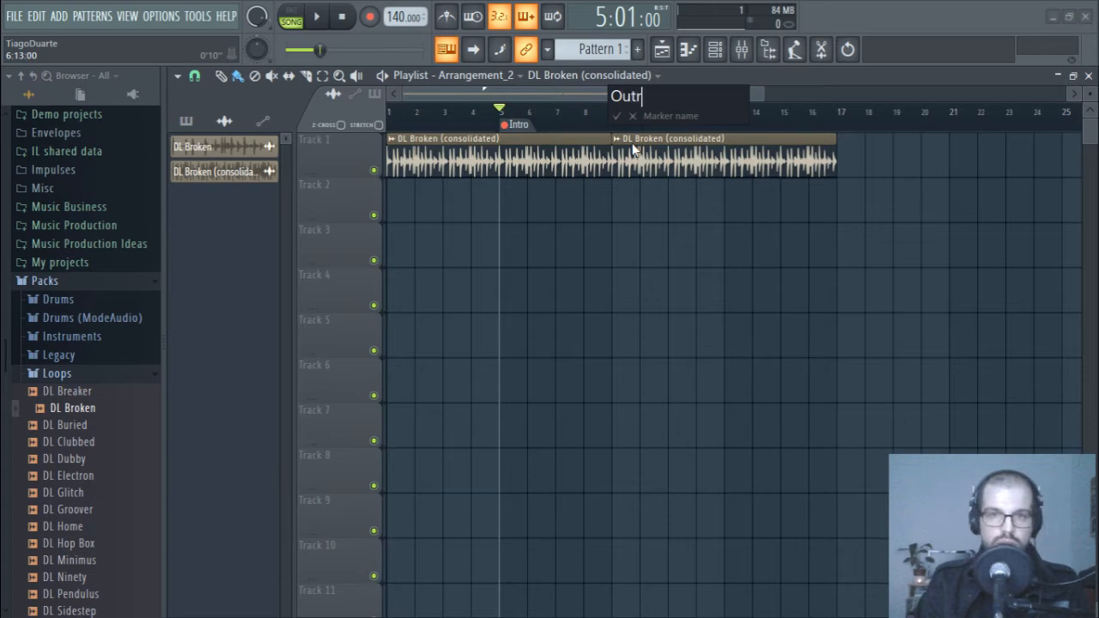
pyautogui.write('o')
pyautogui.press('Return')
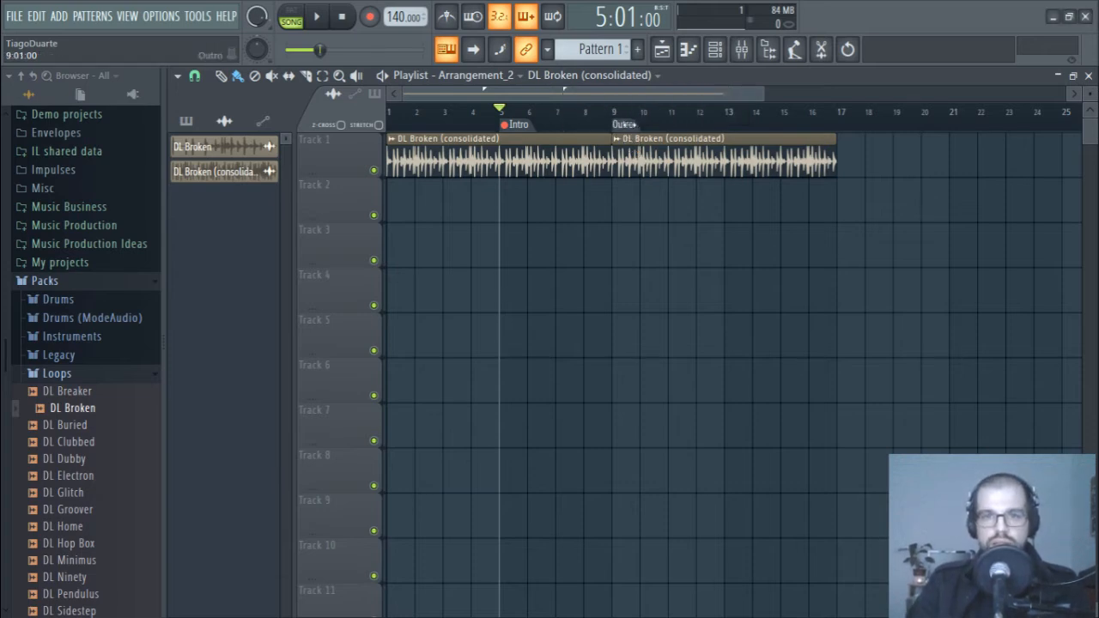
# Step: Set the Outro marker's action to Punch out recording and move the song position to bar 4
pyautogui.rightClick(626, 127)
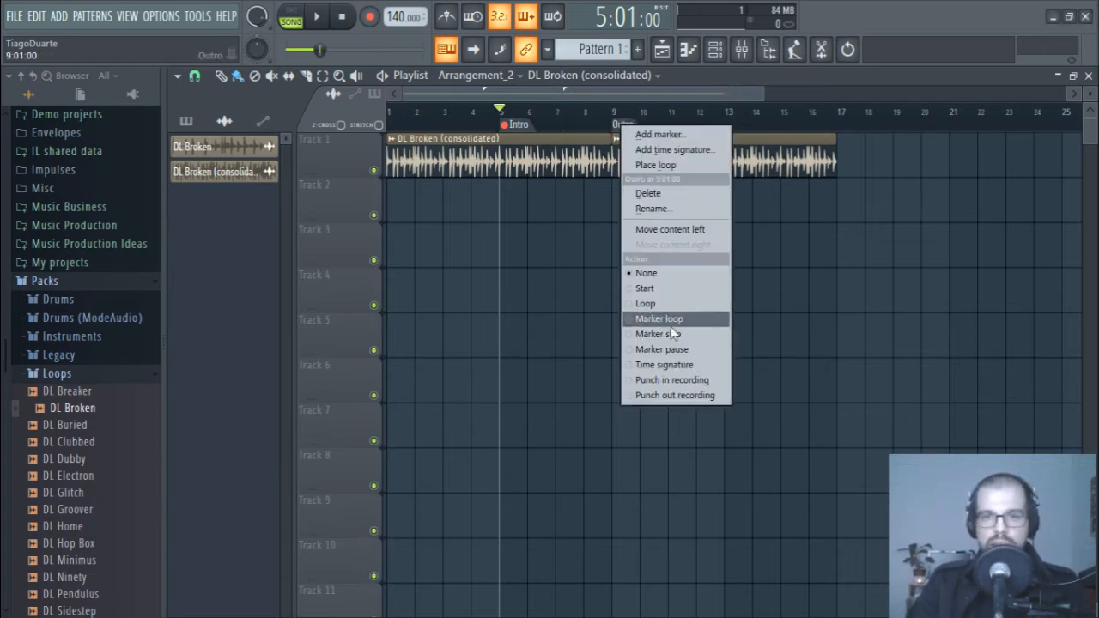
pyautogui.click(675, 395)
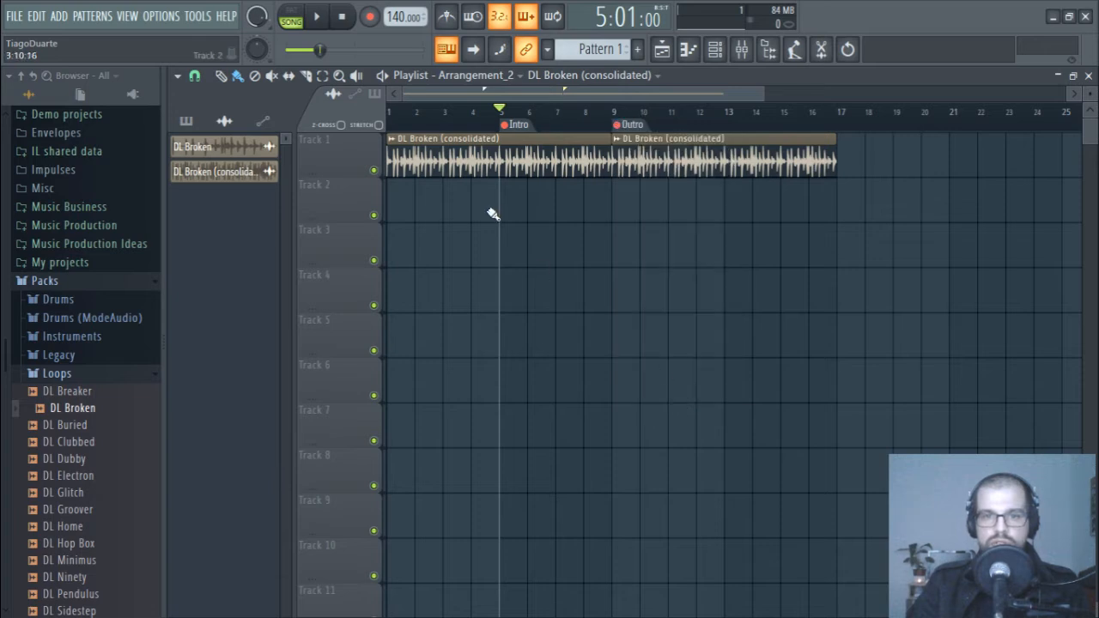
pyautogui.click(464, 116)
pyautogui.click(491, 119)
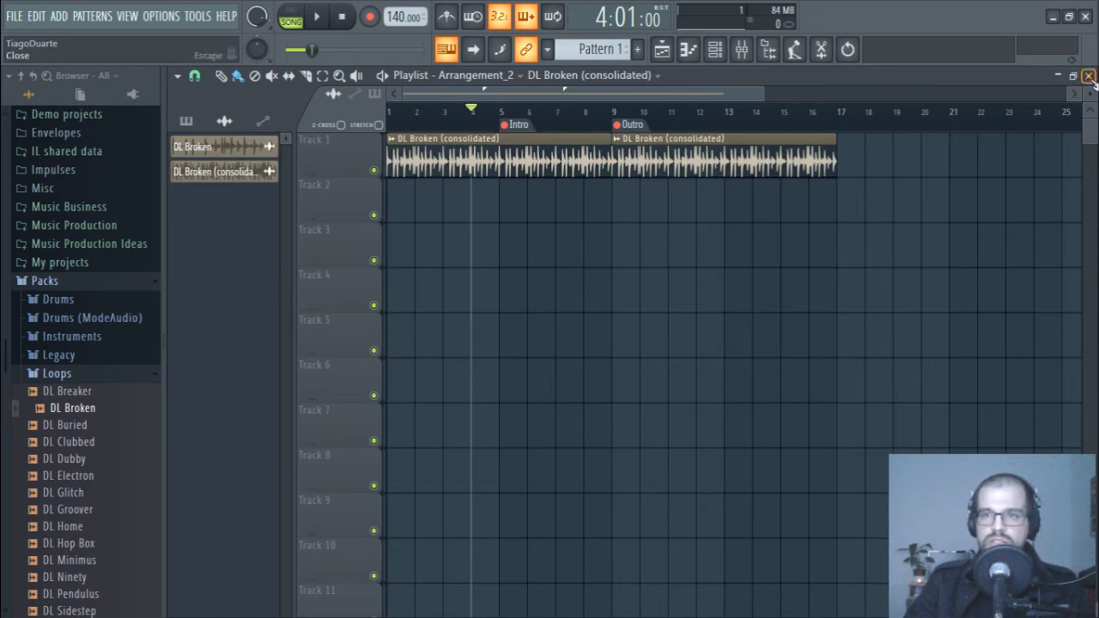
# Step: Set the FL Studio ASIO input device to Line (AudioBox USB Audio) in the audio settings and close the settings
pyautogui.click(162, 16)
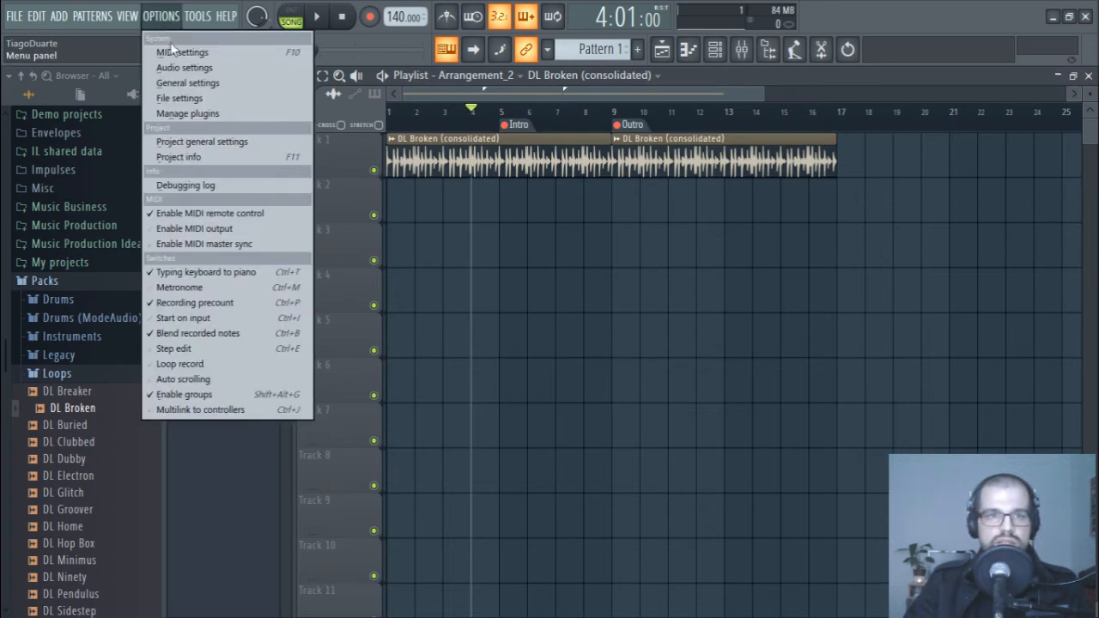
pyautogui.click(183, 68)
pyautogui.click(383, 222)
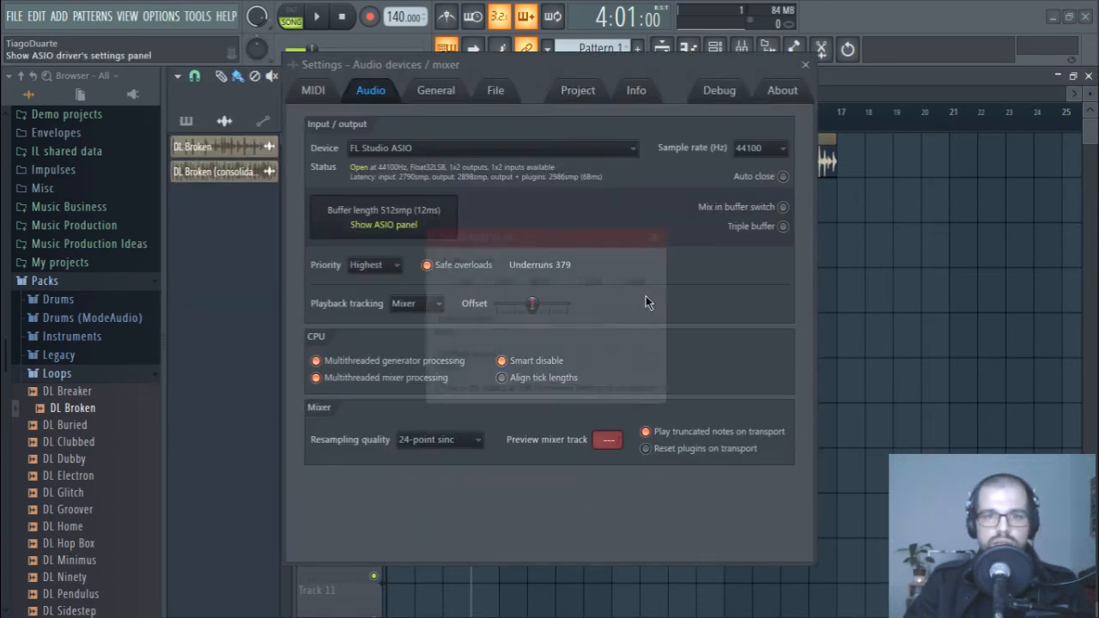
pyautogui.click(481, 319)
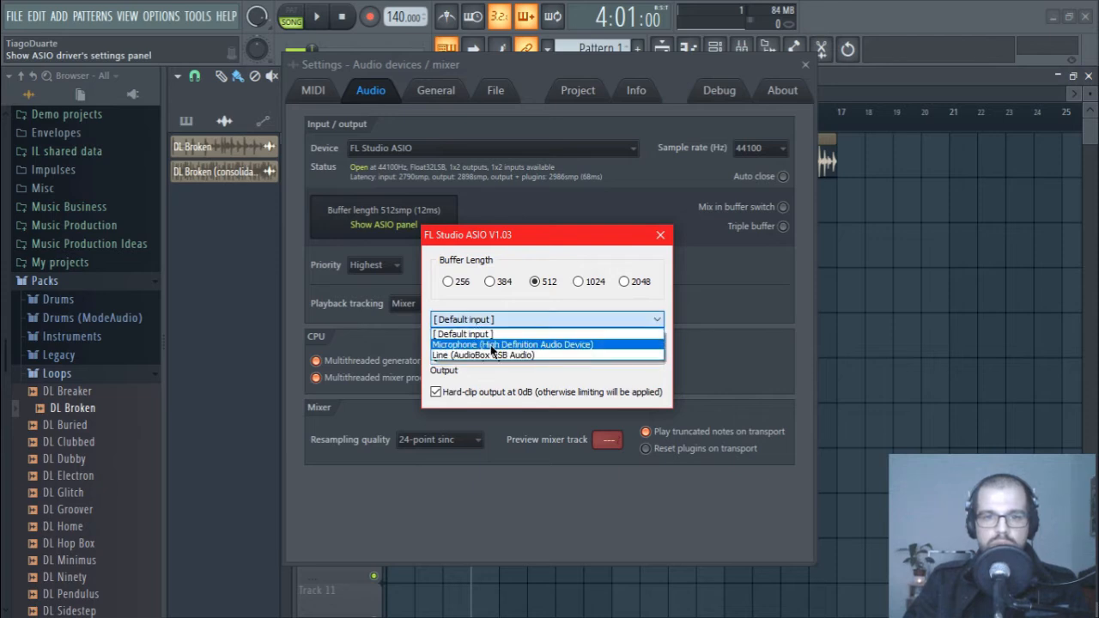
pyautogui.click(457, 355)
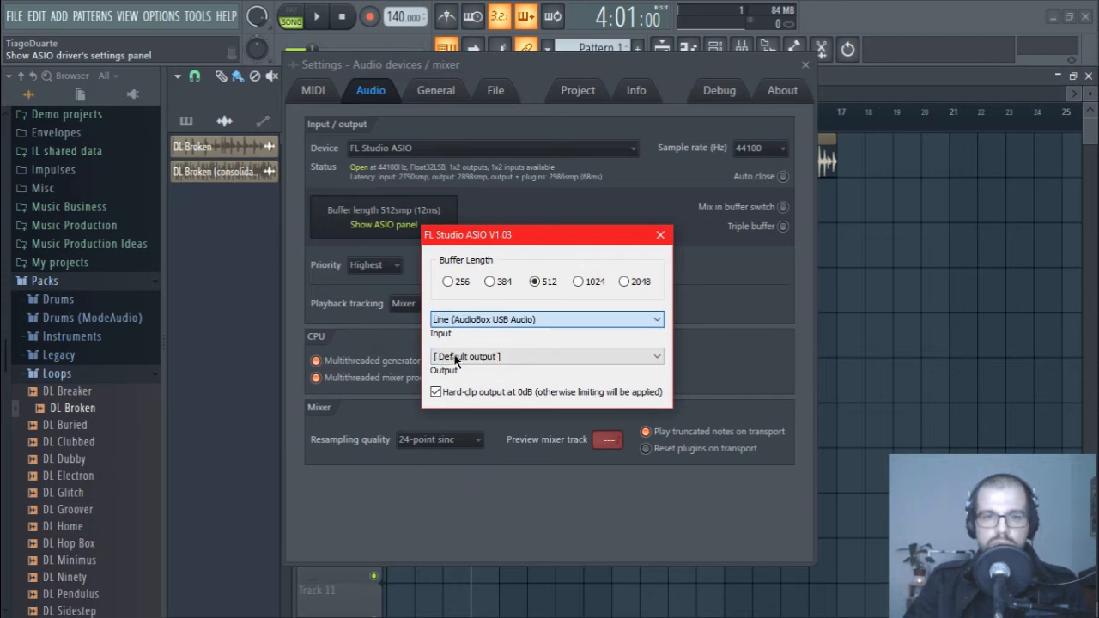
pyautogui.click(659, 234)
pyautogui.click(805, 65)
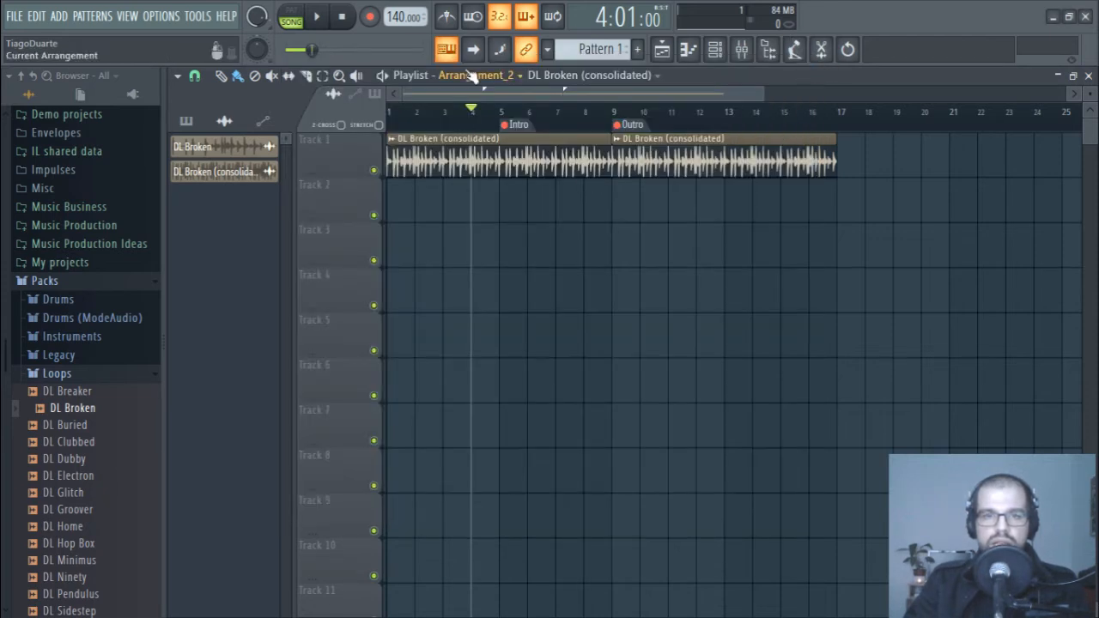
# Step: Set the input of Mixer track Insert 2 to mono In 1, arm it for recording and close the Mixer
pyautogui.click(742, 49)
pyautogui.click(238, 271)
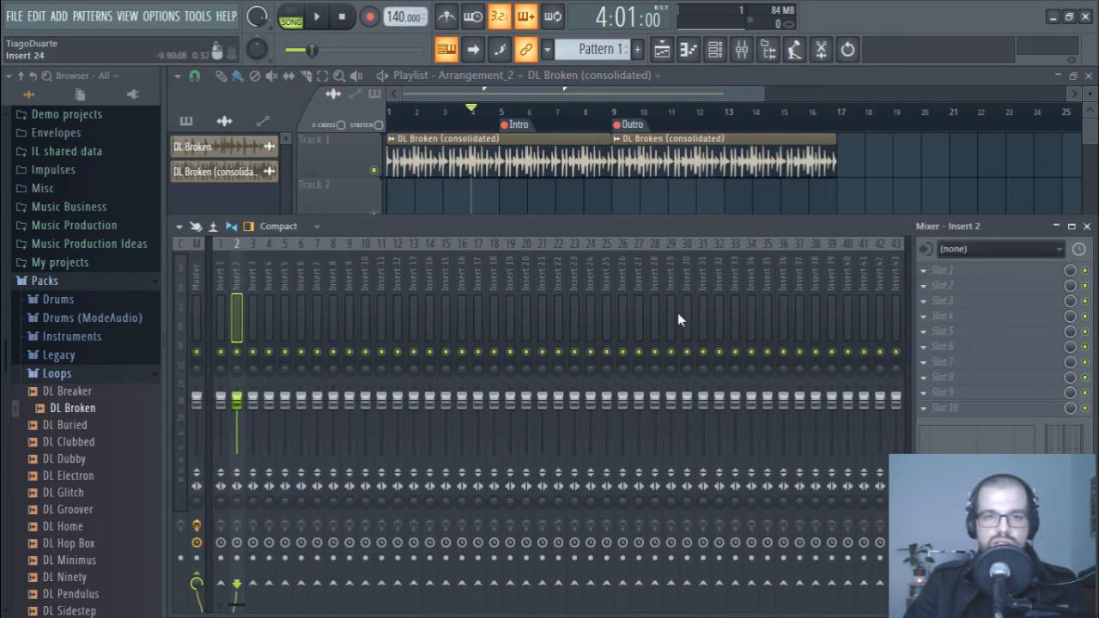
pyautogui.click(1003, 248)
pyautogui.click(967, 311)
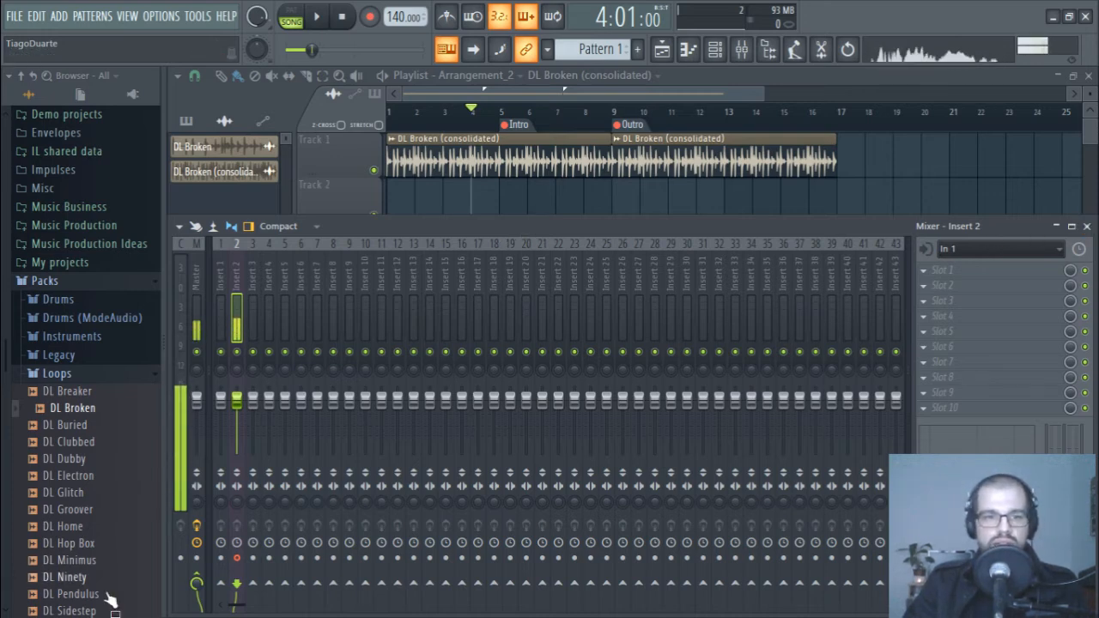
pyautogui.click(238, 560)
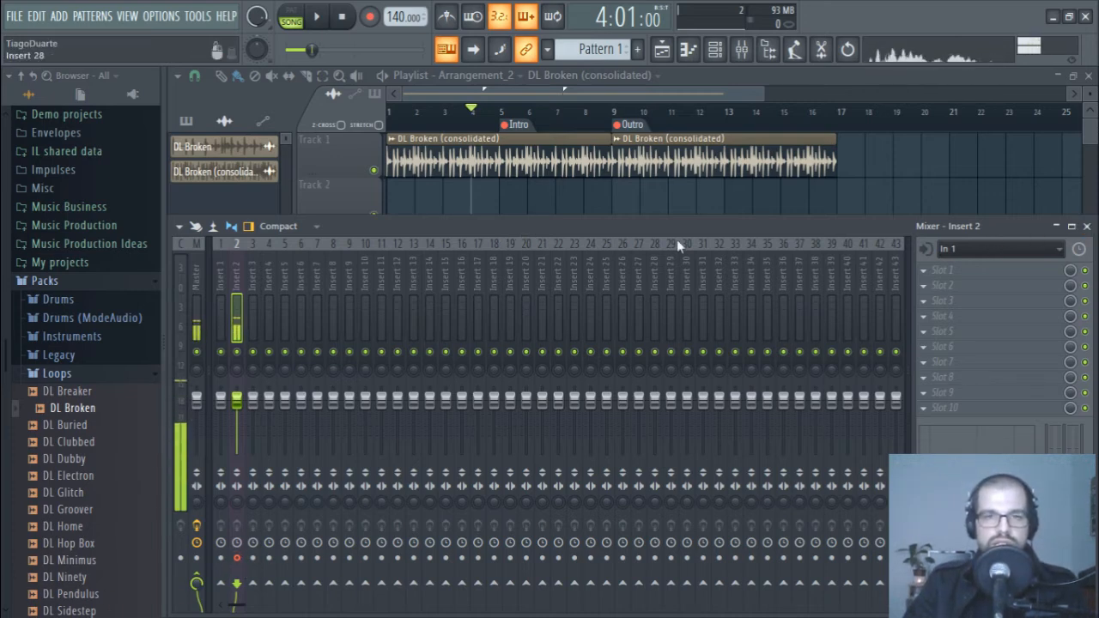
pyautogui.click(1086, 226)
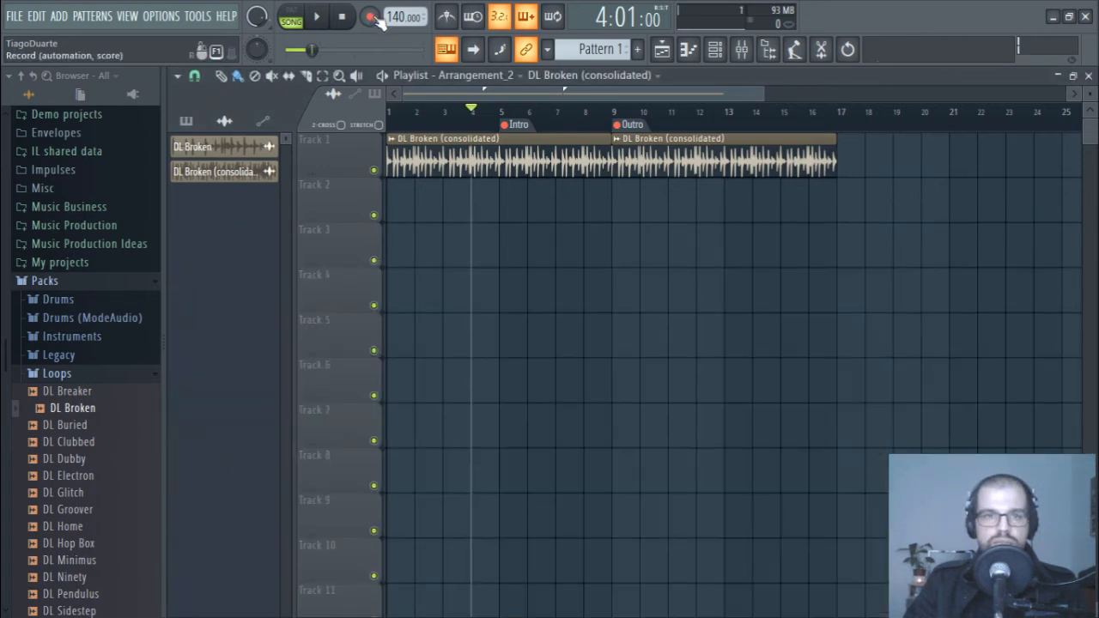
# Step: Record audio into the Playlist as an audio clip from bar 4 until just past the Outro marker
pyautogui.click(371, 17)
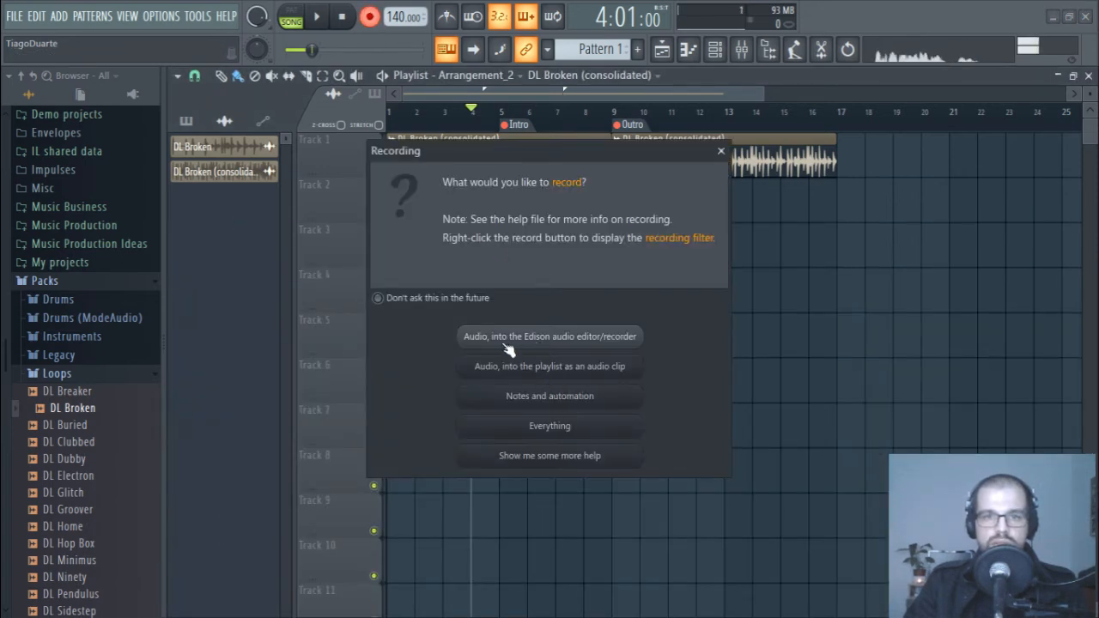
pyautogui.click(601, 373)
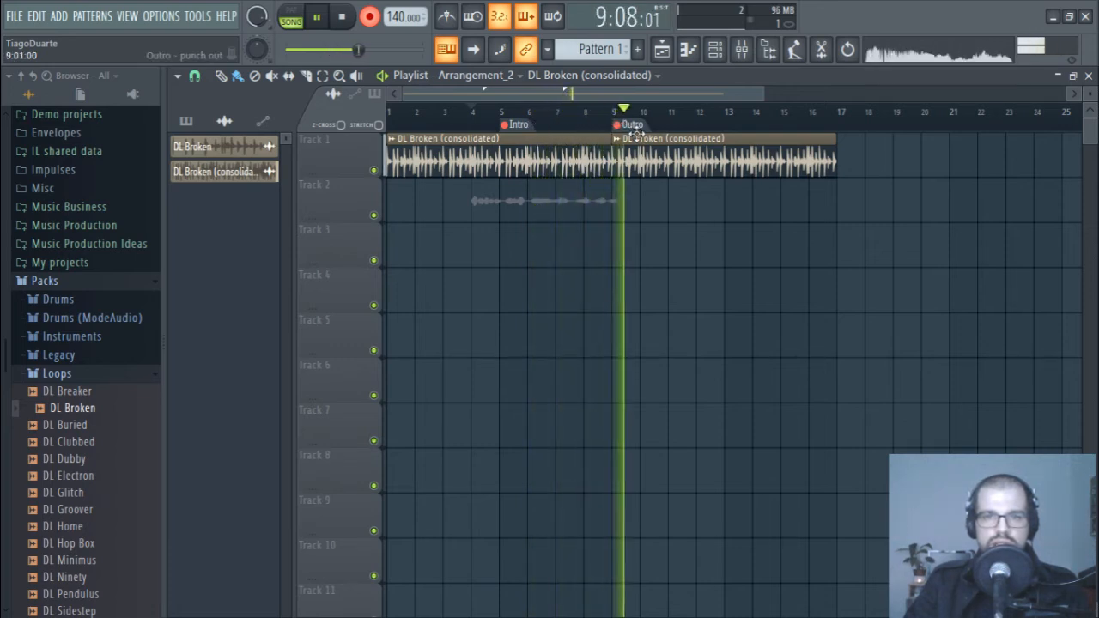
pyautogui.press('space')
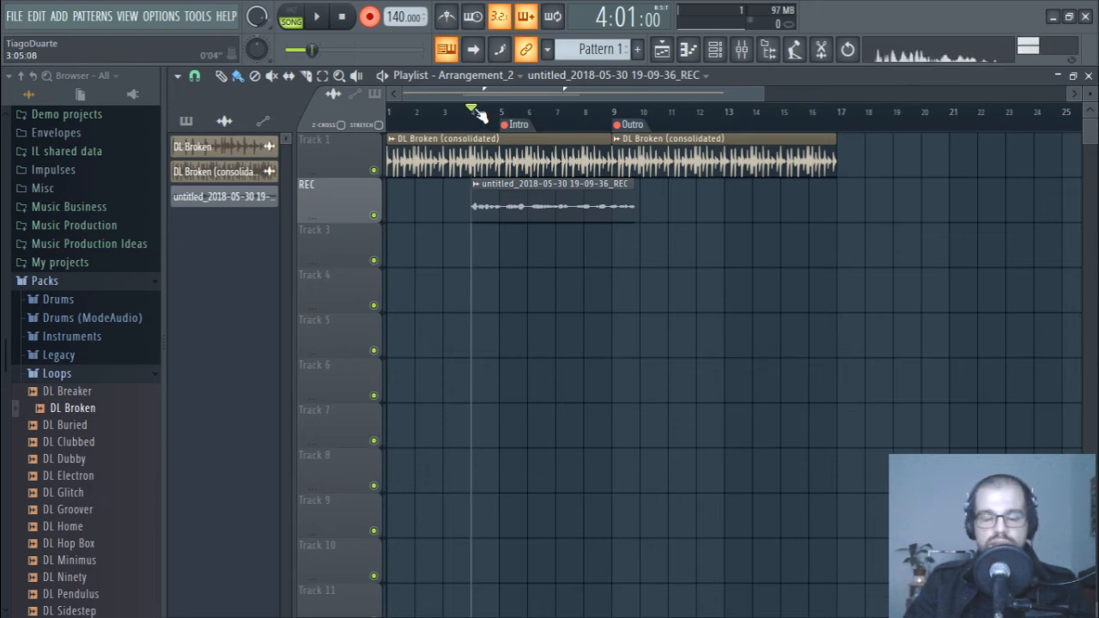
# Step: Move the song position to bar 3 and set the REC Mixer track's input to (none)
pyautogui.moveTo(471, 109); pyautogui.dragTo(443, 108)
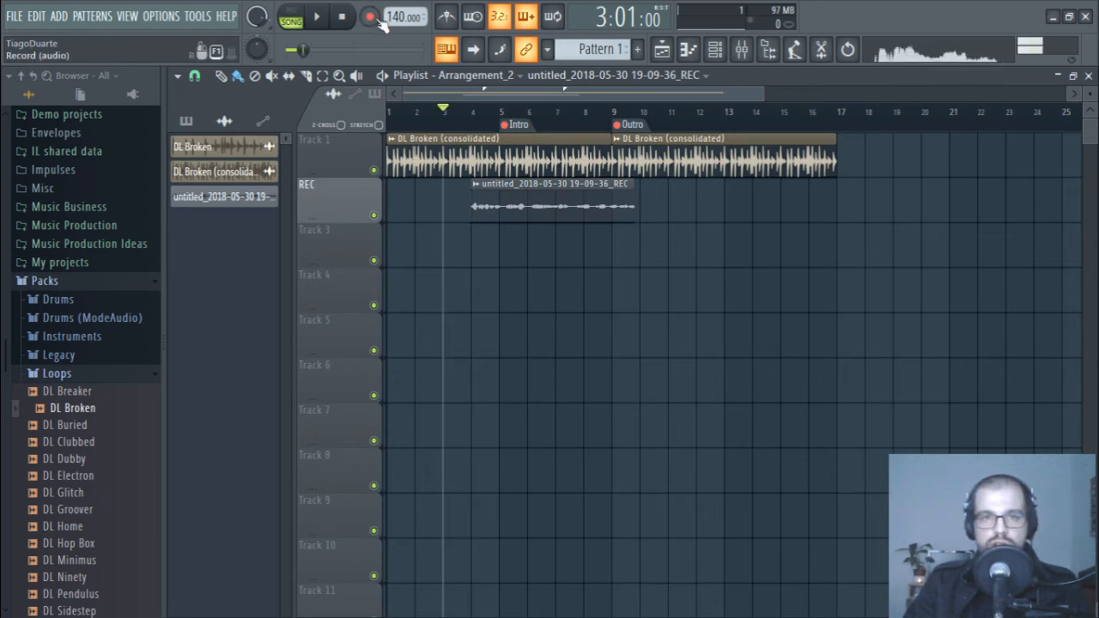
pyautogui.click(741, 49)
pyautogui.click(976, 250)
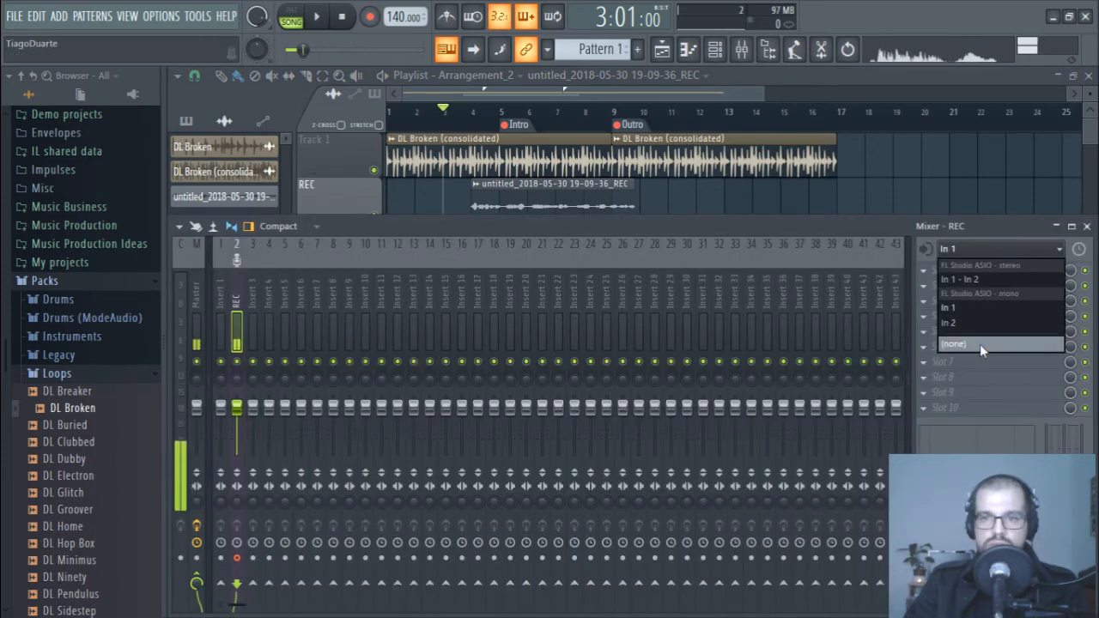
pyautogui.click(980, 344)
pyautogui.click(1087, 226)
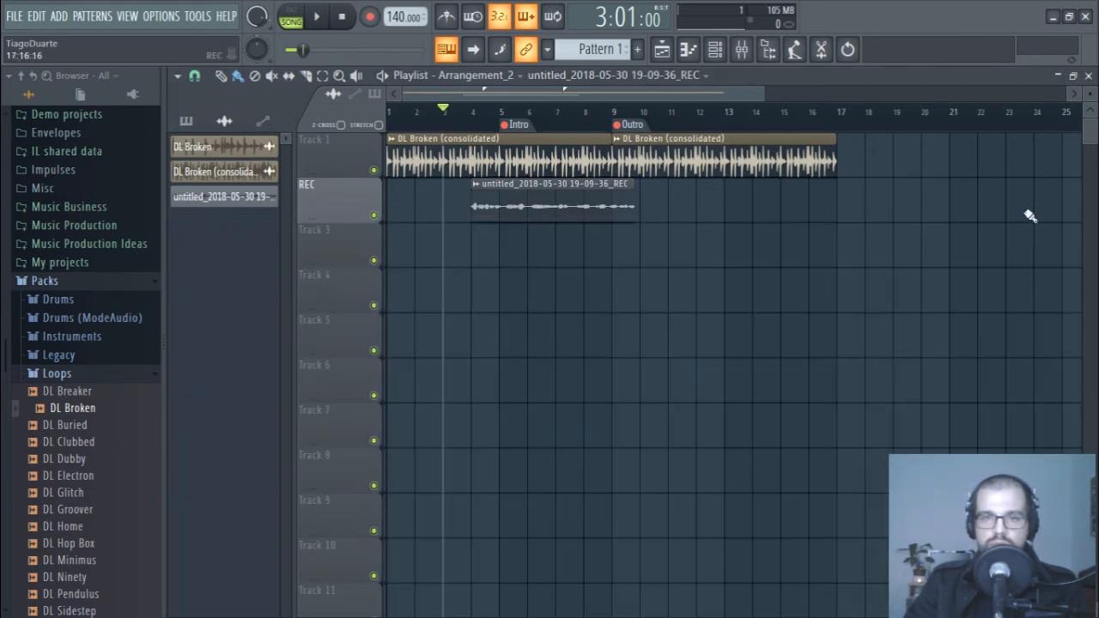
# Step: Select the Playlist time range from bar 4 to bar 7, place the song position at bar 5 and clear the selection
pyautogui.click(474, 112)
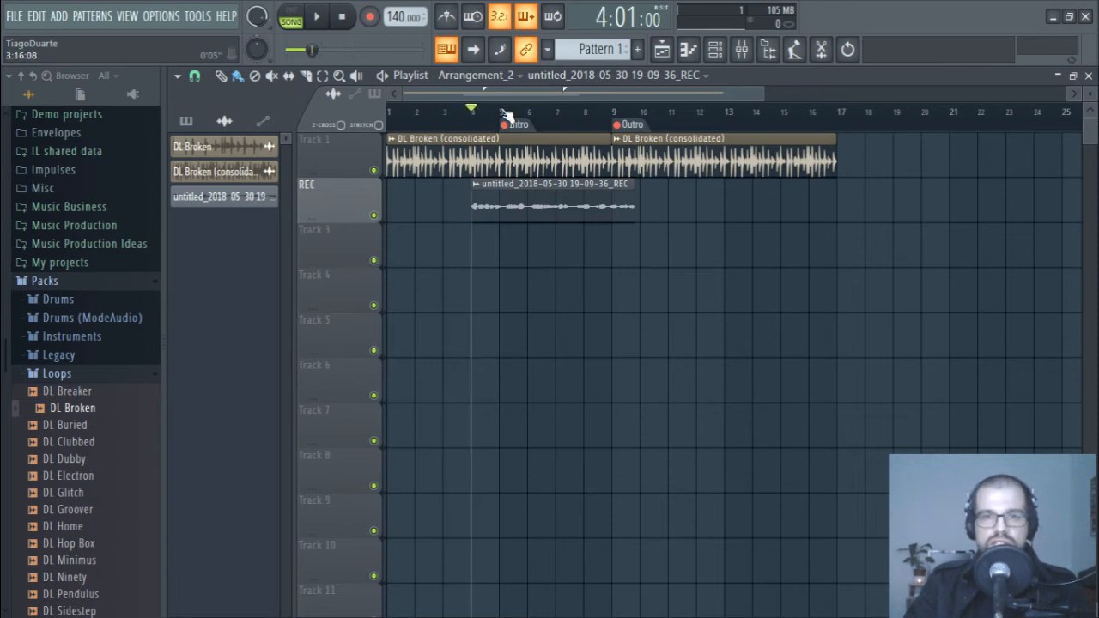
pyautogui.moveTo(506, 115); pyautogui.dragTo(618, 117)
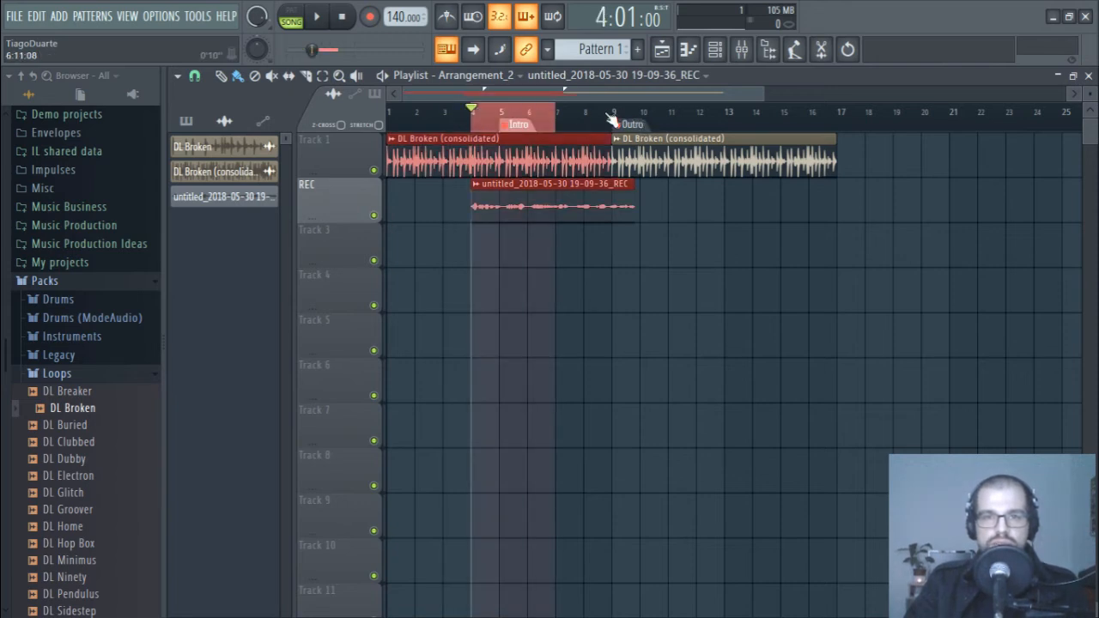
pyautogui.moveTo(548, 117); pyautogui.dragTo(508, 111)
pyautogui.keyDown('ctrl'); pyautogui.click(628, 117); pyautogui.keyUp('ctrl')
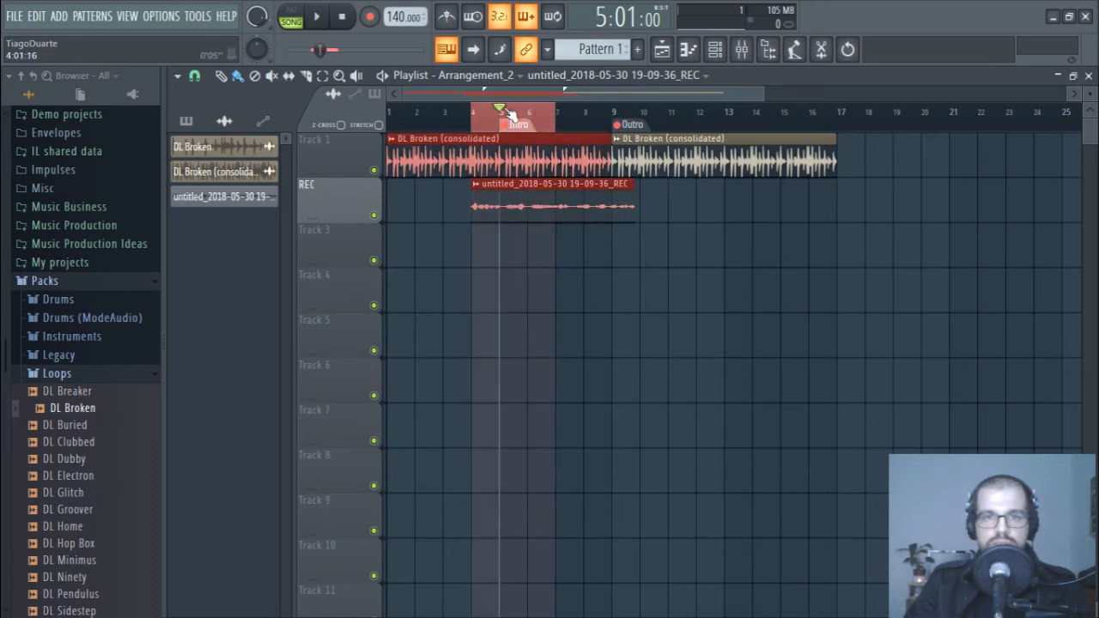
pyautogui.keyDown('ctrl'); pyautogui.click(583, 118); pyautogui.keyUp('ctrl')
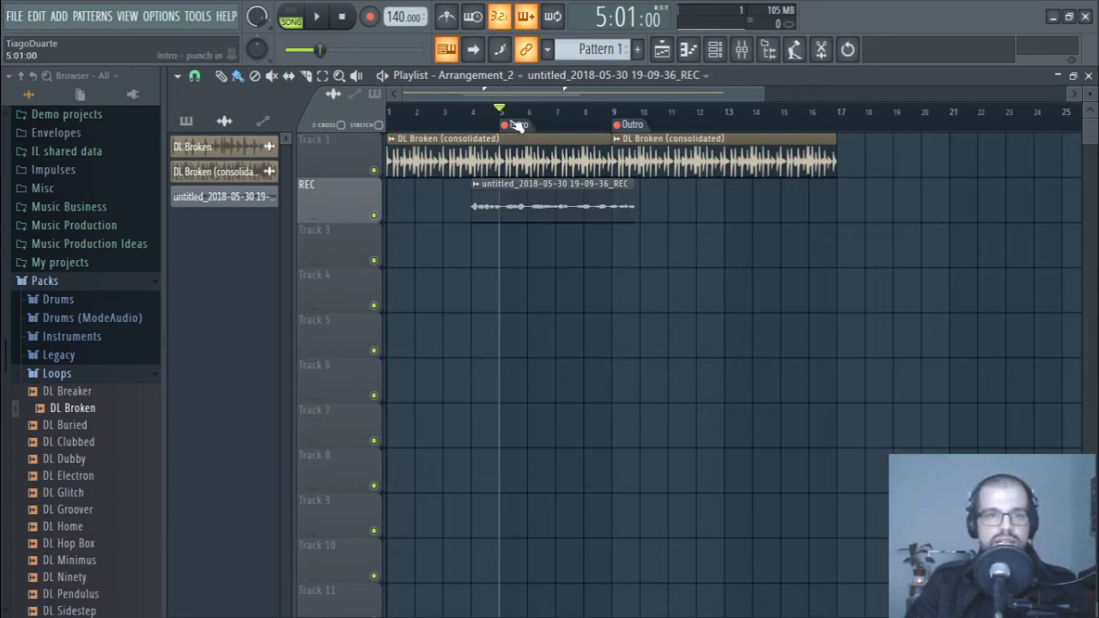
pyautogui.click(14, 15)
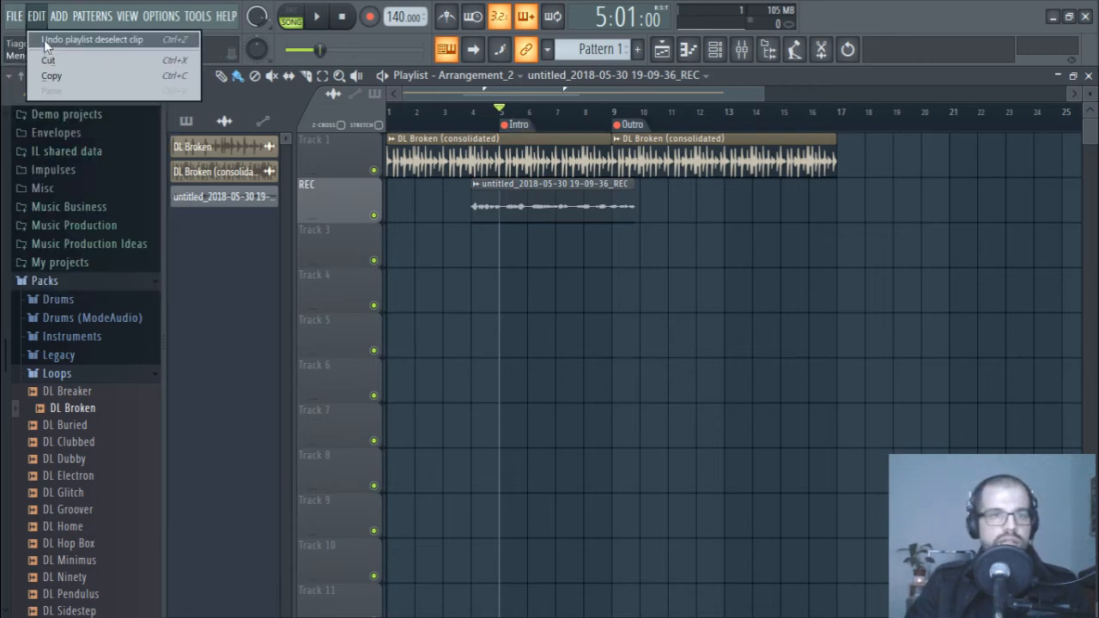
pyautogui.click(470, 315)
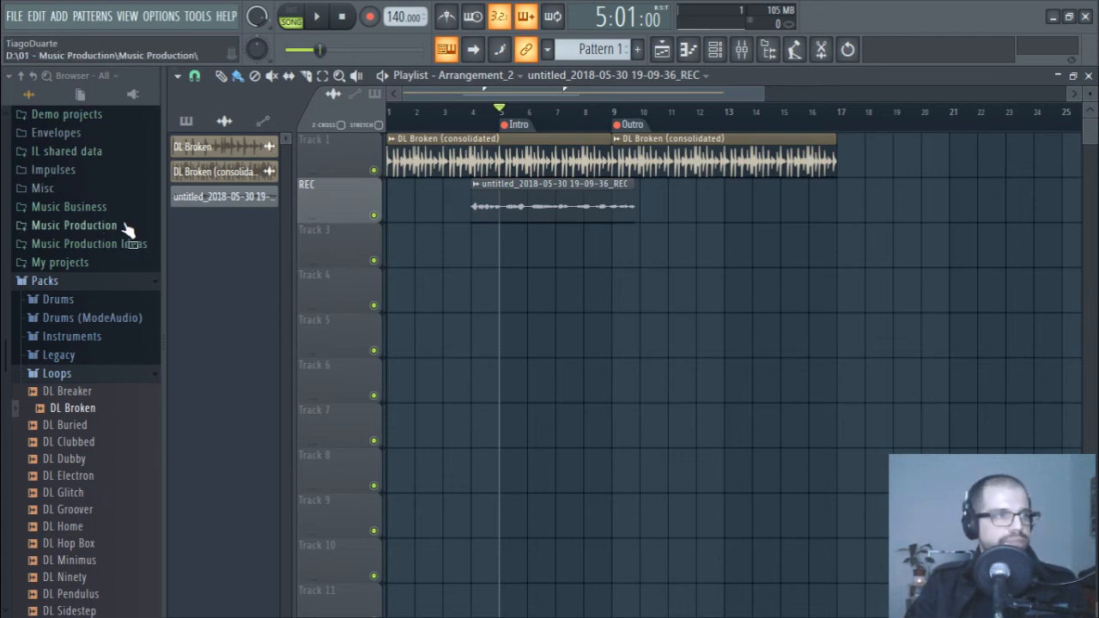
# Step: Close the Playlist, load Fruity Compressor into slot 1 of the REC Mixer track and place its window above the Mixer
pyautogui.click(1088, 75)
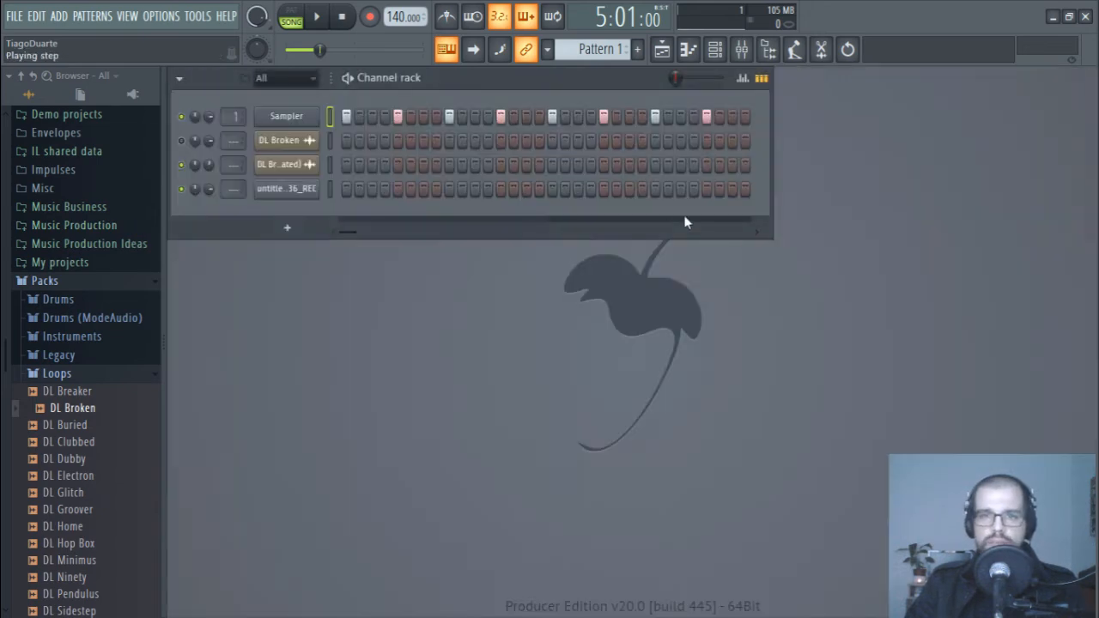
pyautogui.click(732, 51)
pyautogui.click(741, 49)
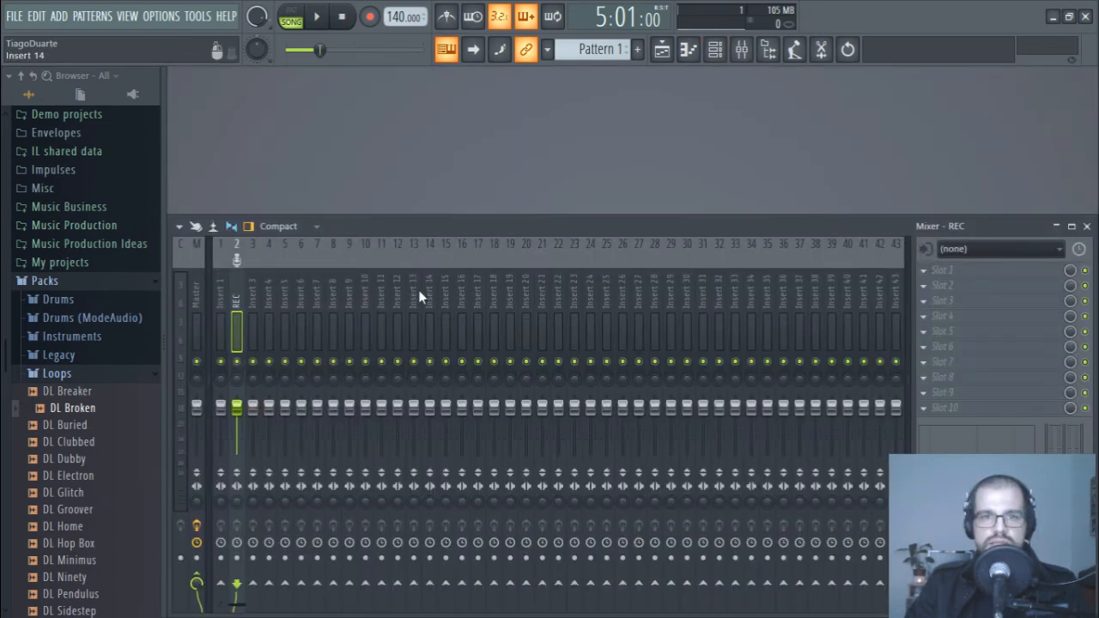
pyautogui.click(941, 270)
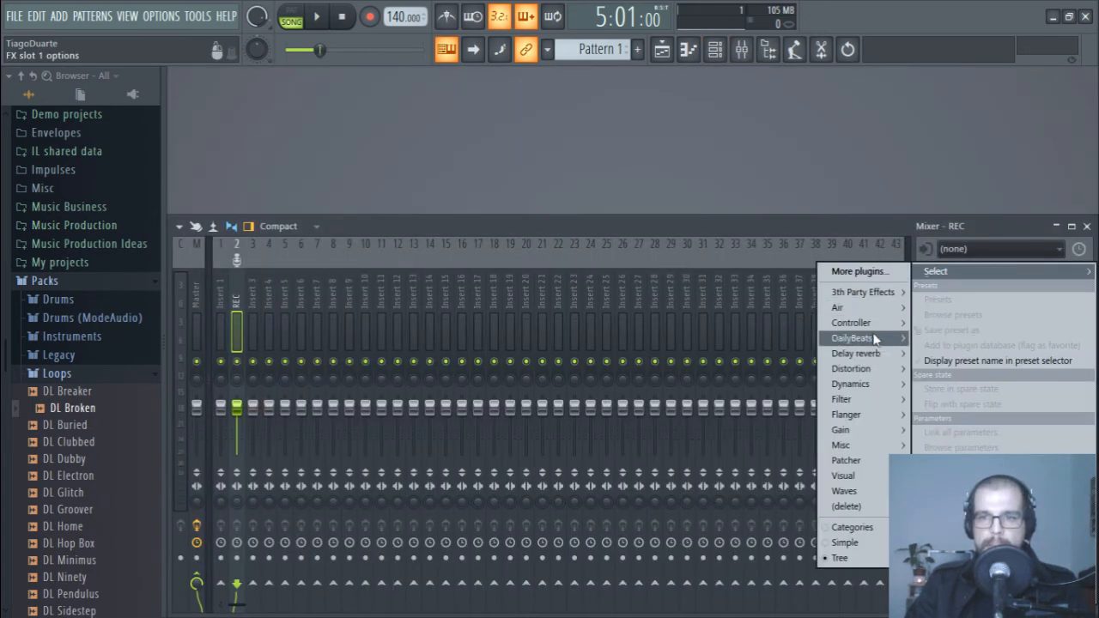
pyautogui.moveTo(858, 384)
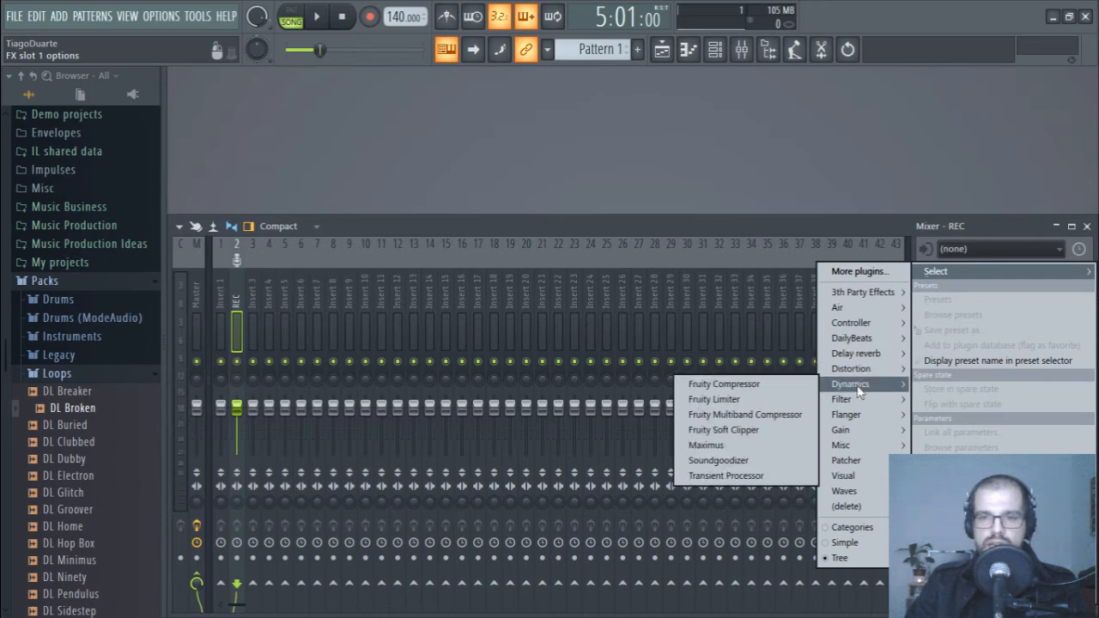
pyautogui.click(737, 386)
pyautogui.moveTo(358, 211); pyautogui.dragTo(467, 131)
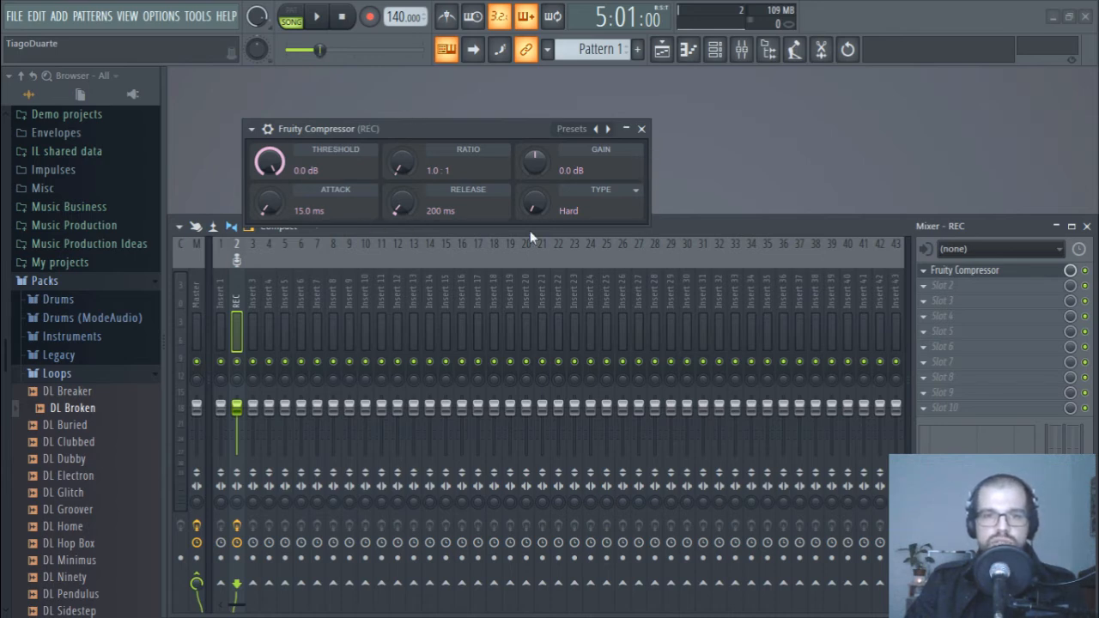
pyautogui.moveTo(429, 134); pyautogui.dragTo(409, 104)
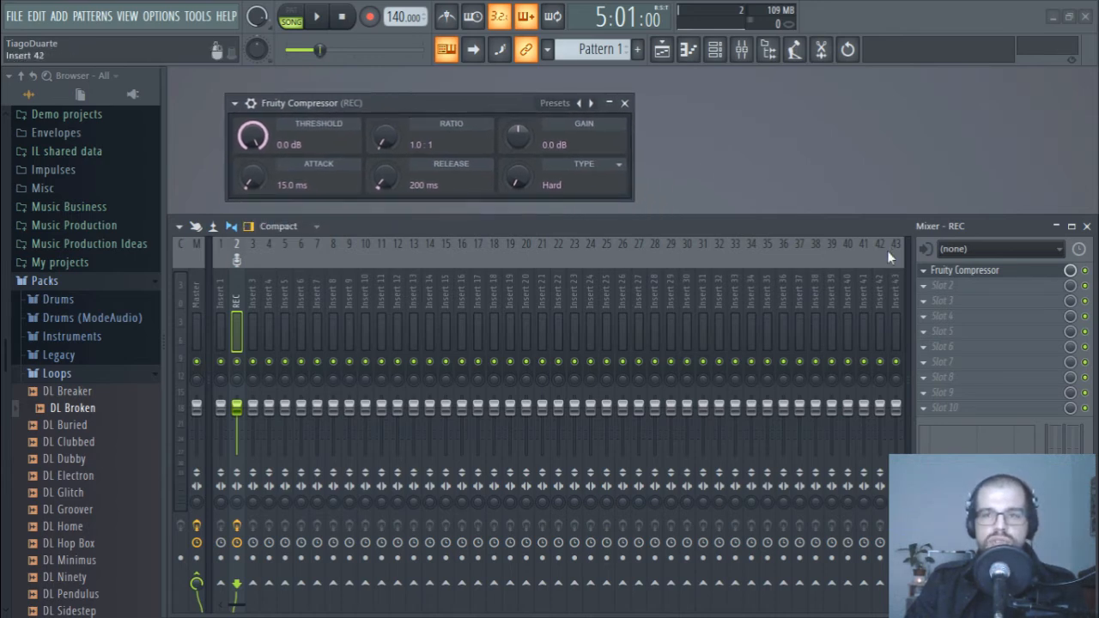
# Step: Load Fruity Limiter into slot 2 of the REC Mixer track and switch it to COMP mode
pyautogui.click(947, 296)
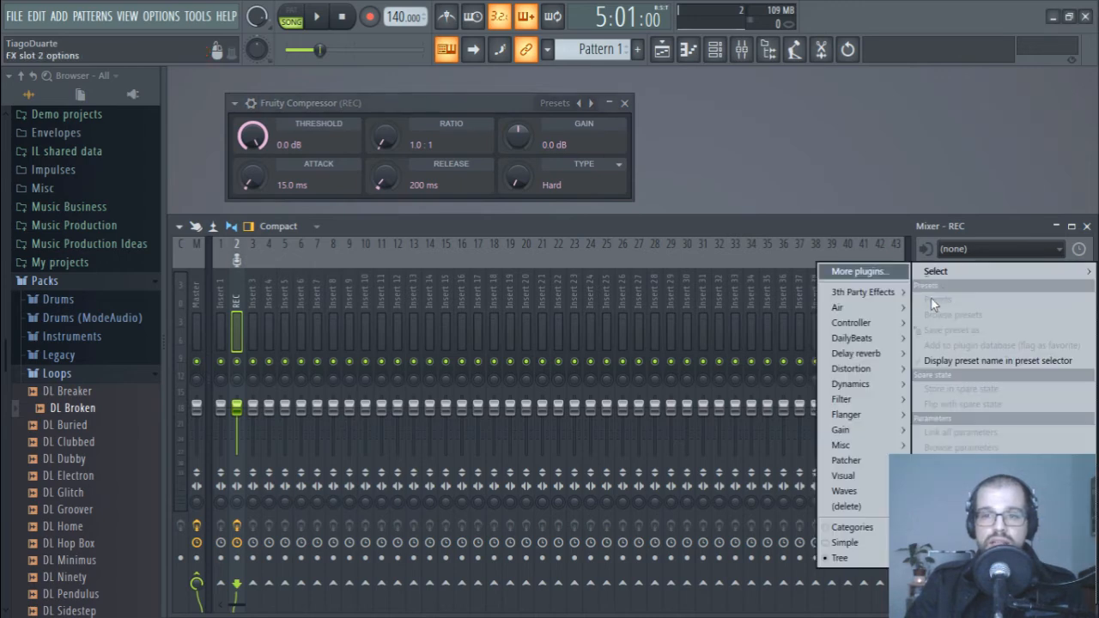
pyautogui.moveTo(878, 391)
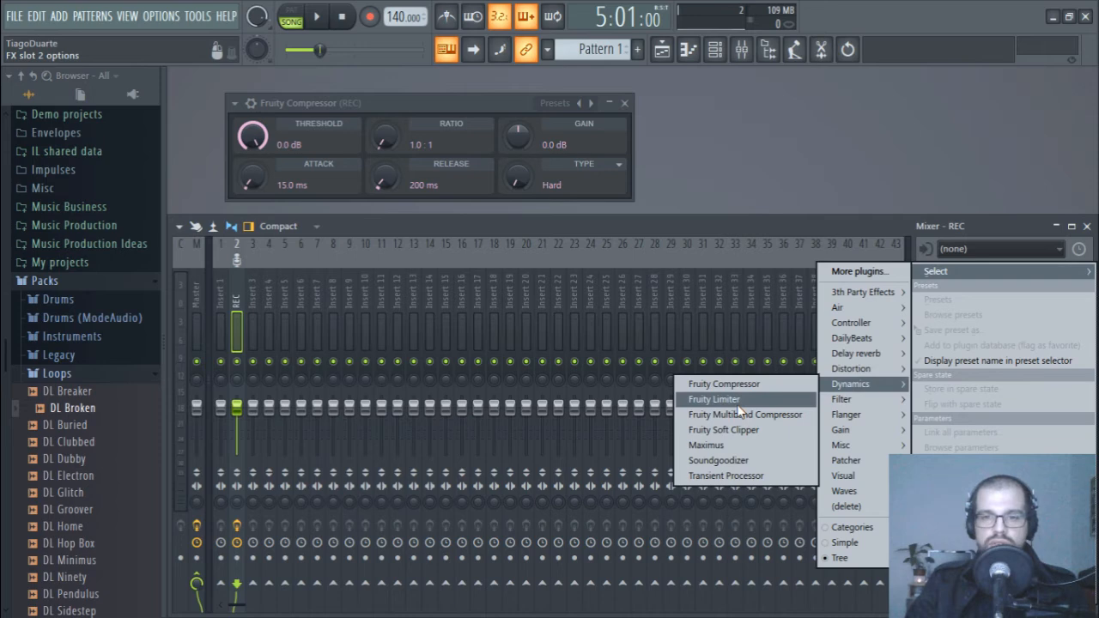
pyautogui.click(713, 399)
pyautogui.moveTo(444, 230); pyautogui.dragTo(498, 156)
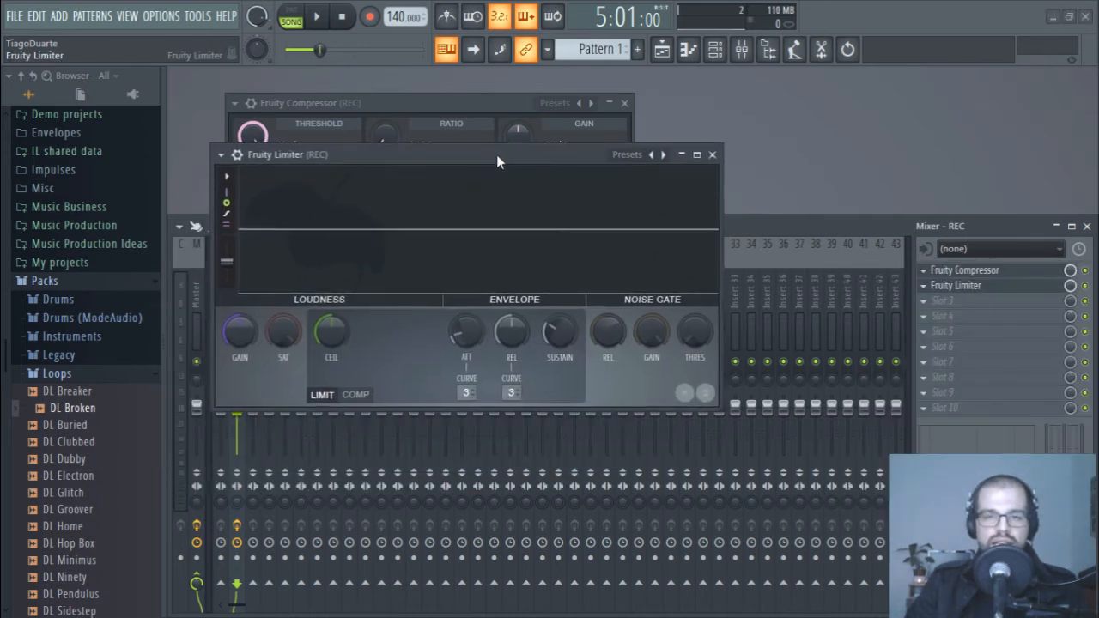
pyautogui.click(354, 394)
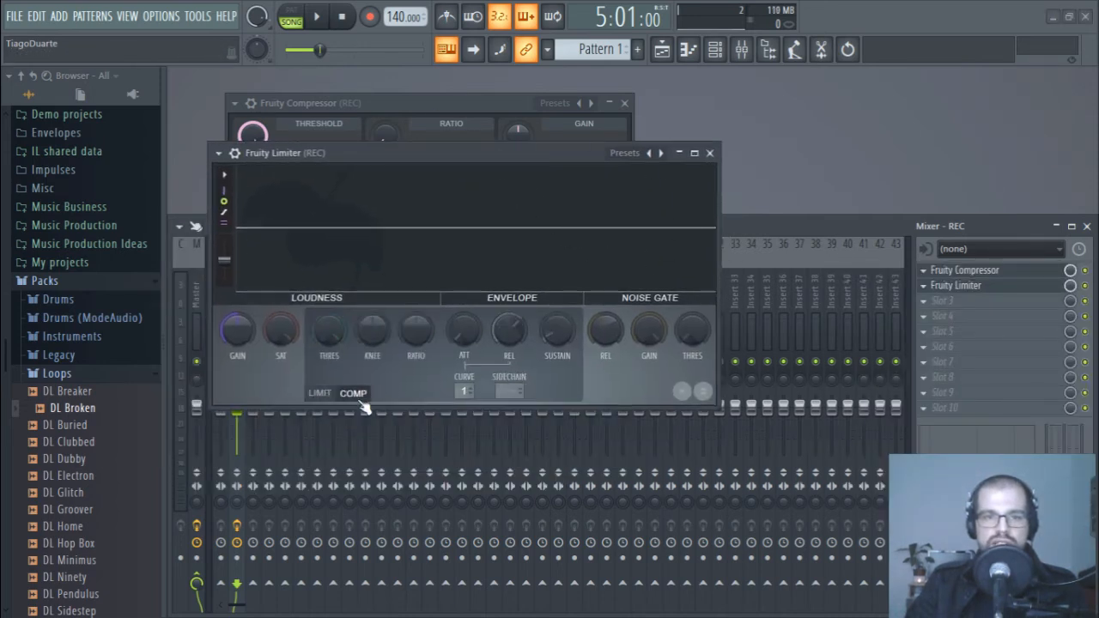
# Step: Load Waves RCompressor Stereo into slot 3 of the REC Mixer track and place its window beside Fruity Limiter
pyautogui.click(968, 306)
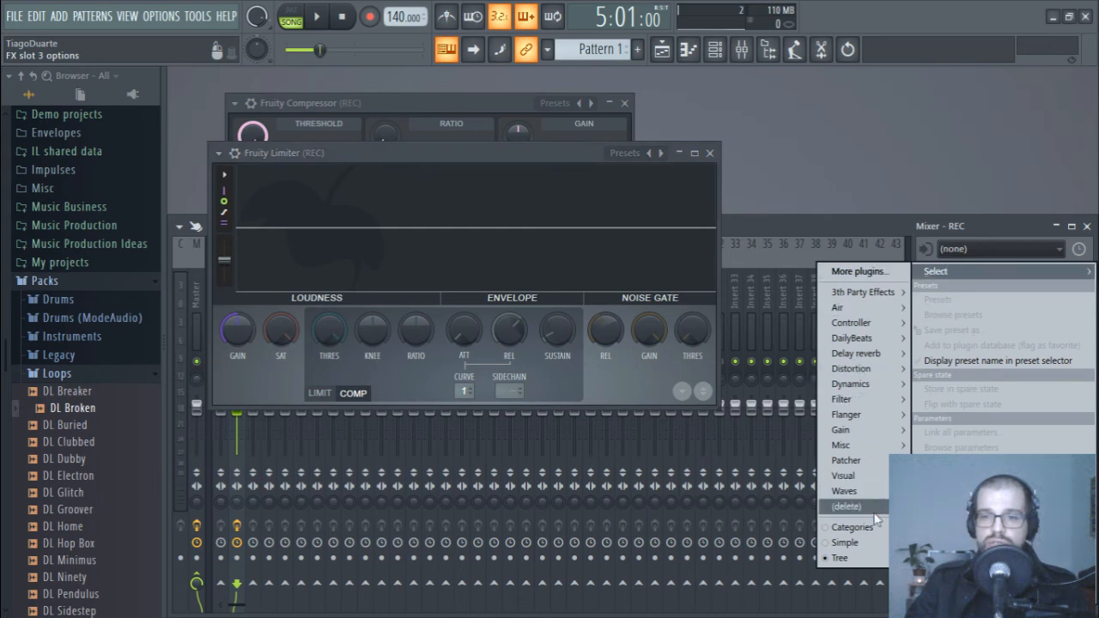
pyautogui.moveTo(874, 497)
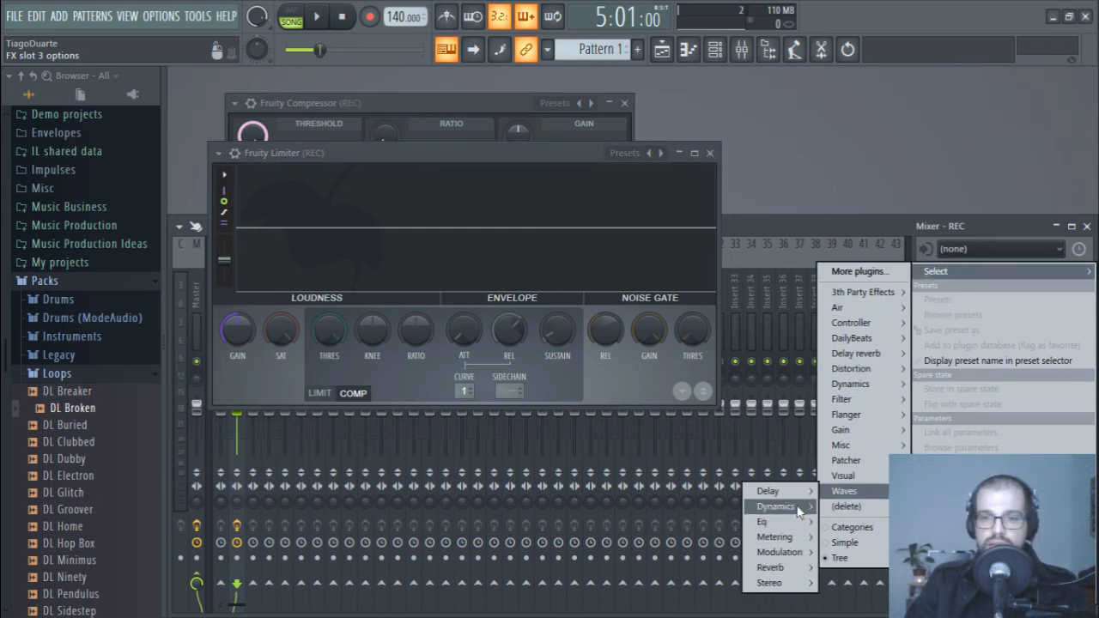
pyautogui.moveTo(798, 512)
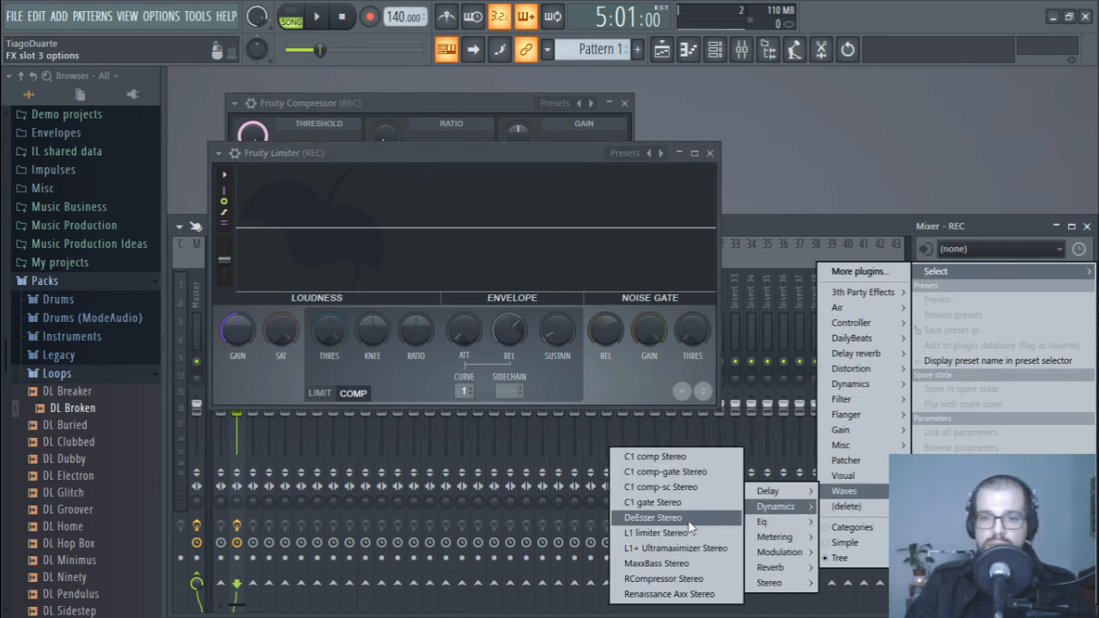
pyautogui.click(661, 580)
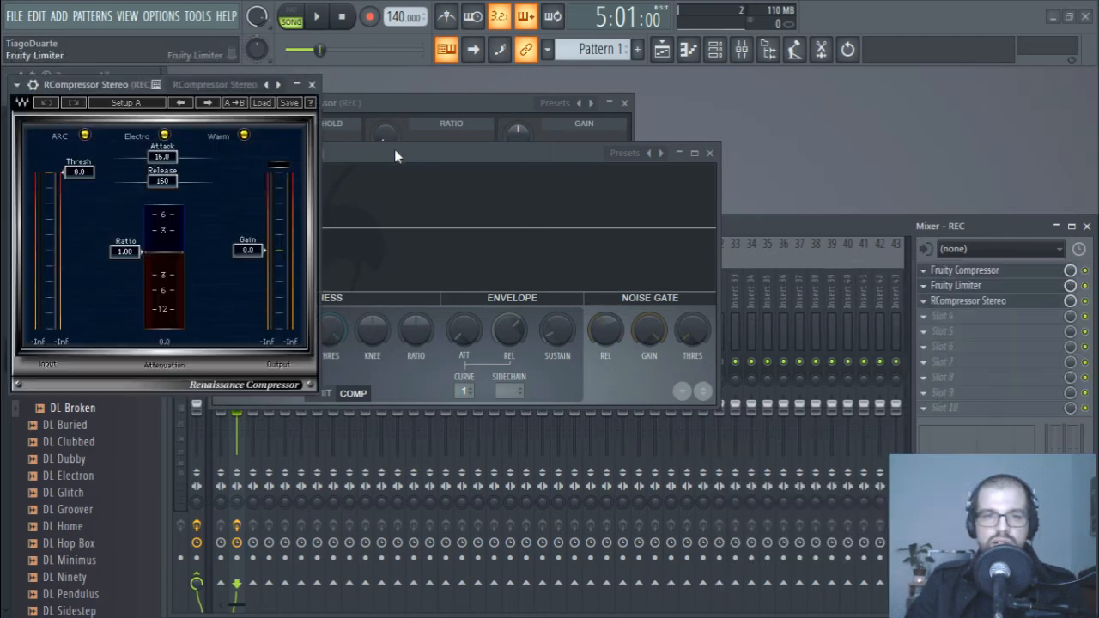
pyautogui.moveTo(74, 84); pyautogui.dragTo(806, 104)
# Step: Play the song briefly from bar 5 and again from the start, stopping playback each time
pyautogui.click(317, 18)
pyautogui.click(342, 19)
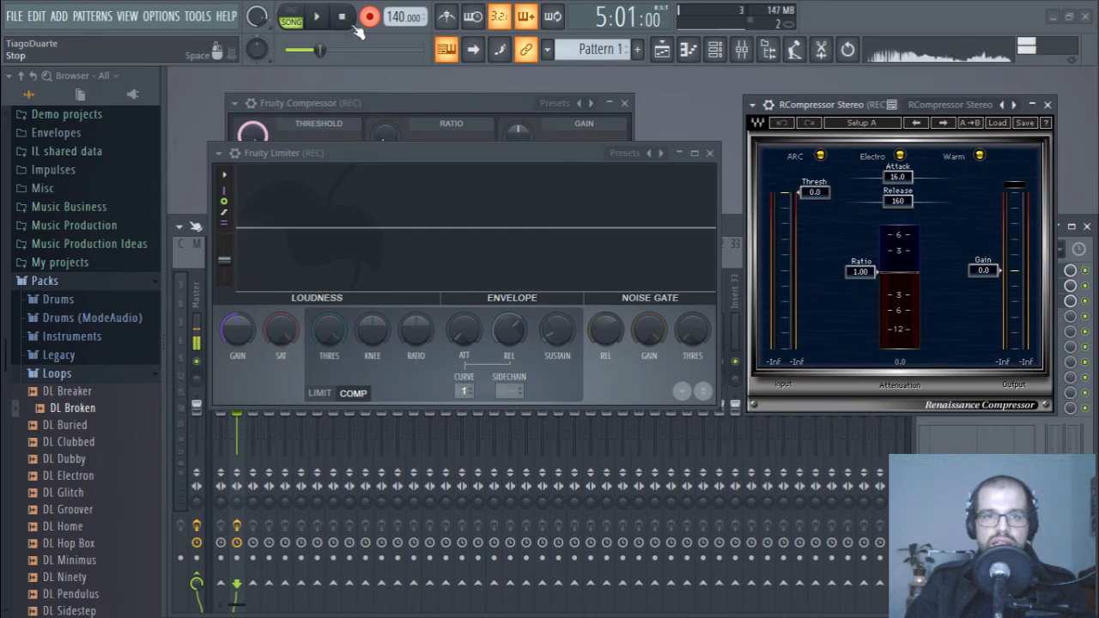
pyautogui.click(344, 20)
pyautogui.click(319, 19)
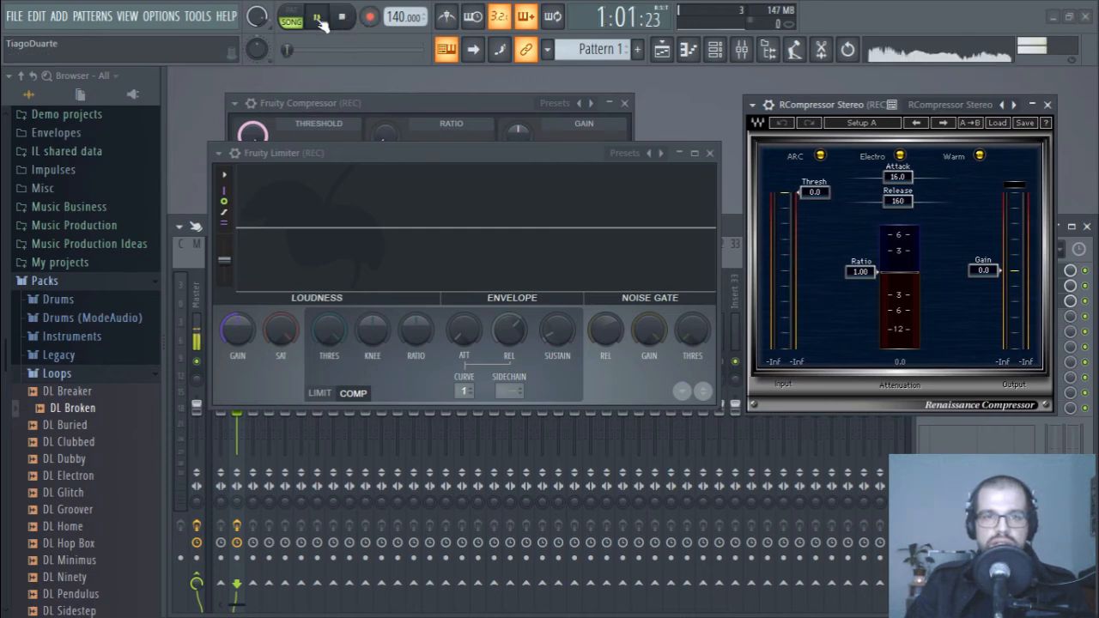
pyautogui.click(341, 22)
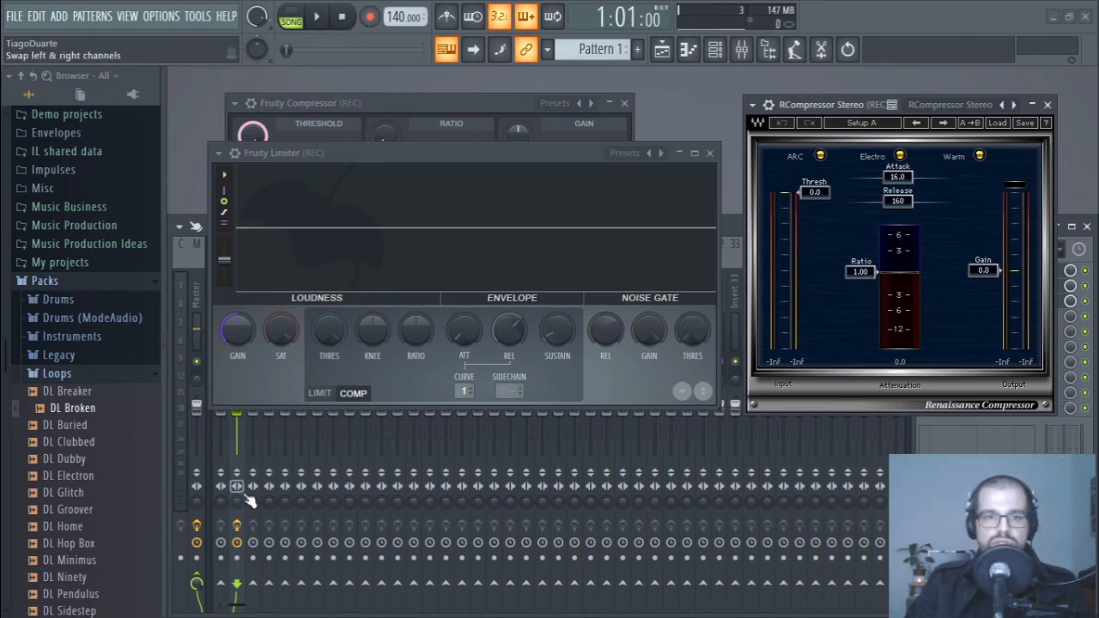
# Step: Show the Channel rack, move the Fruity Compressor and Fruity Limiter windows off its channels, and route the consolidated DL Broken channel to Mixer track 2
pyautogui.click(715, 49)
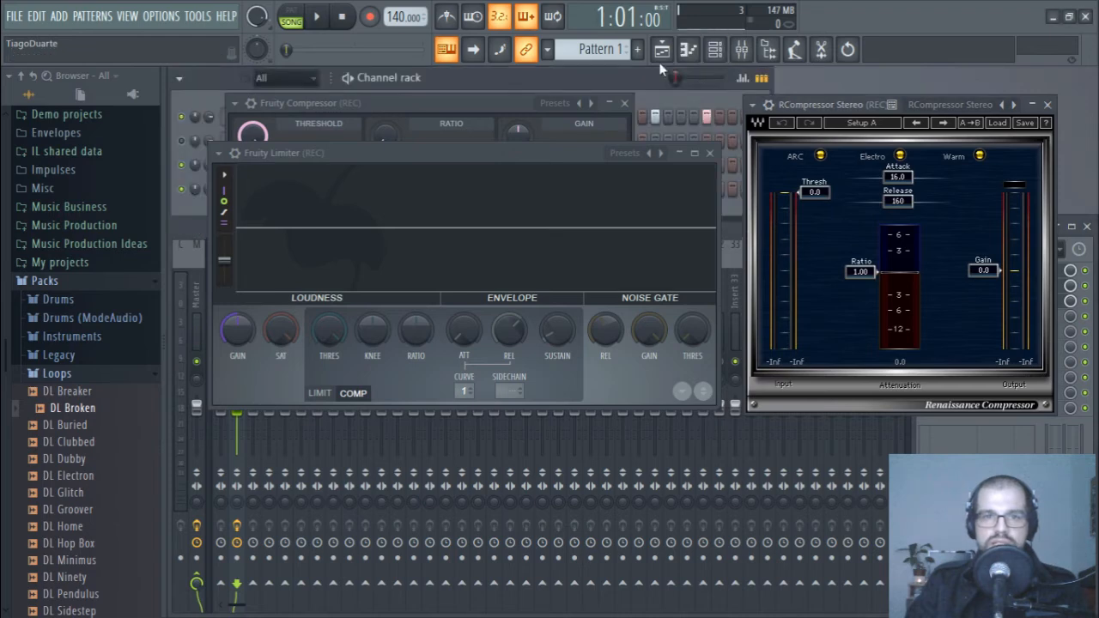
pyautogui.moveTo(336, 101); pyautogui.dragTo(508, 106)
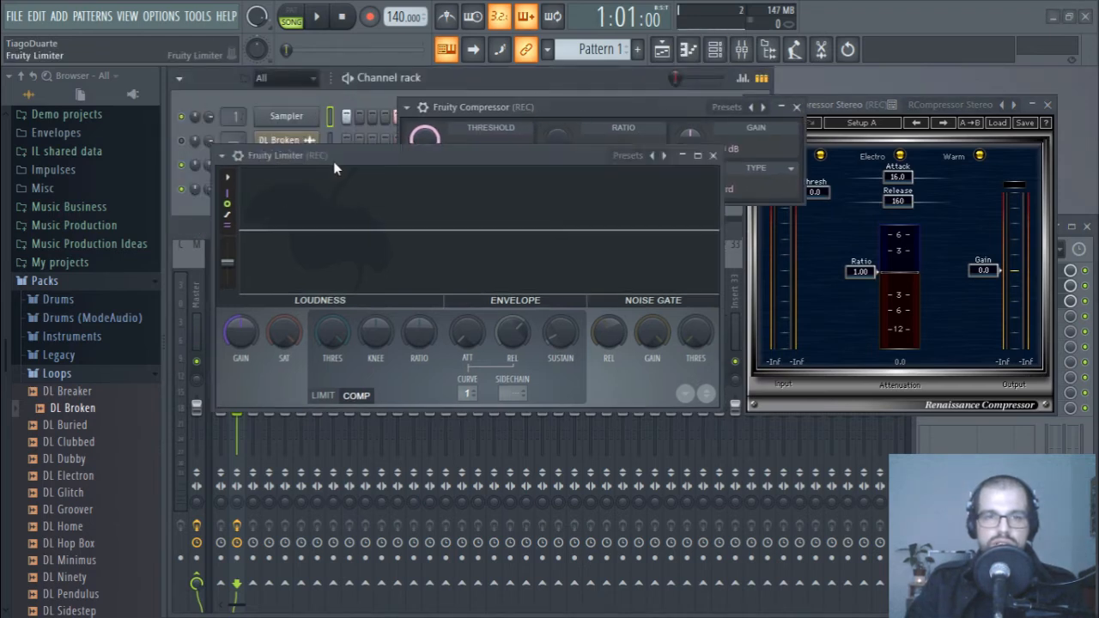
pyautogui.moveTo(339, 160); pyautogui.dragTo(509, 158)
# Step: Play the song with the Fruity Limiter window moved clear to watch its waveform display, and stop playback
pyautogui.press('space')
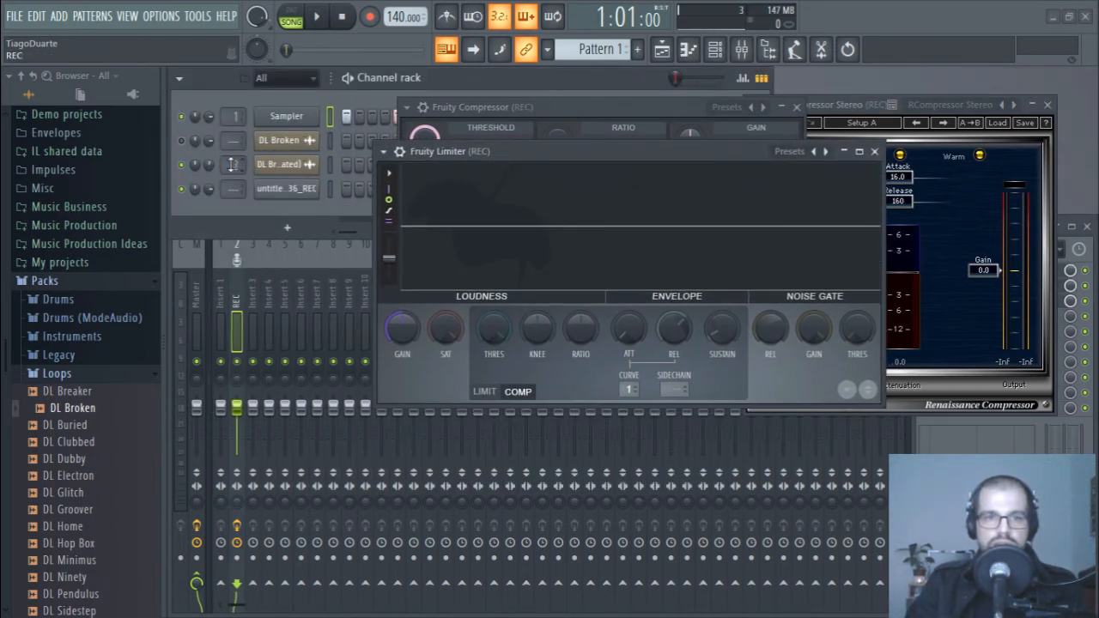
pyautogui.moveTo(670, 154); pyautogui.dragTo(543, 142)
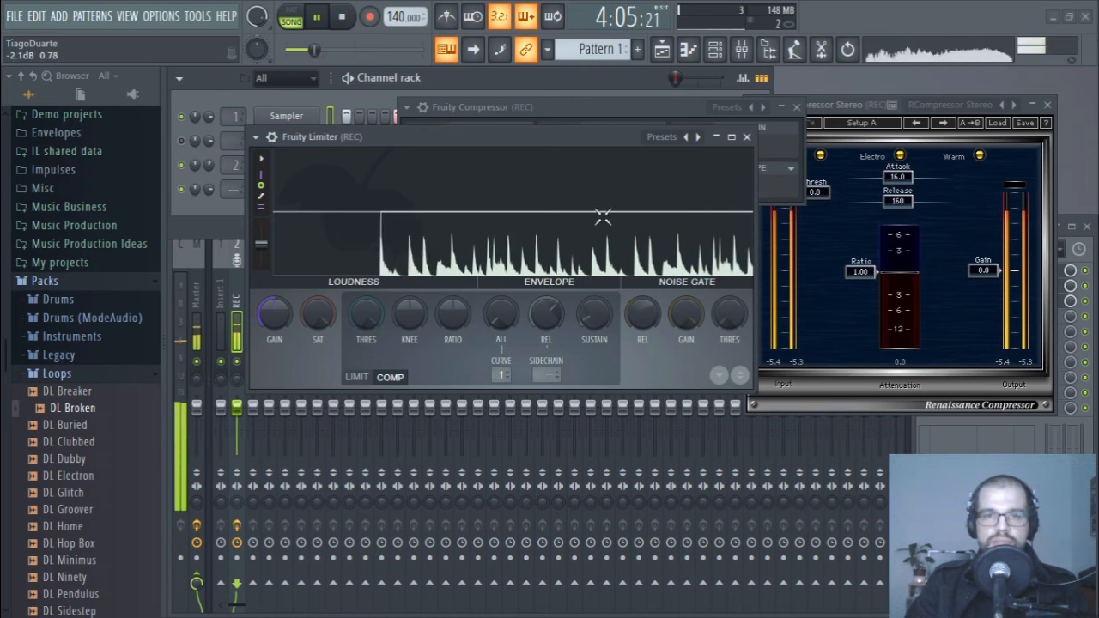
pyautogui.click(352, 26)
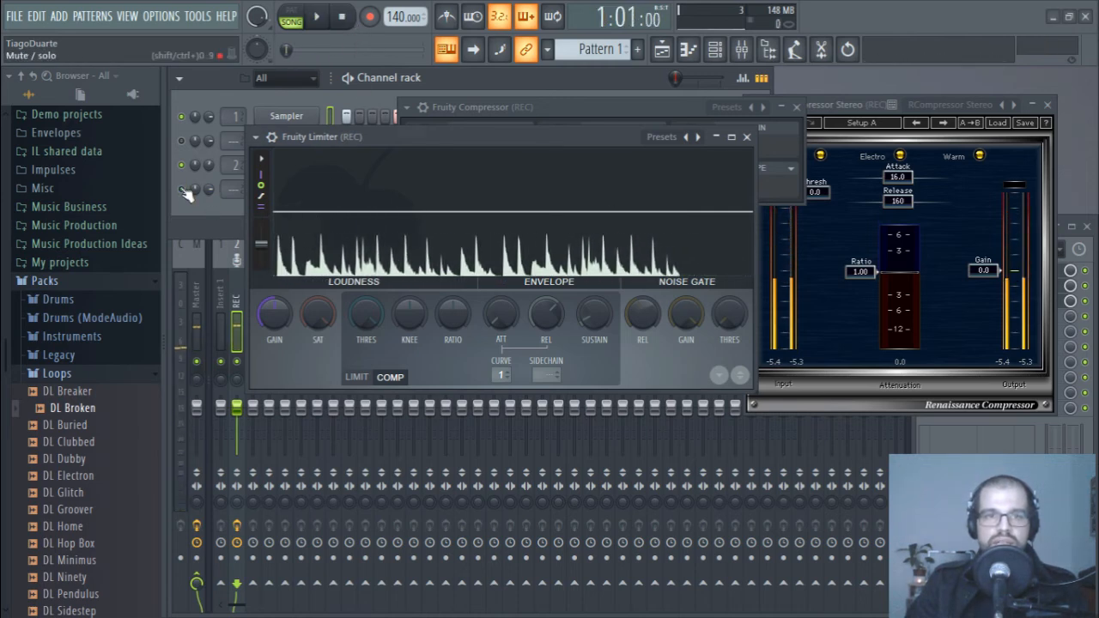
# Step: Close Fruity Limiter, set RCompressor's threshold to -18.3 and ratio to 1.89 during playback, and stop and close it
pyautogui.click(746, 136)
pyautogui.moveTo(845, 103); pyautogui.dragTo(460, 130)
pyautogui.press('space')
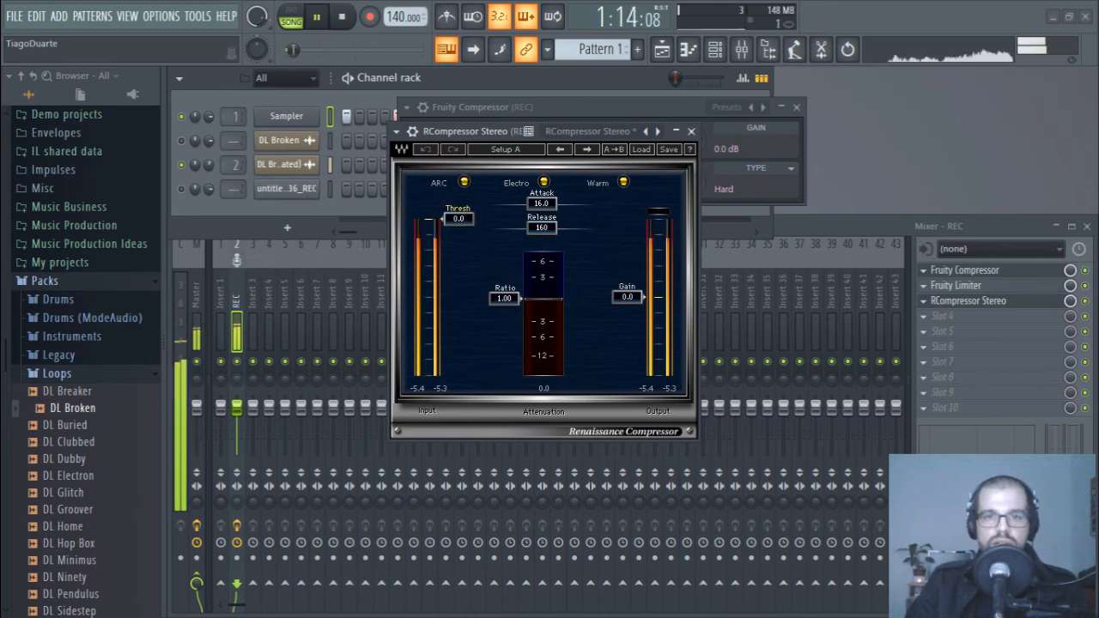
pyautogui.moveTo(457, 218); pyautogui.dragTo(458, 265)
pyautogui.moveTo(504, 298); pyautogui.dragTo(526, 352)
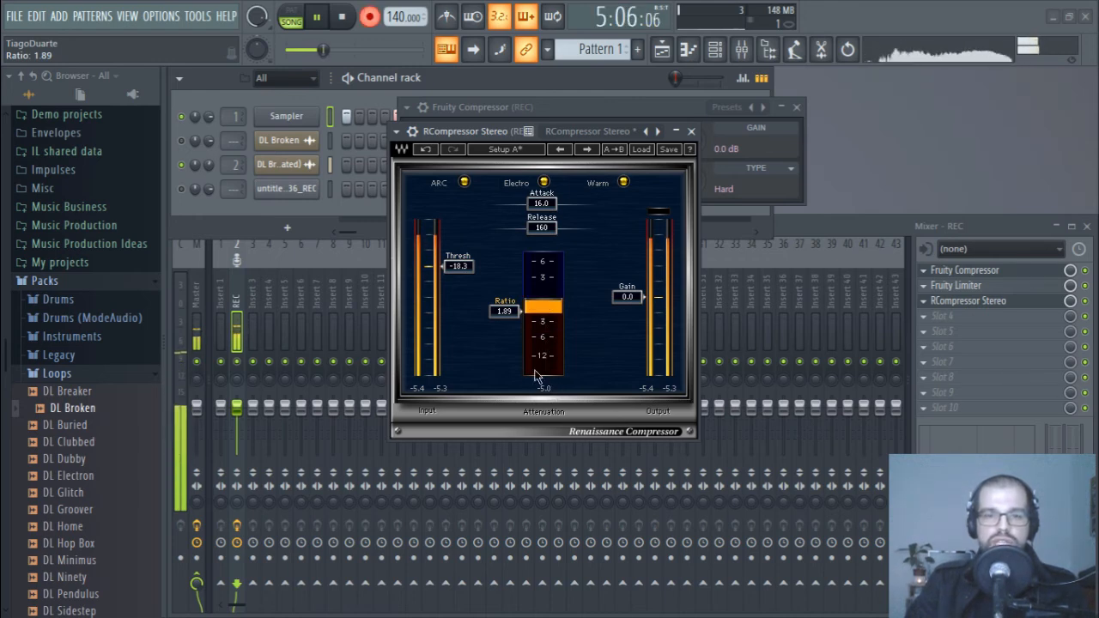
pyautogui.press('space')
pyautogui.click(691, 131)
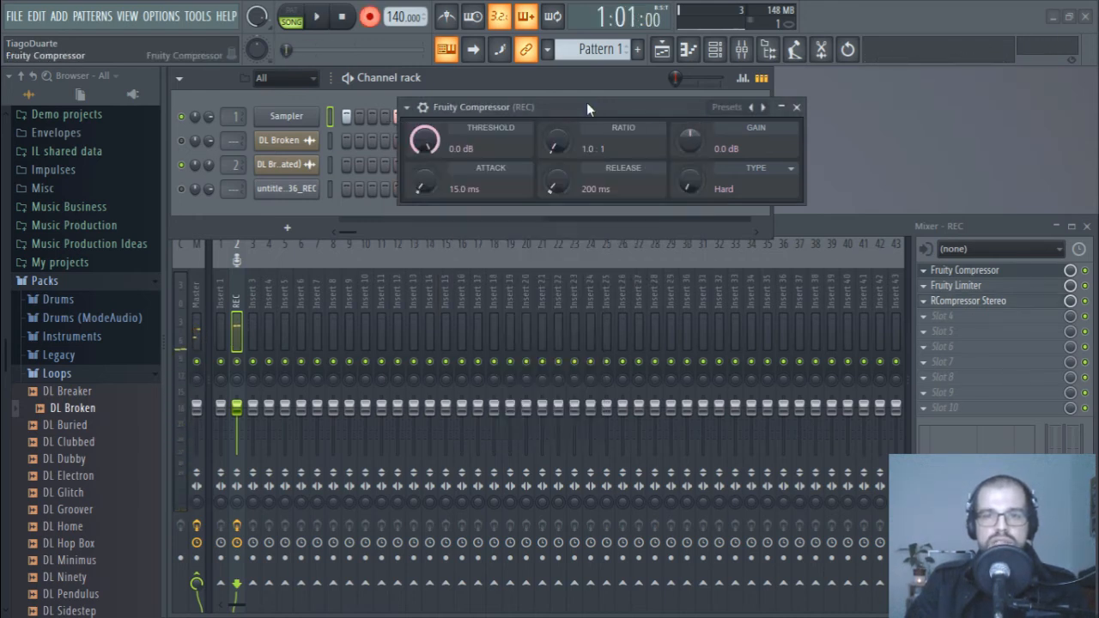
# Step: Close the Fruity Compressor window and replace the plugin in slot 1 of the REC Mixer track with Edison
pyautogui.moveTo(586, 103); pyautogui.dragTo(479, 120)
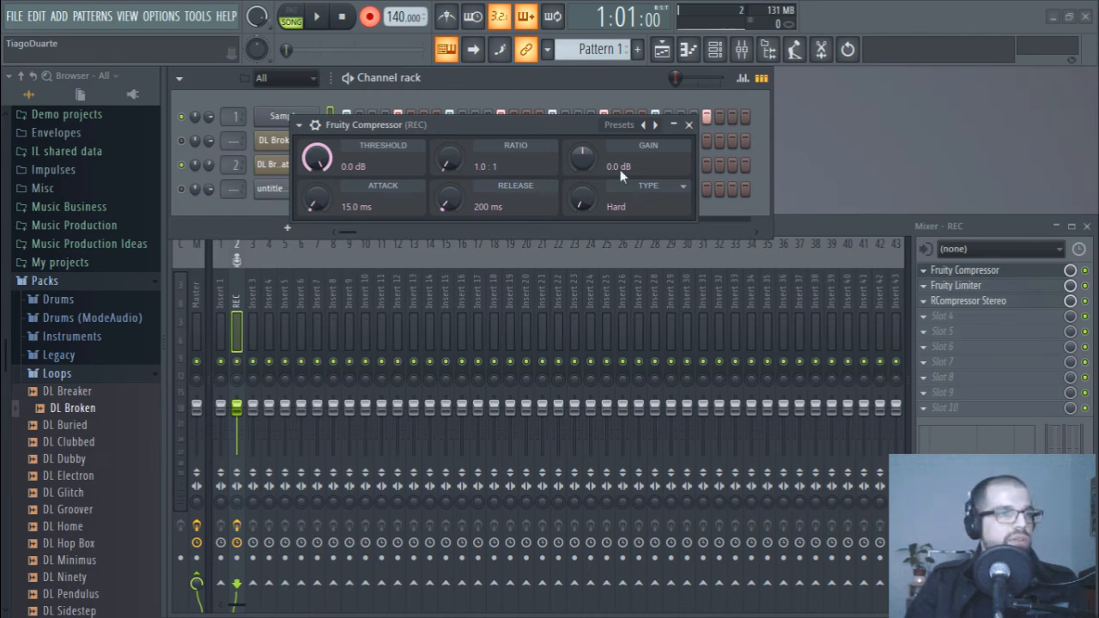
pyautogui.click(689, 125)
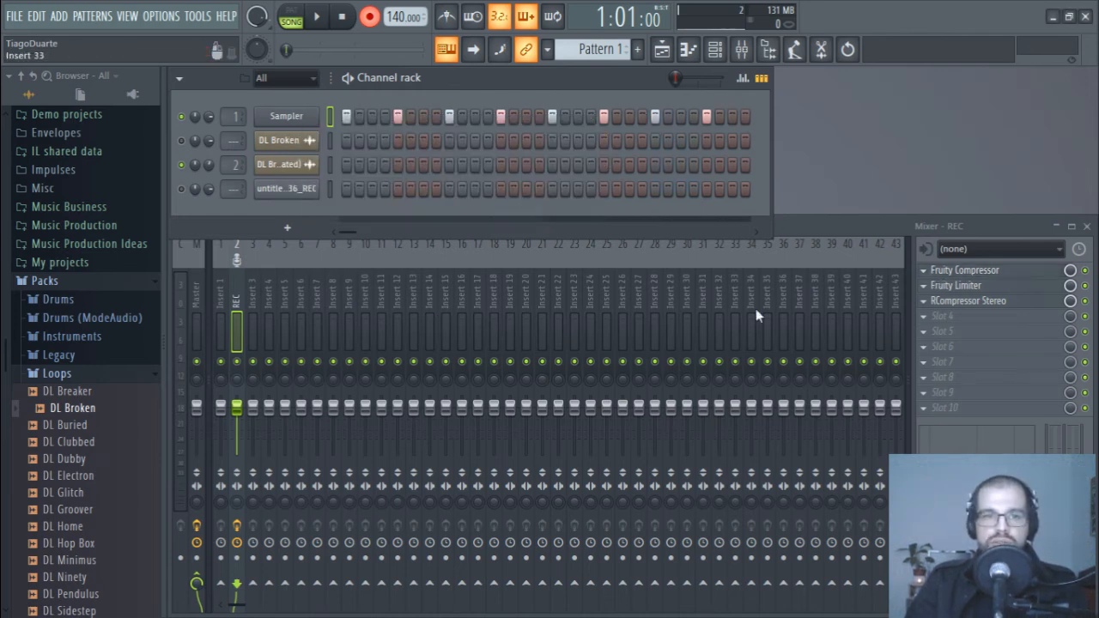
pyautogui.click(923, 271)
pyautogui.moveTo(937, 272)
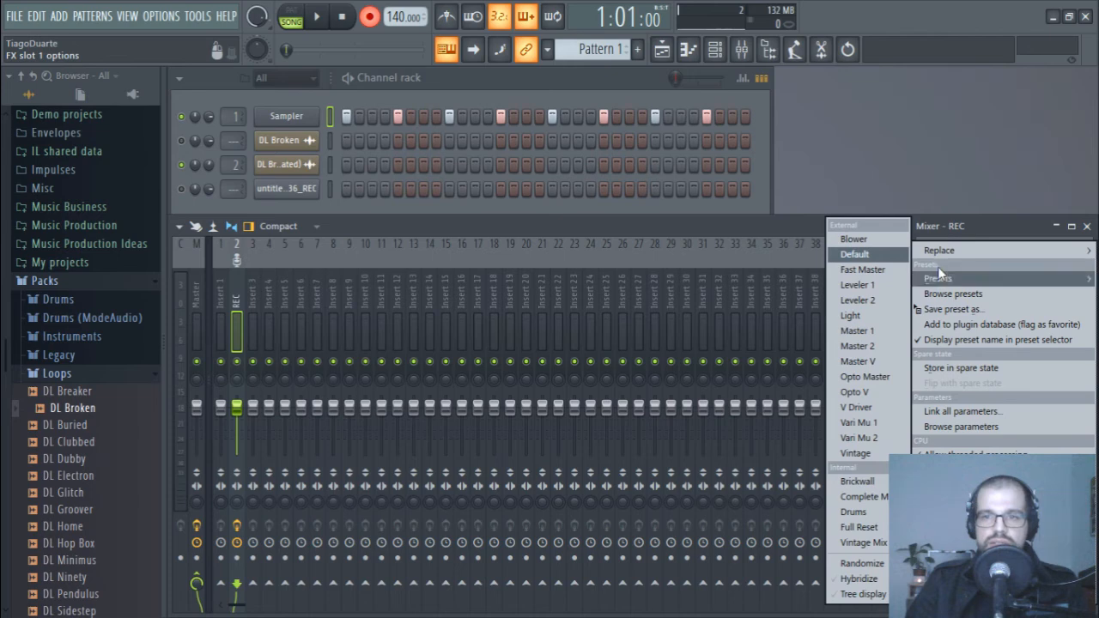
pyautogui.moveTo(940, 250)
pyautogui.moveTo(869, 430)
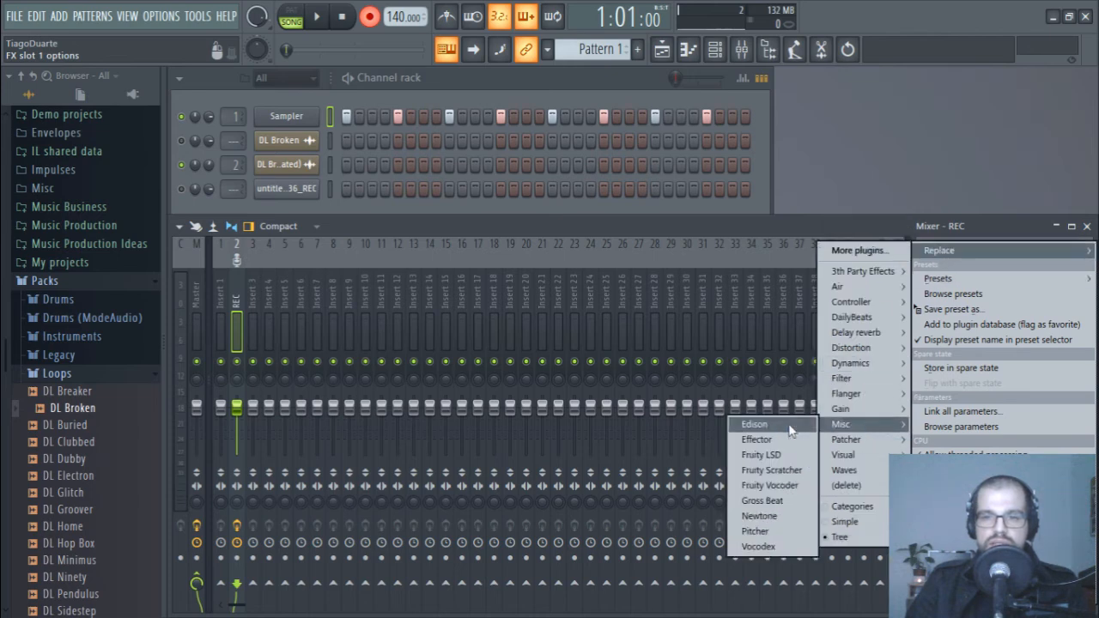
pyautogui.click(768, 424)
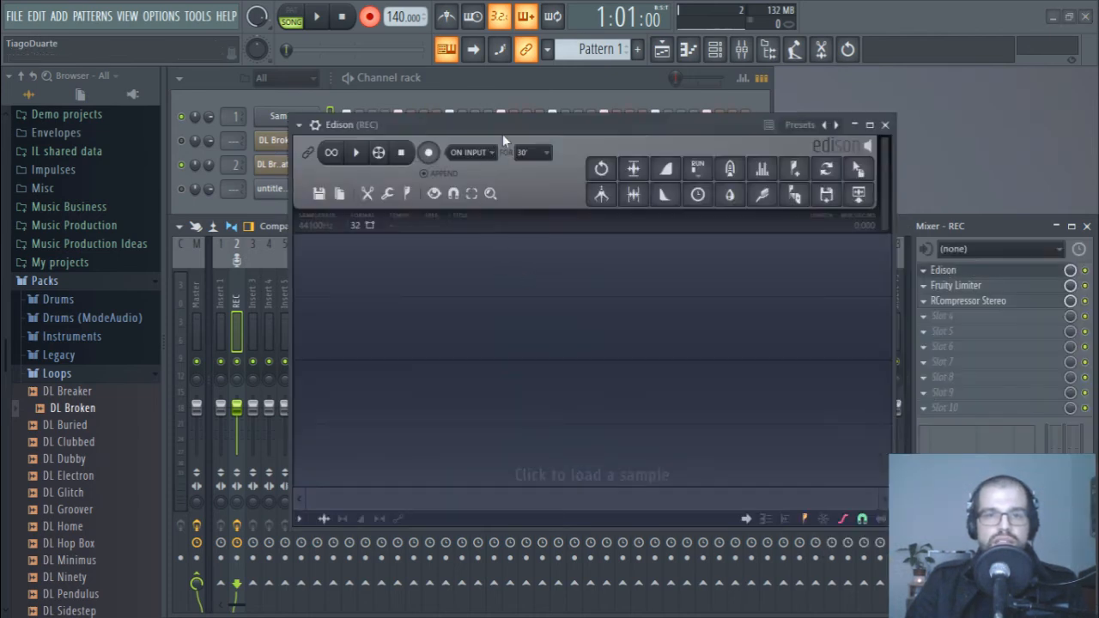
# Step: Move and widen the Edison window, view its sample file options and close the window
pyautogui.moveTo(502, 129); pyautogui.dragTo(415, 91)
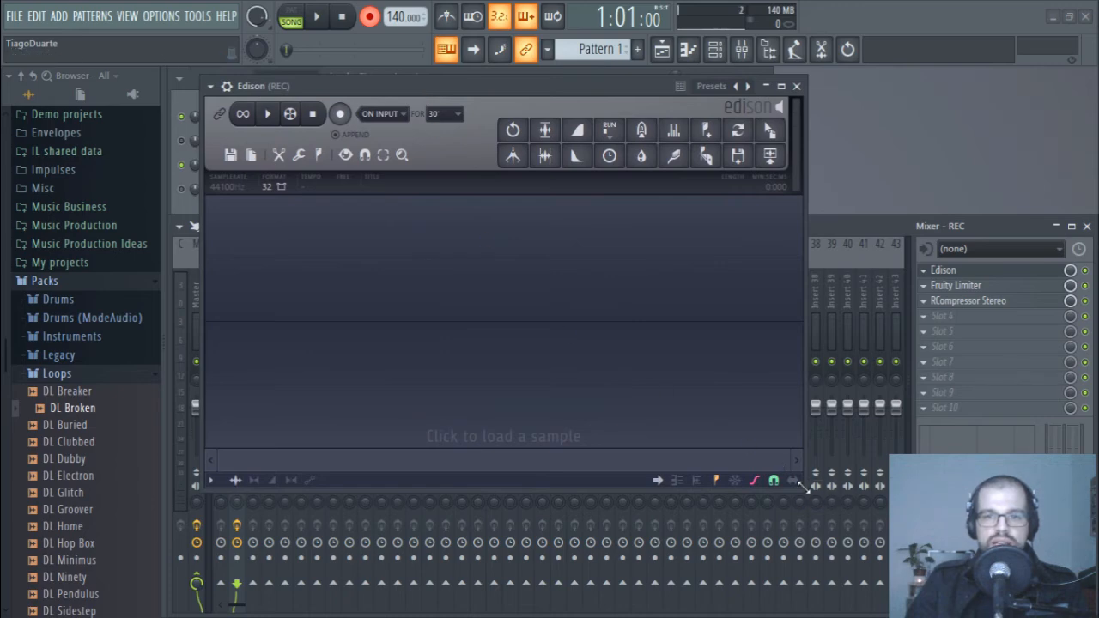
pyautogui.moveTo(802, 489); pyautogui.dragTo(968, 447)
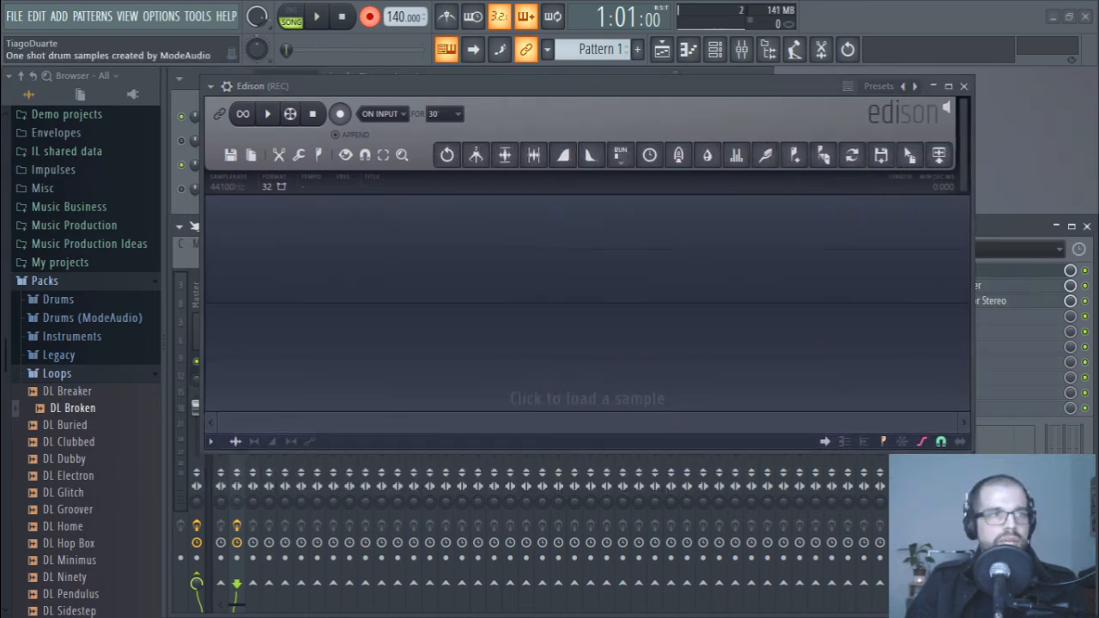
pyautogui.click(232, 155)
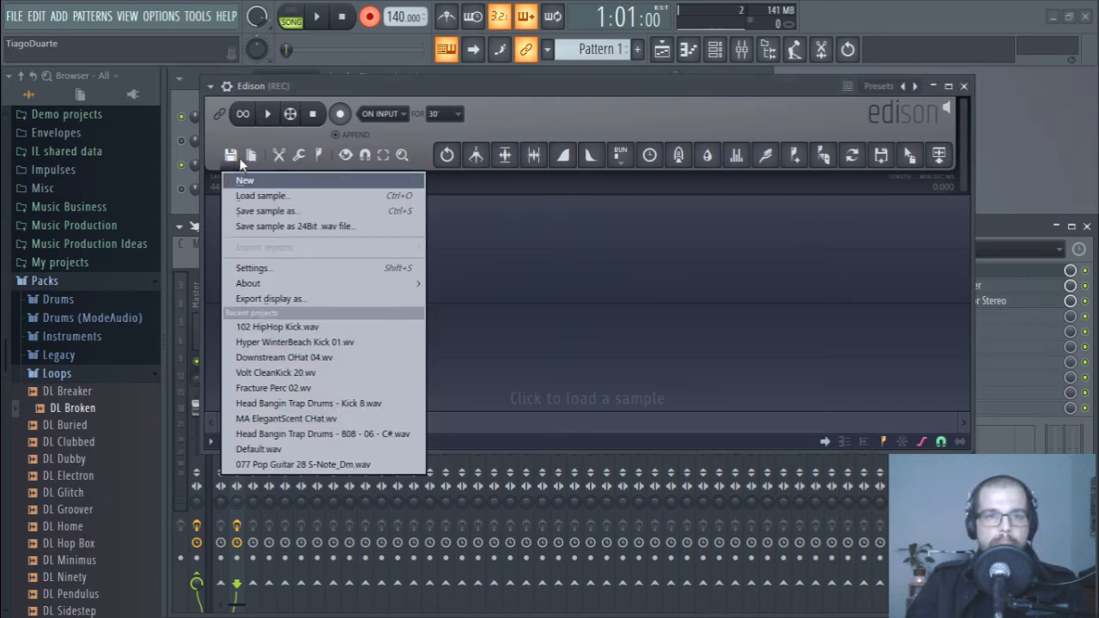
pyautogui.moveTo(252, 170)
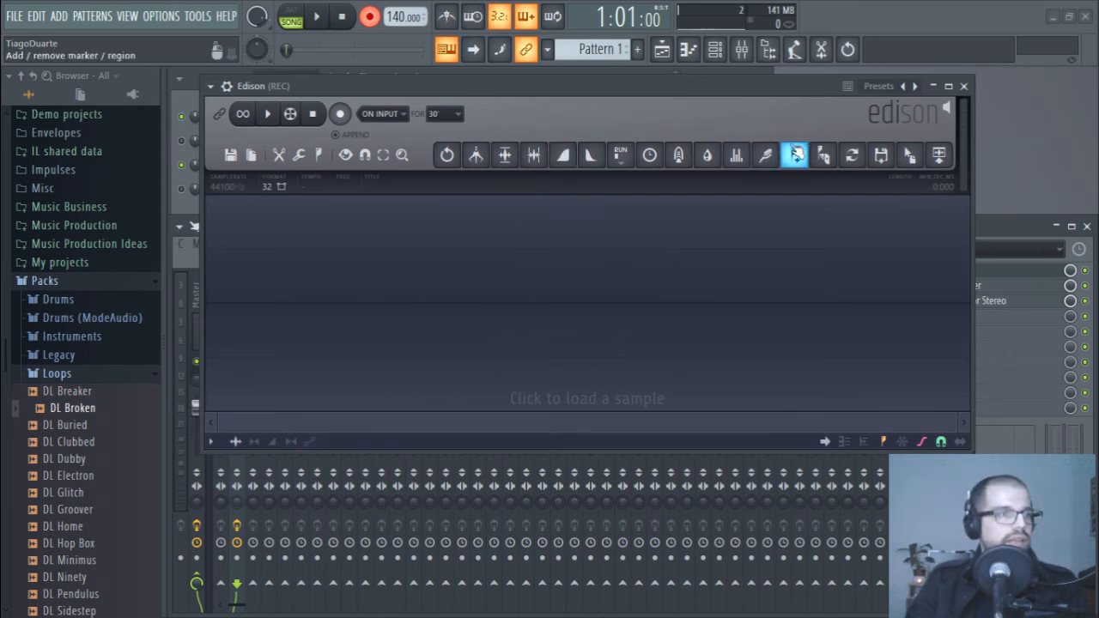
pyautogui.click(964, 87)
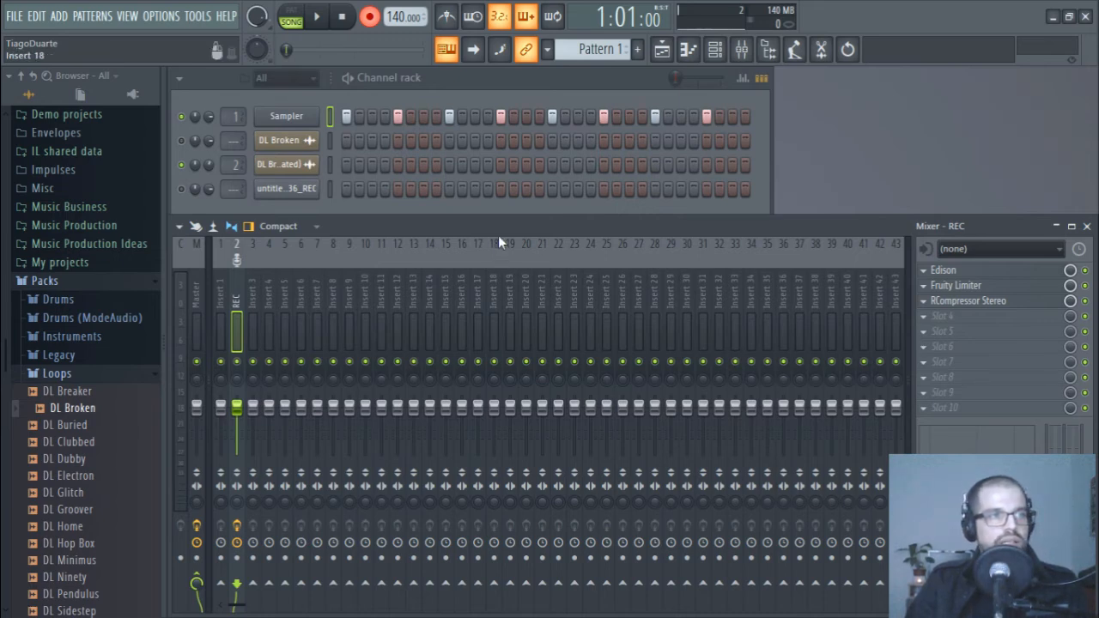
# Step: Add a DirectWave sampler channel to the Channel rack and move its window up so the whole plugin shows
pyautogui.click(290, 229)
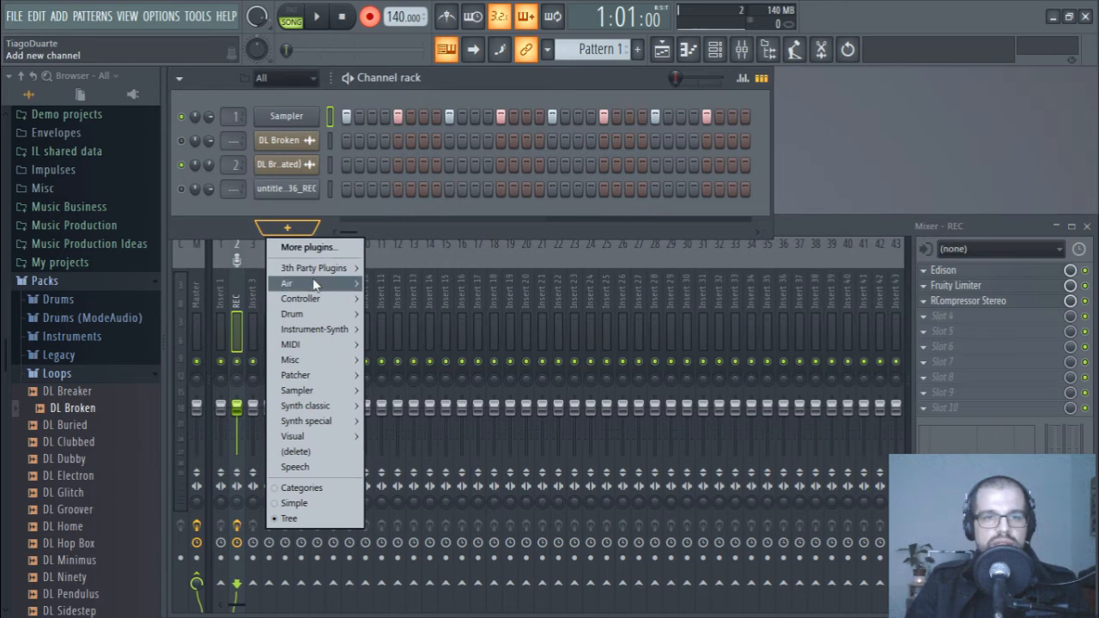
pyautogui.moveTo(325, 395)
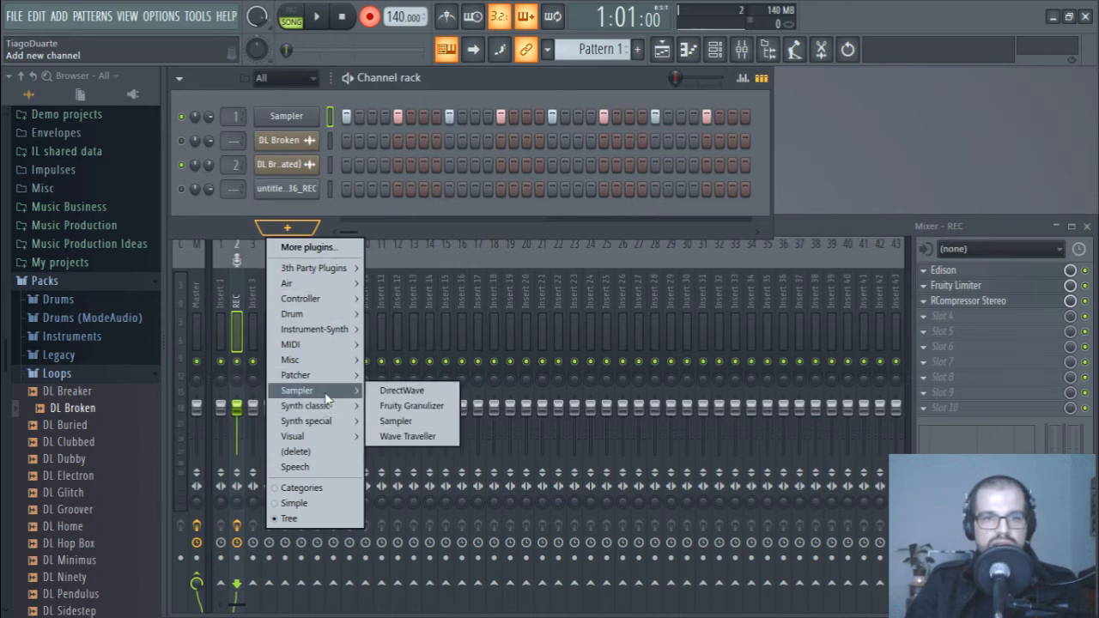
pyautogui.click(400, 391)
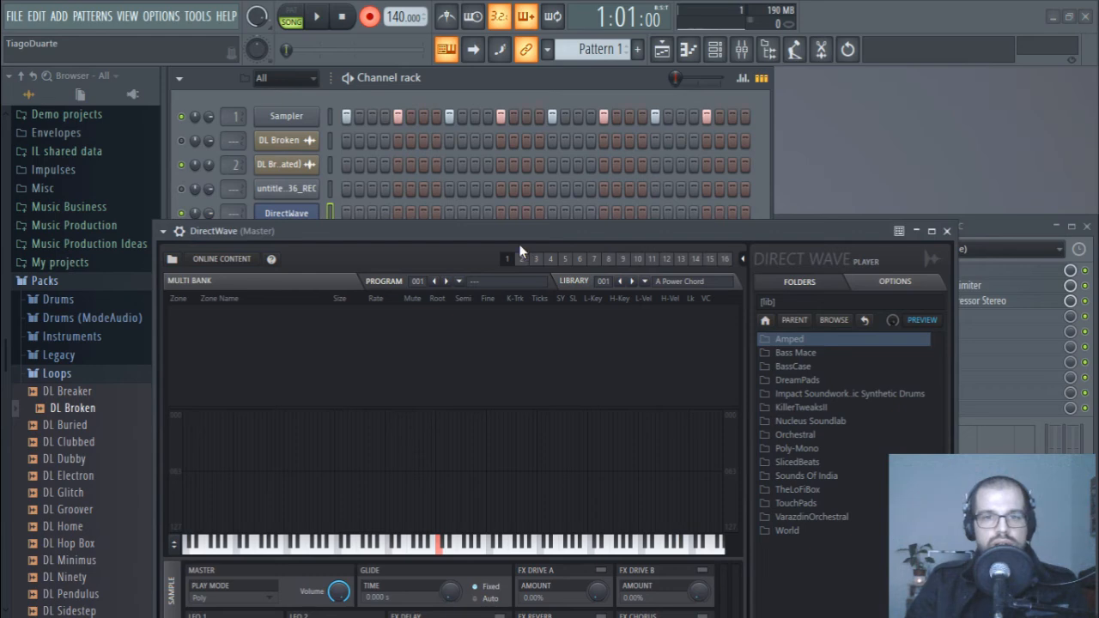
pyautogui.moveTo(524, 236); pyautogui.dragTo(581, 34)
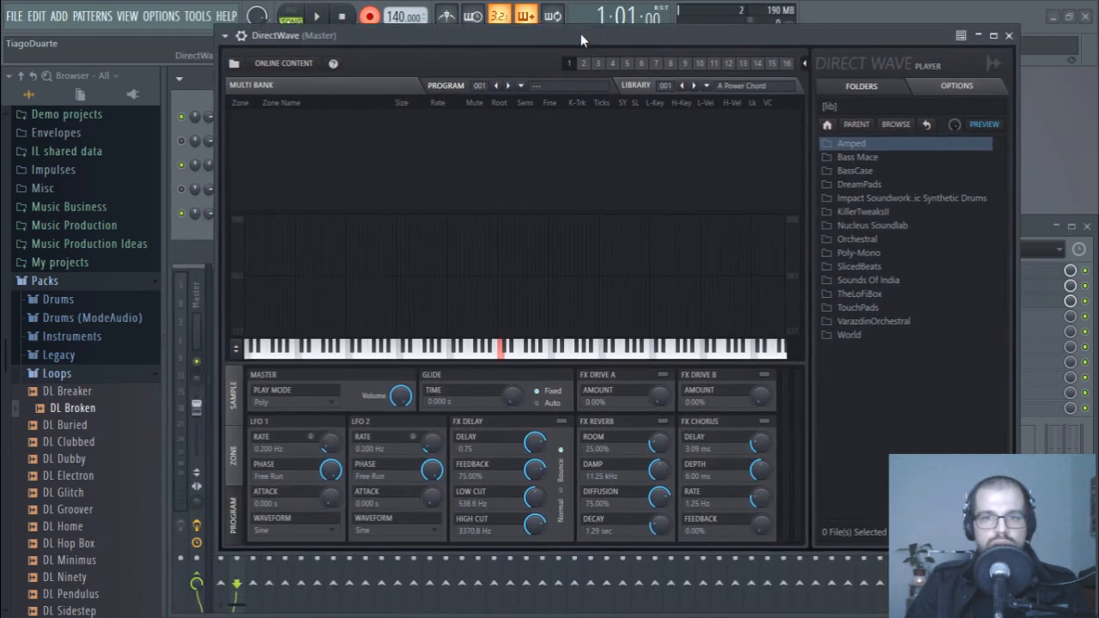
# Step: Load the DarkPiano.dwp program into DirectWave from the Piano folder of the Orchestral library
pyautogui.doubleClick(853, 238)
pyautogui.doubleClick(853, 240)
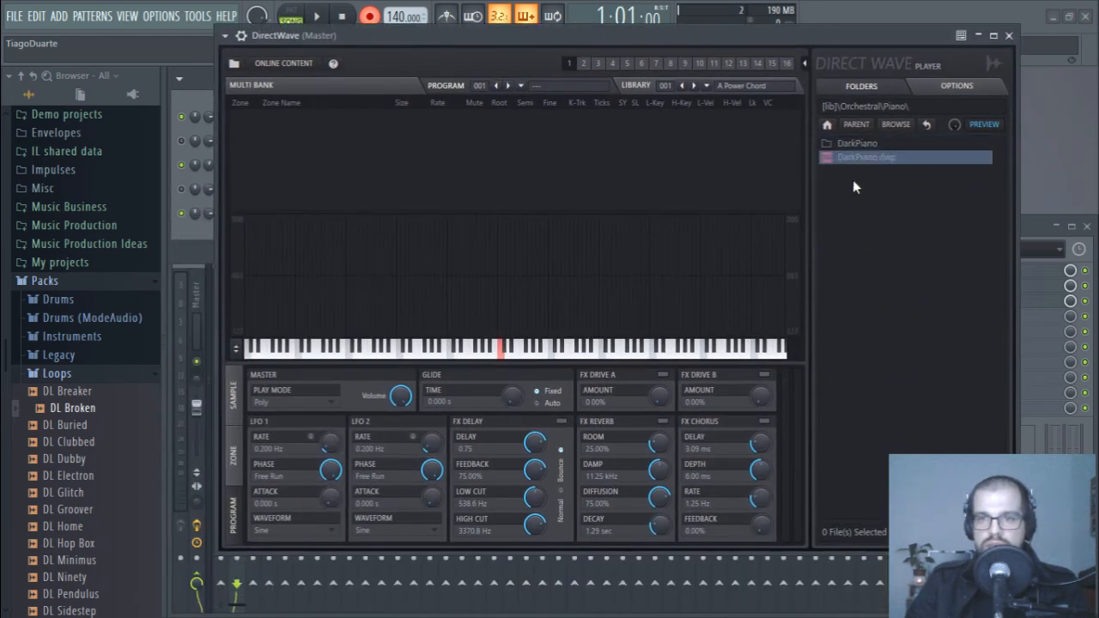
pyautogui.doubleClick(874, 160)
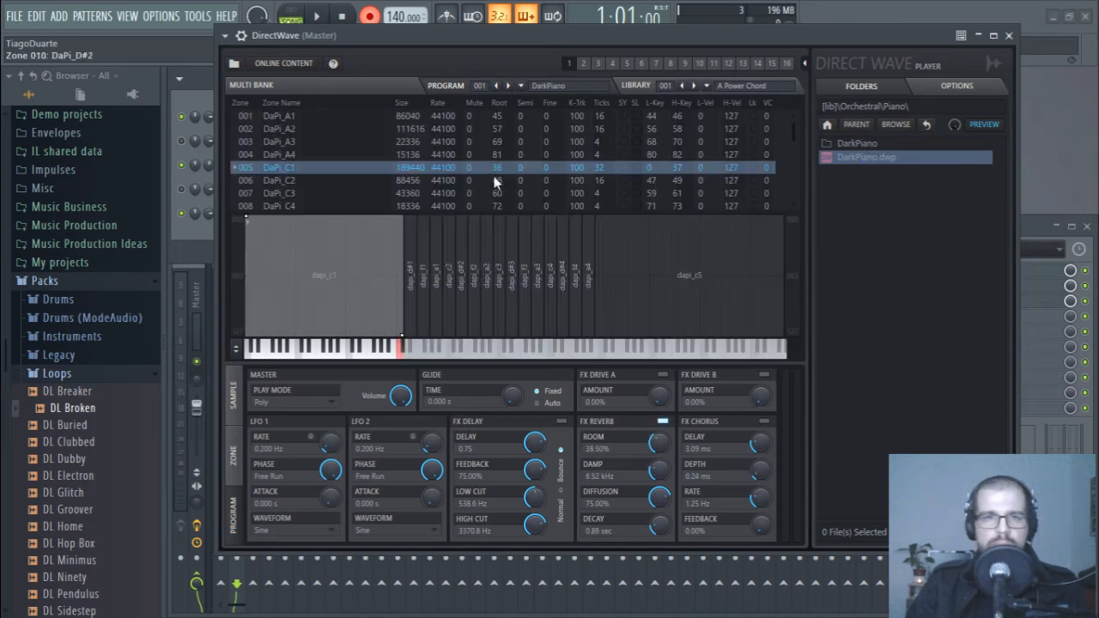
# Step: View DirectWave's multi bank and DarkPiano program zones, audition notes on its keyboard and close the plugin window
pyautogui.click(287, 91)
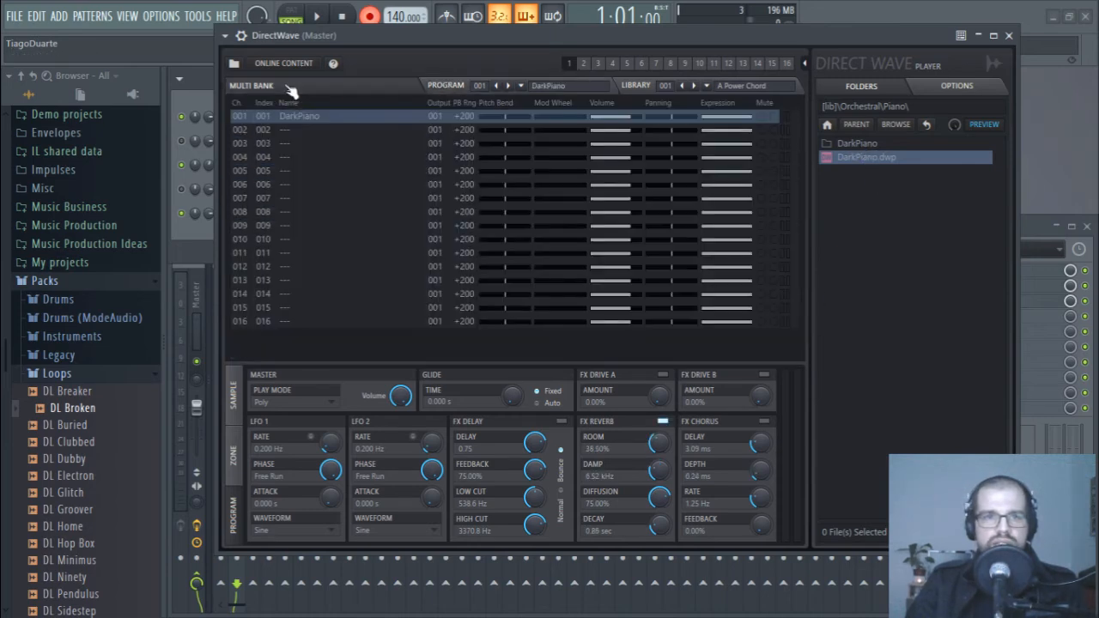
pyautogui.click(456, 89)
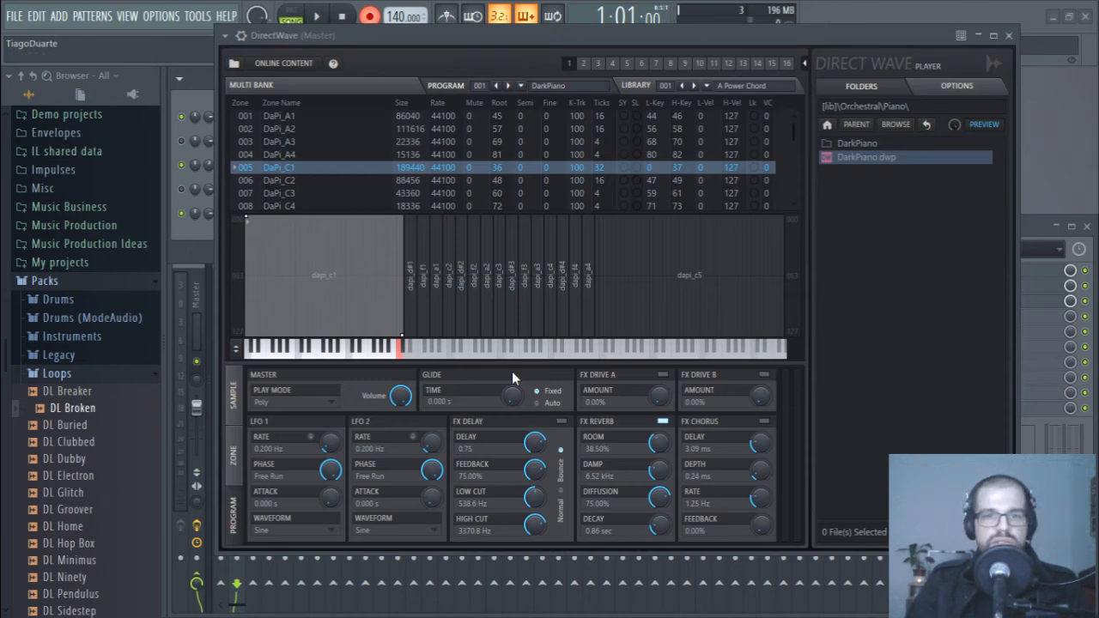
pyautogui.moveTo(477, 351); pyautogui.dragTo(327, 354)
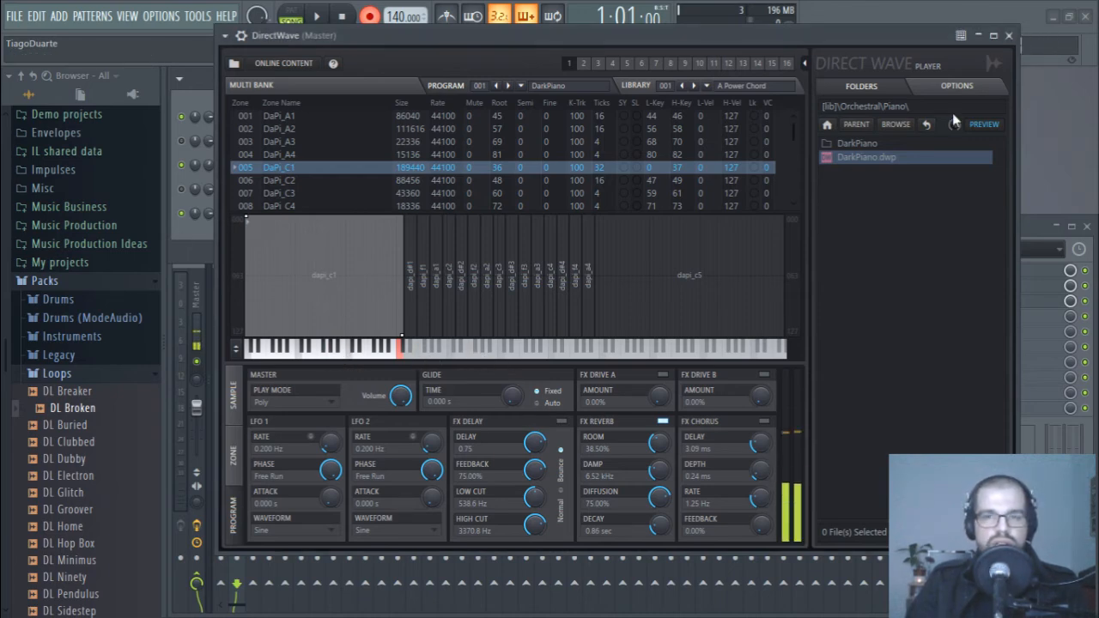
pyautogui.click(1009, 36)
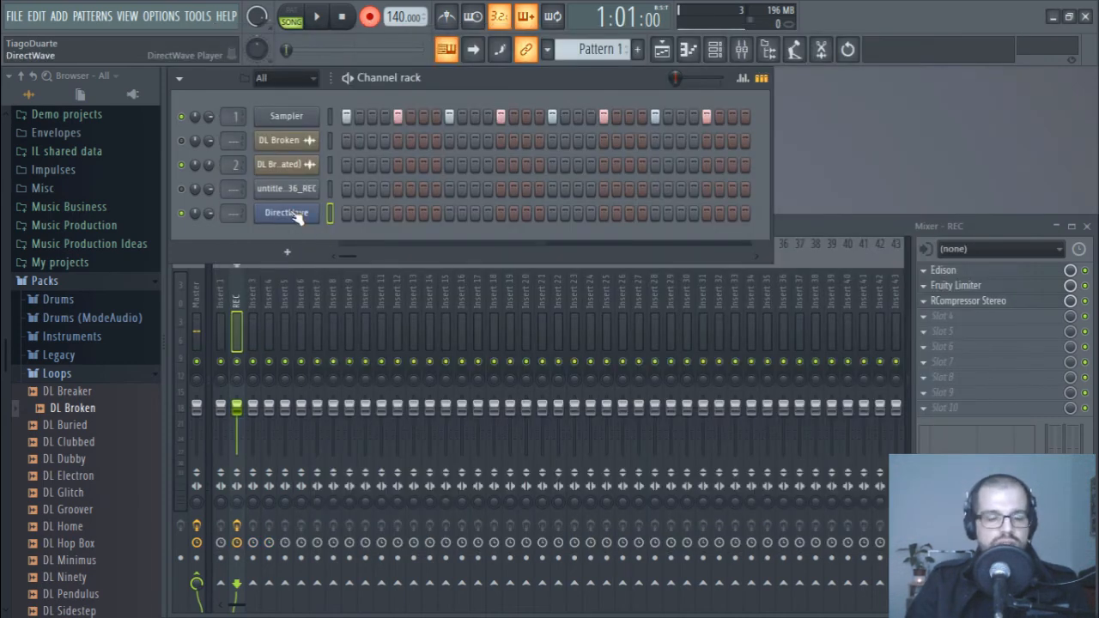
# Step: Delete the DirectWave channel from the Channel rack
pyautogui.rightClick(293, 212)
pyautogui.press('d')
pyautogui.press('Return')
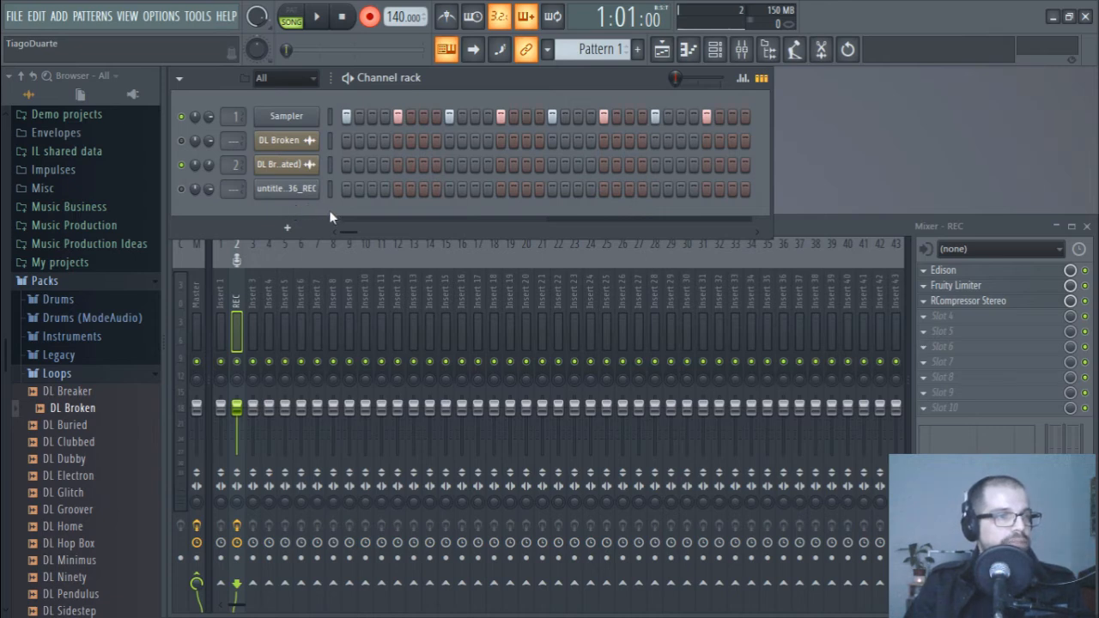
# Step: Load Fruity Convolver from the Delay reverb effects into slot 4 of the REC mixer track, view it and close its window
pyautogui.click(949, 316)
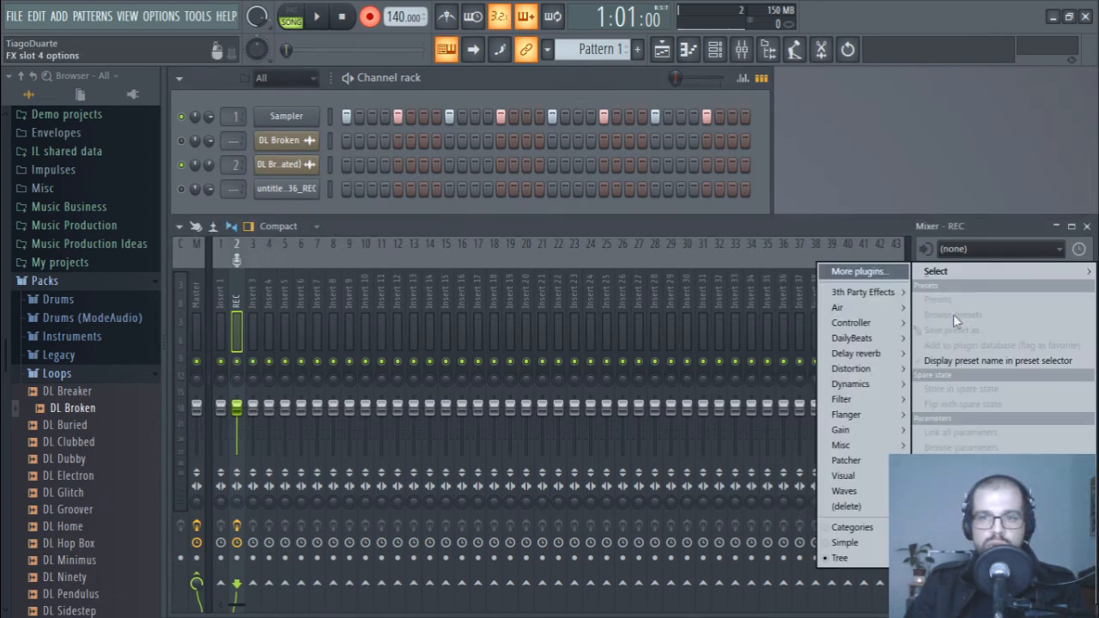
pyautogui.moveTo(859, 353)
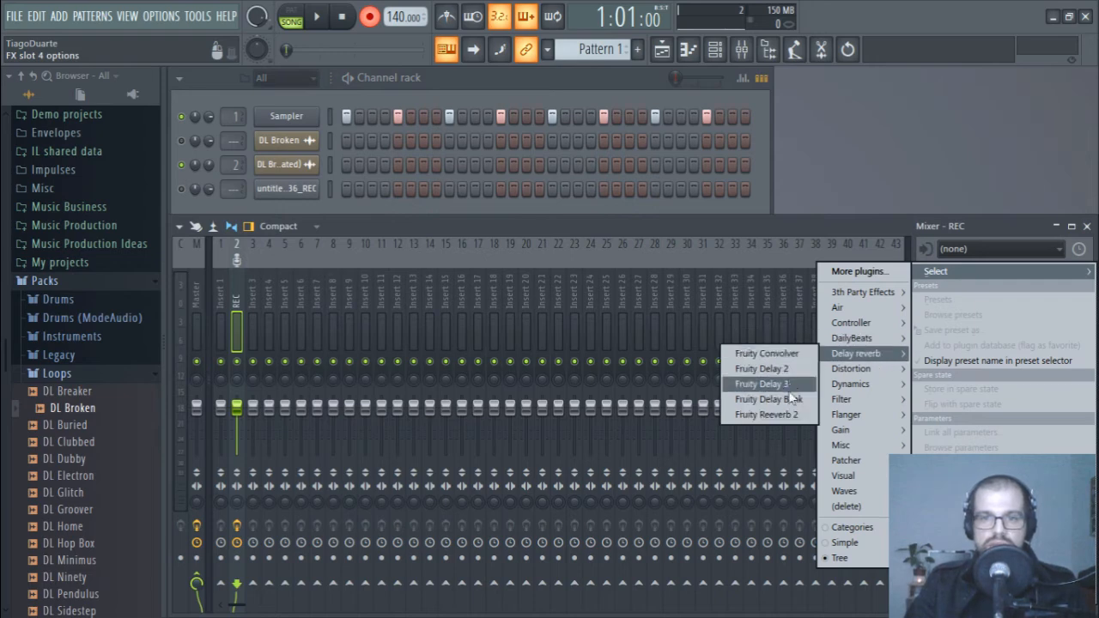
pyautogui.click(780, 354)
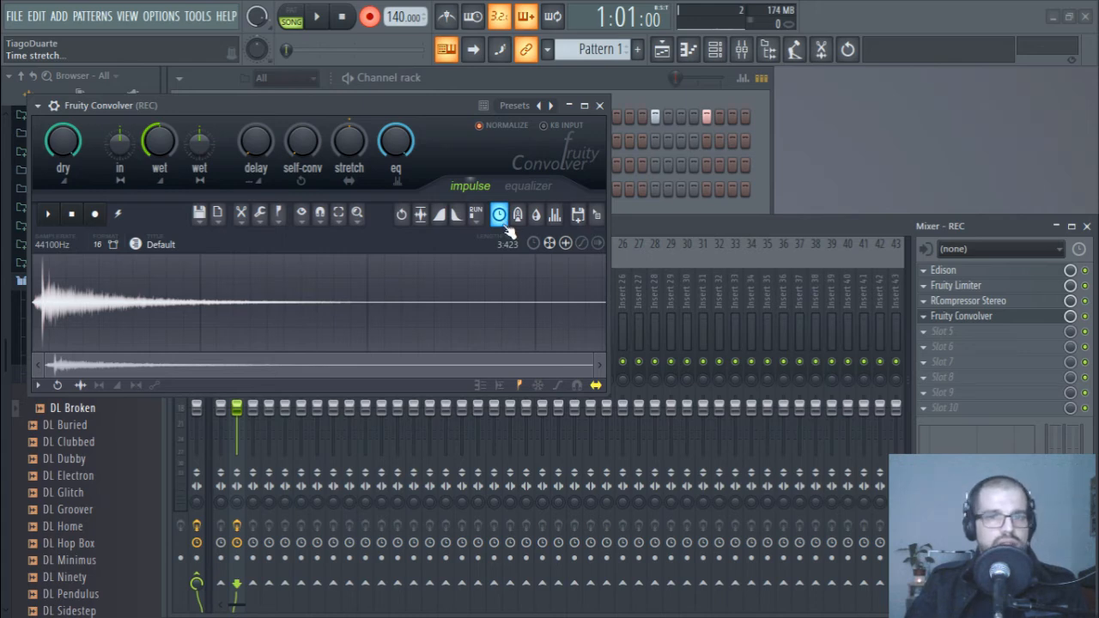
pyautogui.click(599, 105)
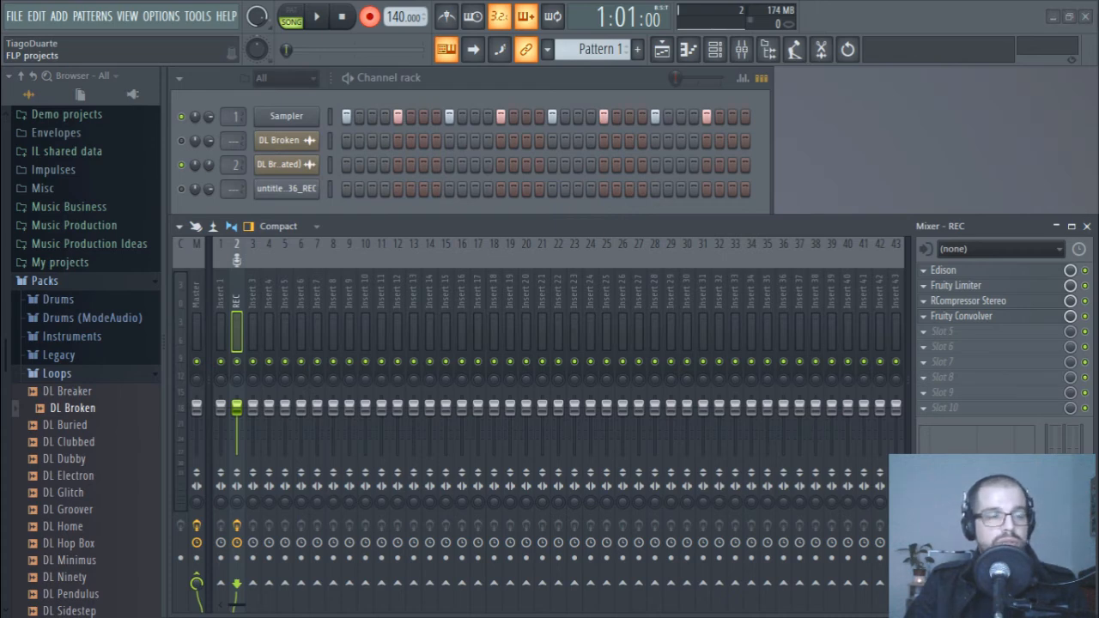
# Step: Replace the slot 4 effect with Fruity Reeverb 2, move its window right, view its detailed plugin settings and close it
pyautogui.click(925, 318)
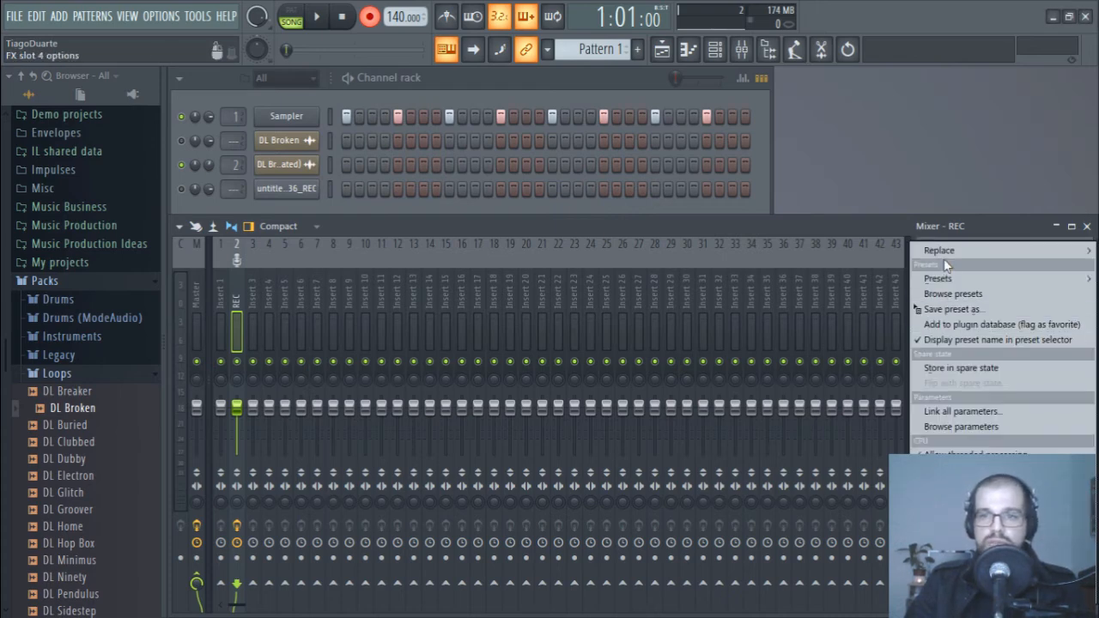
pyautogui.moveTo(940, 250)
pyautogui.moveTo(872, 335)
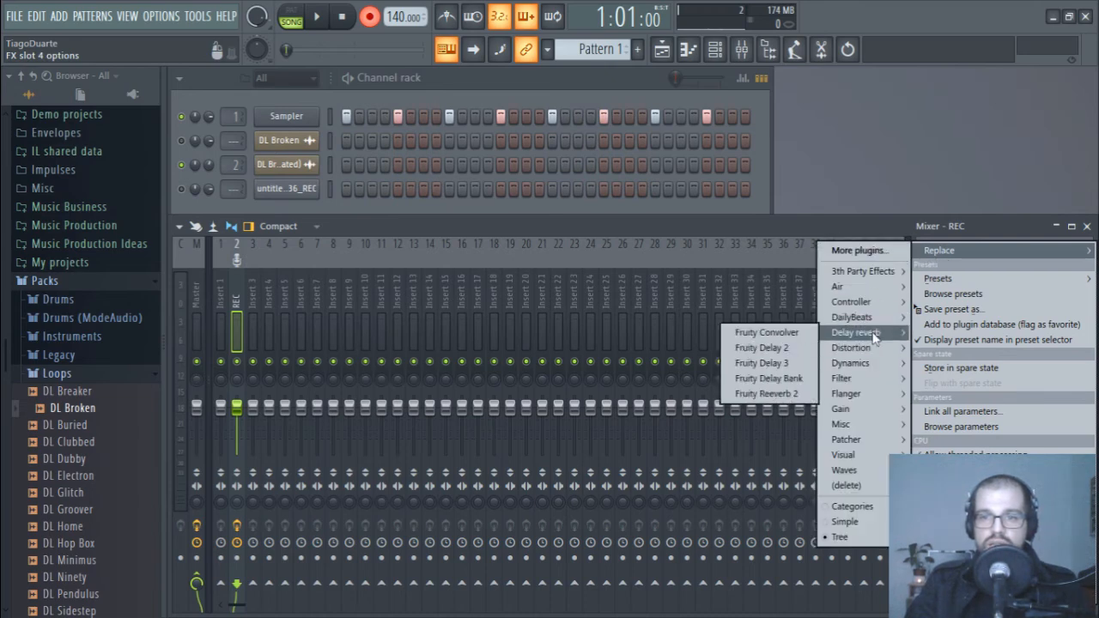
pyautogui.click(773, 393)
pyautogui.moveTo(226, 105); pyautogui.dragTo(526, 147)
pyautogui.click(376, 151)
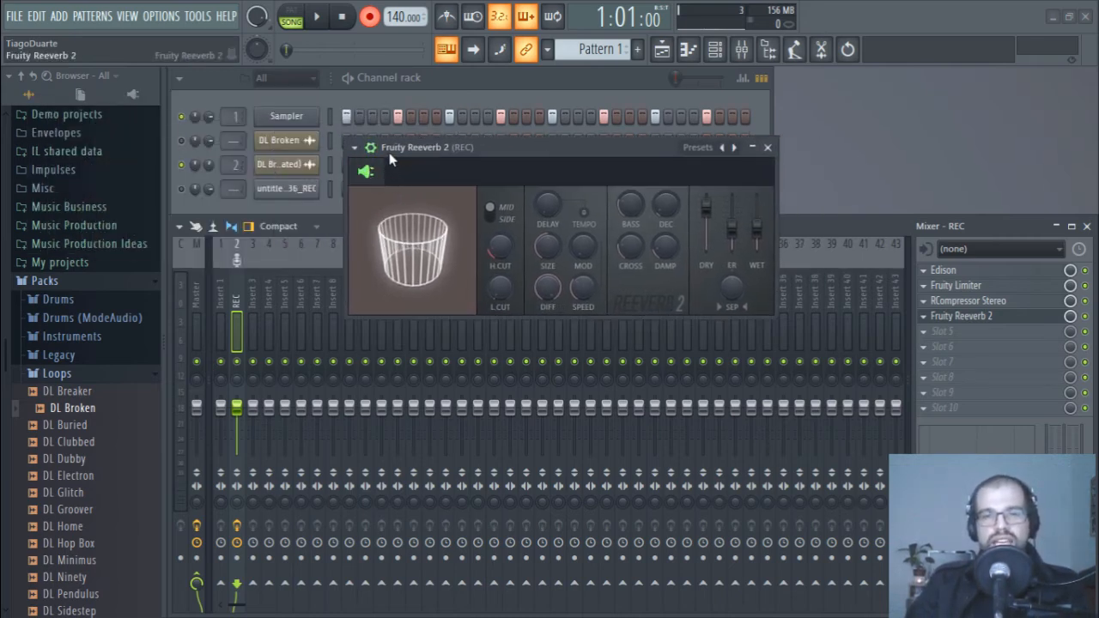
pyautogui.click(371, 148)
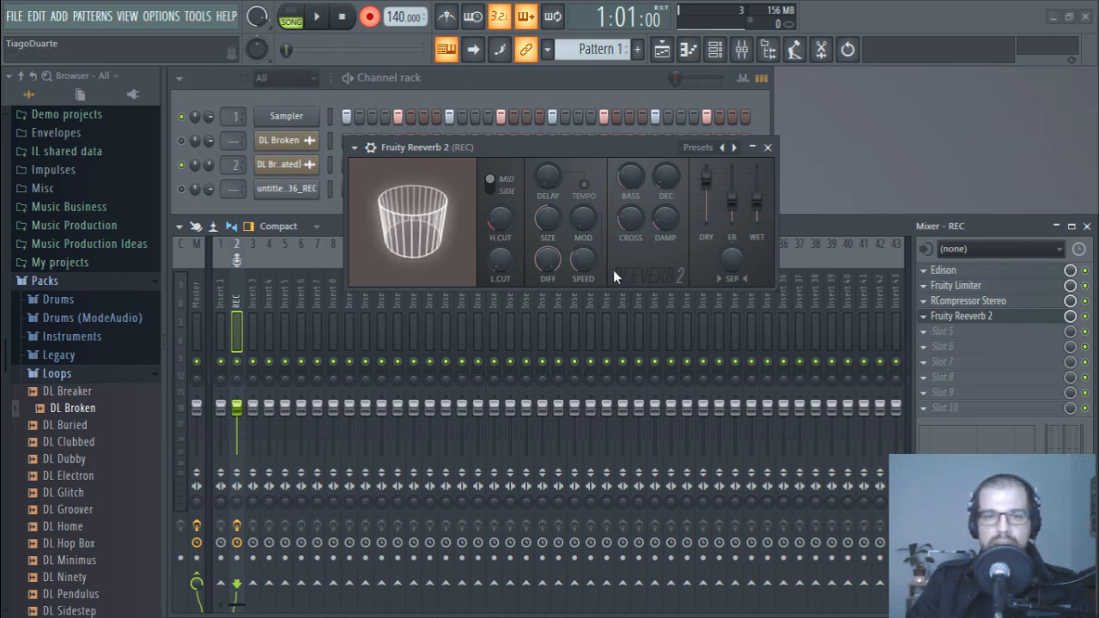
pyautogui.click(768, 148)
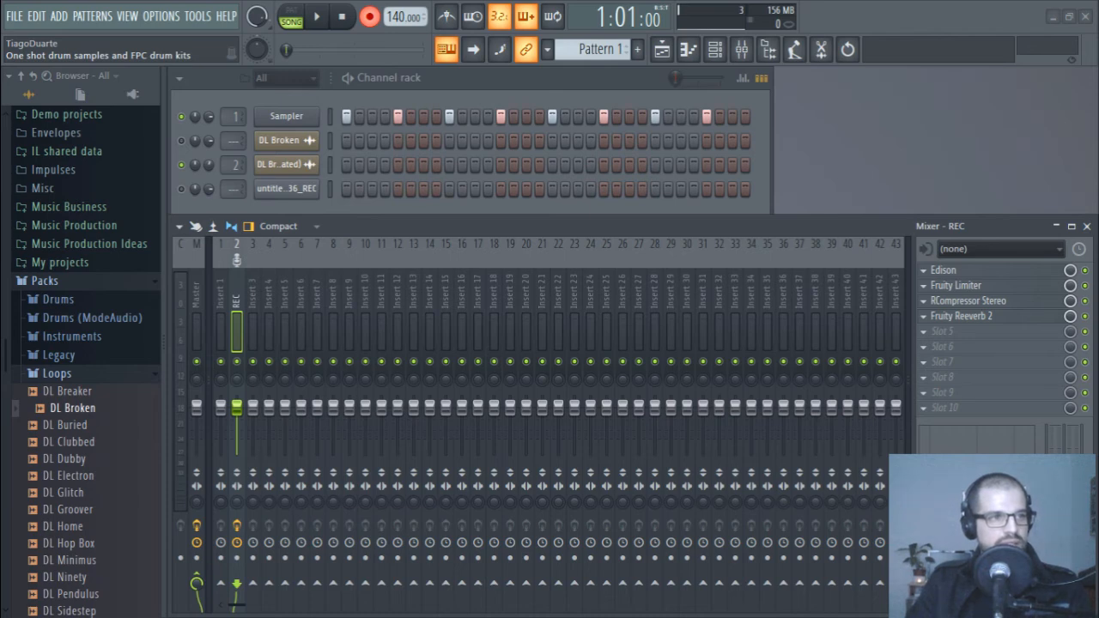
# Step: Look through the mixer's insert tracks up to Insert 125 and return to the first inserts
pyautogui.scroll(-10, 611, 290)
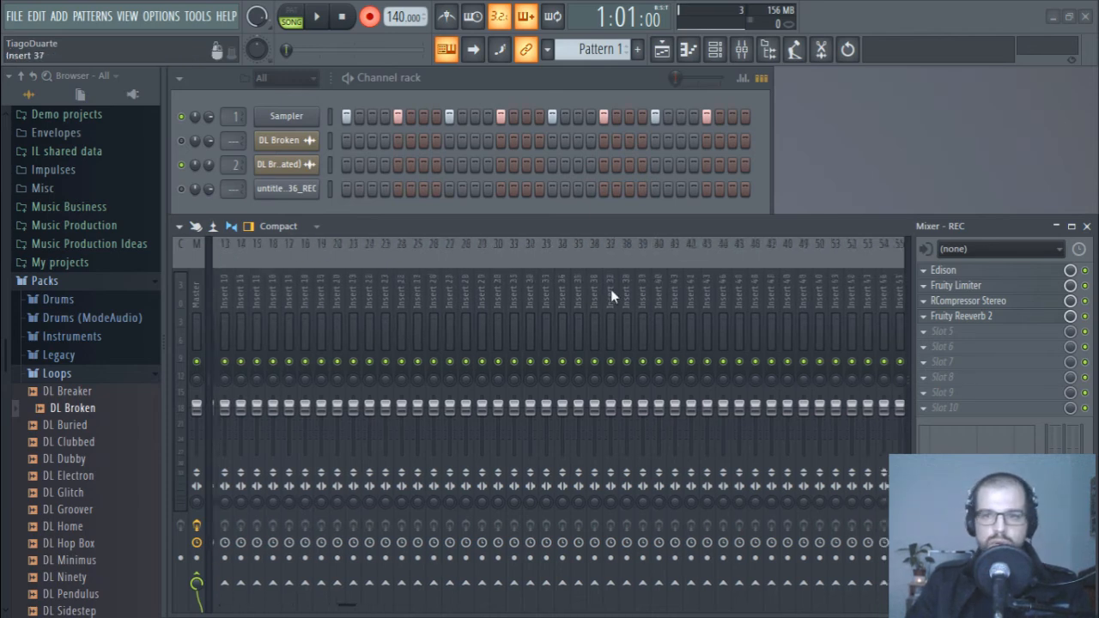
pyautogui.scroll(-5, 612, 292)
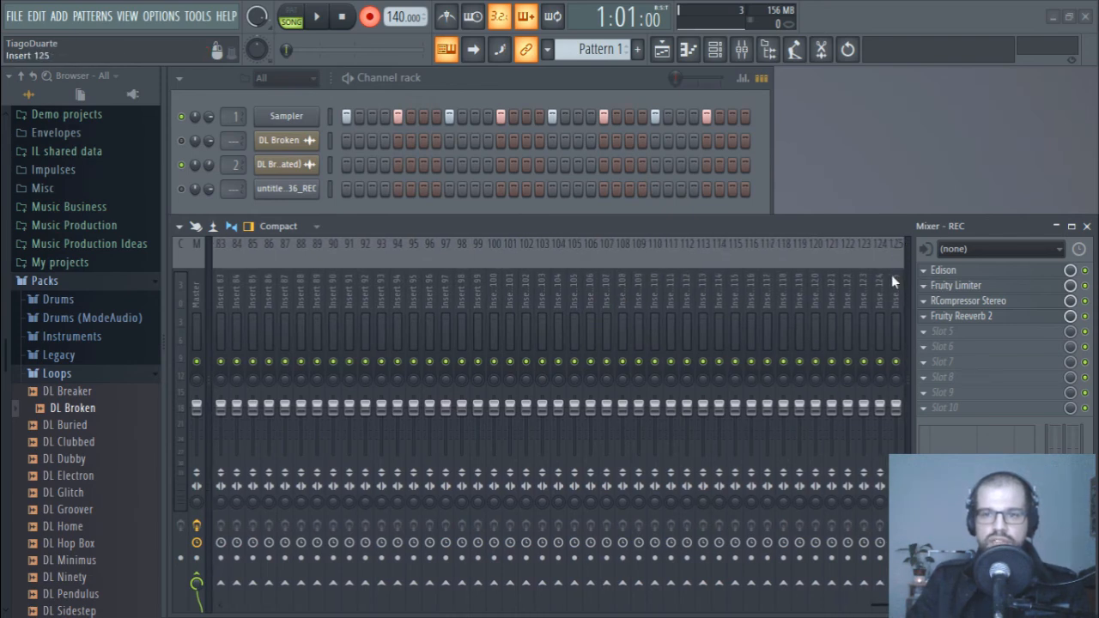
pyautogui.scroll(15, 596, 305)
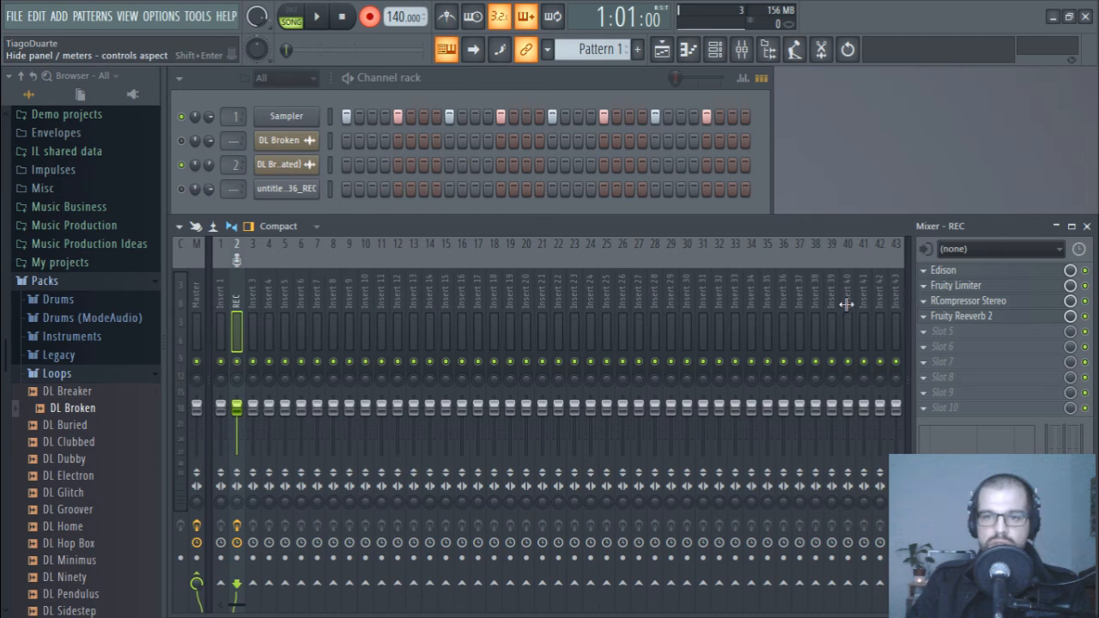
# Step: Create a new project from the Minimal template "Empty with 4 sends"
pyautogui.click(12, 17)
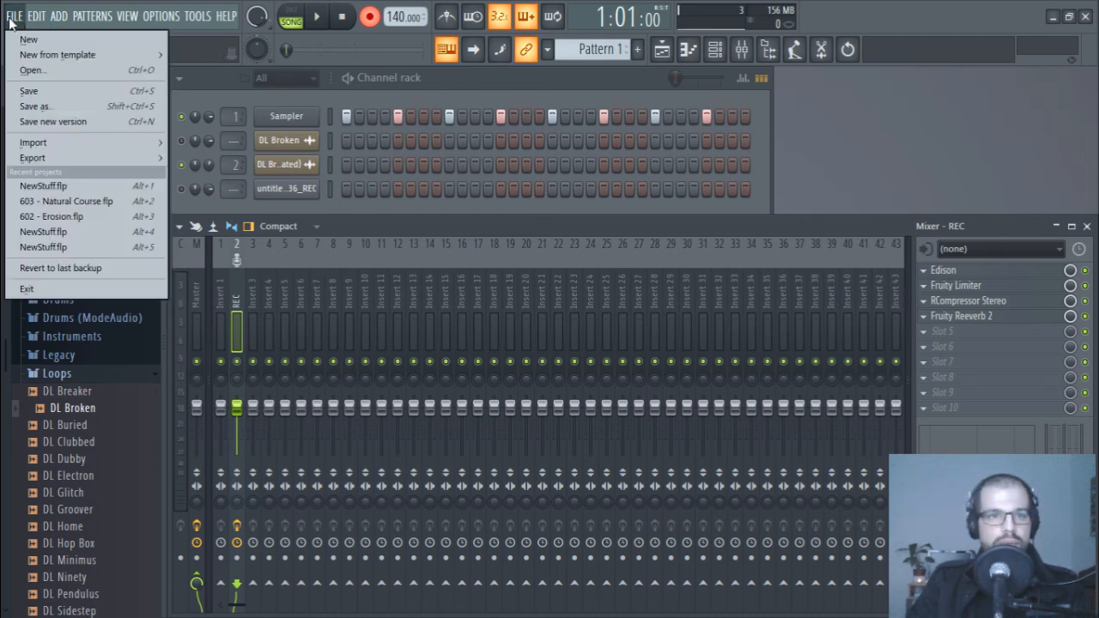
pyautogui.moveTo(67, 62)
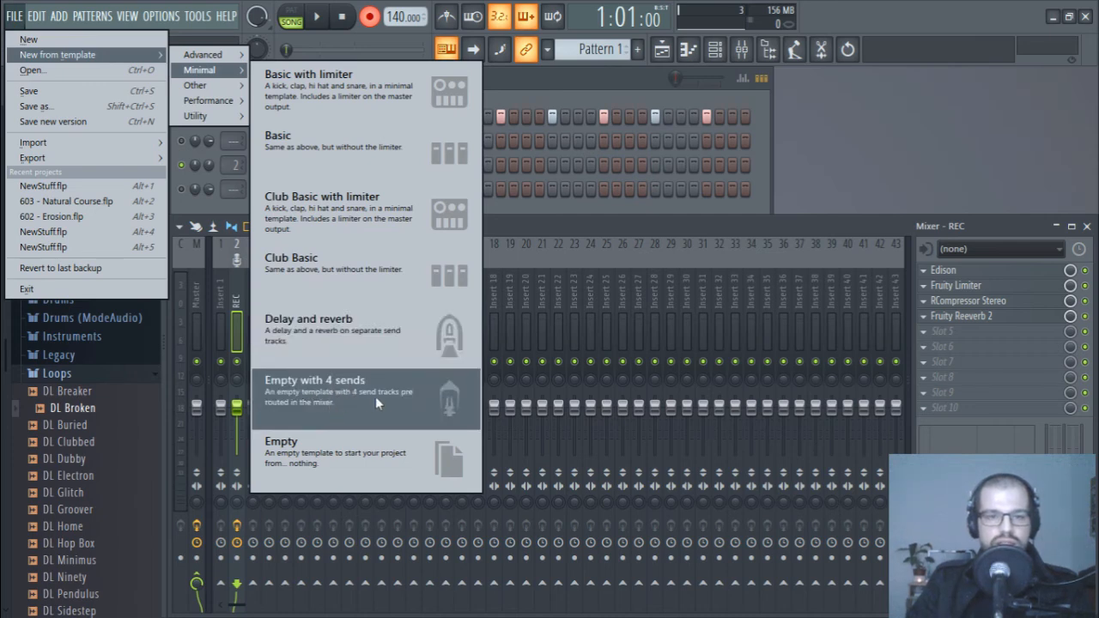
pyautogui.click(351, 397)
pyautogui.click(577, 361)
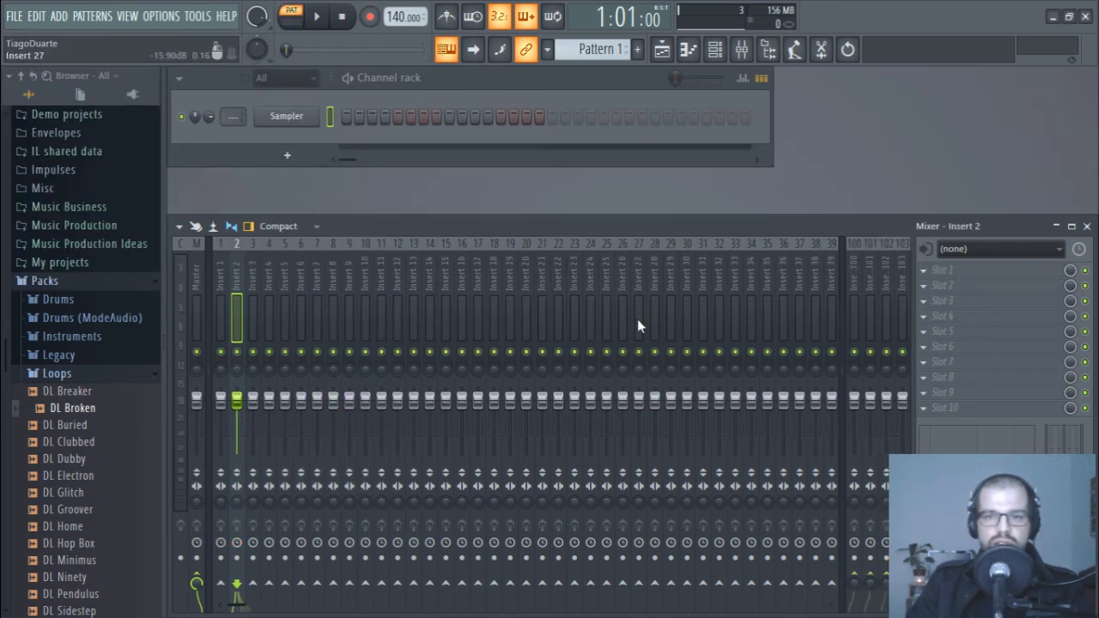
# Step: Examine the template's mixer routing by selecting the docked send tracks and the inserts from 125 back to 104, ending on Insert 100
pyautogui.moveTo(855, 277); pyautogui.dragTo(913, 278)
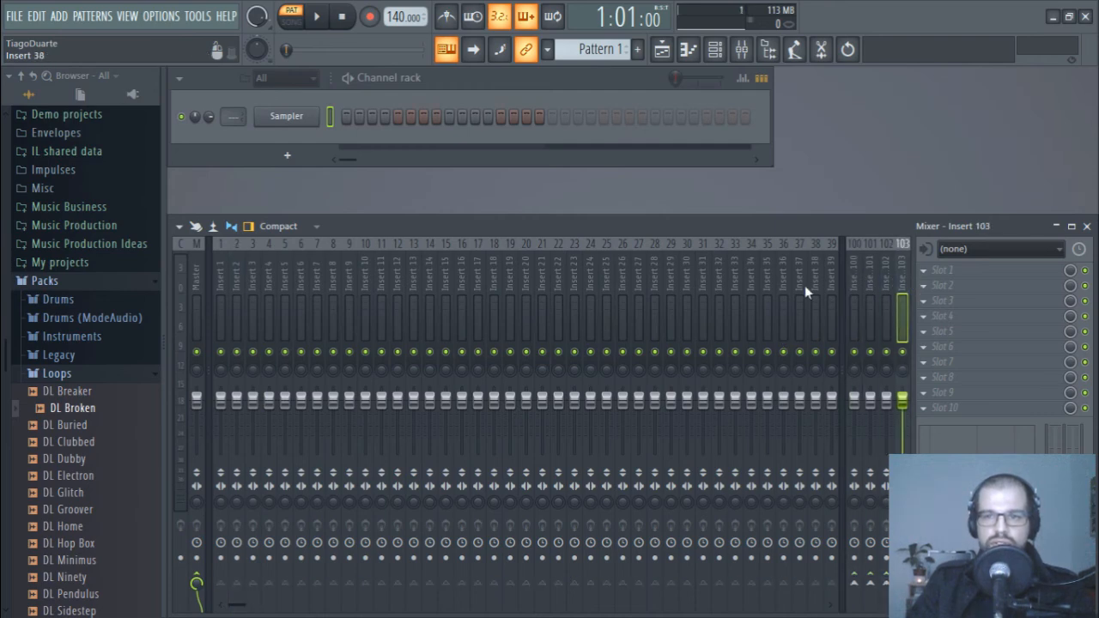
pyautogui.scroll(-15, 805, 288)
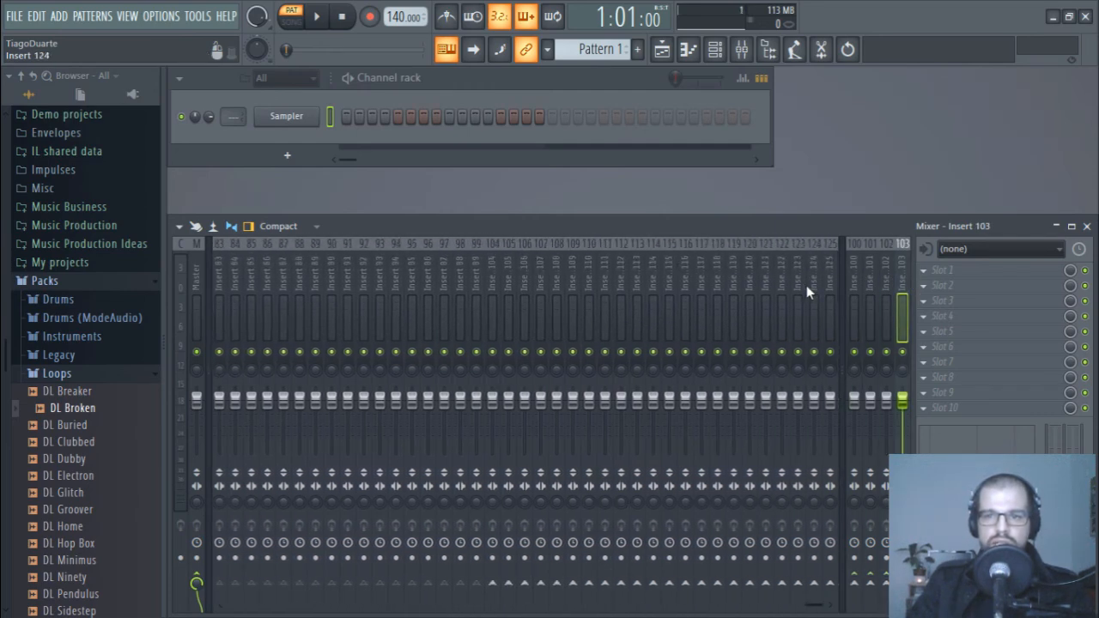
pyautogui.click(825, 277)
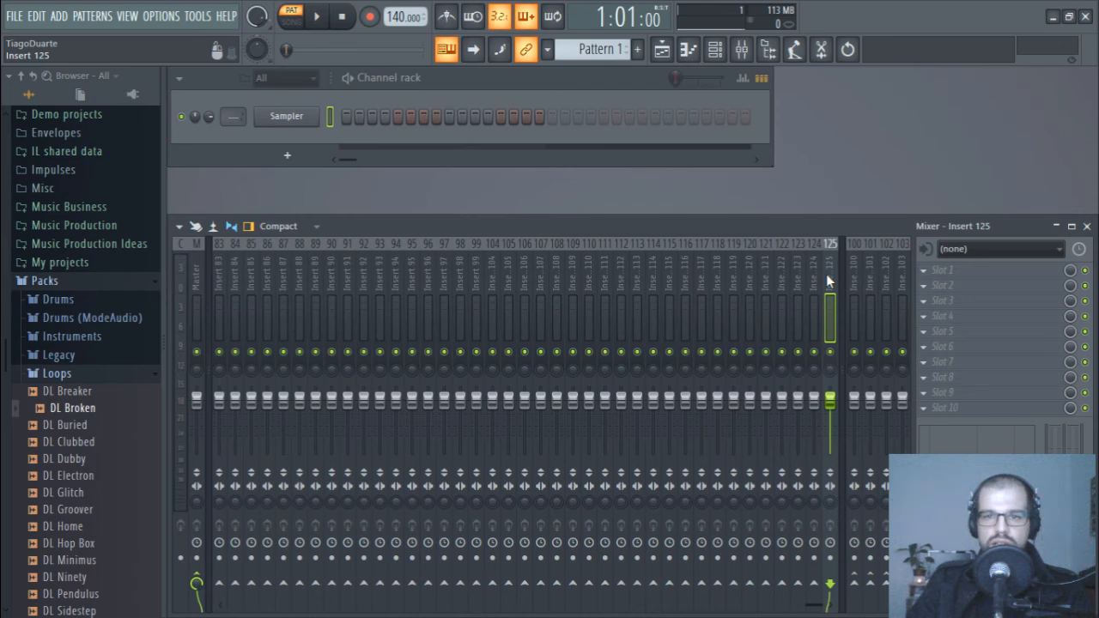
pyautogui.moveTo(826, 274); pyautogui.dragTo(486, 288)
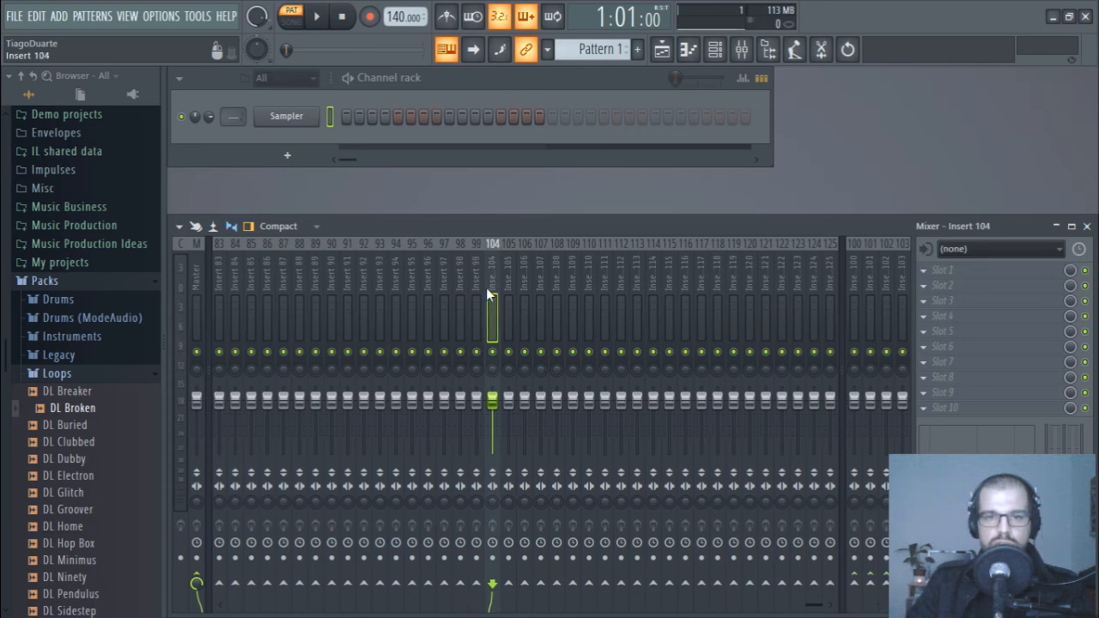
pyautogui.moveTo(861, 294)
pyautogui.mouseDown()
pyautogui.moveTo(907, 285)
pyautogui.moveTo(848, 284)
pyautogui.moveTo(920, 281)
pyautogui.moveTo(824, 286)
pyautogui.moveTo(911, 290)
pyautogui.moveTo(852, 296)
pyautogui.mouseUp()
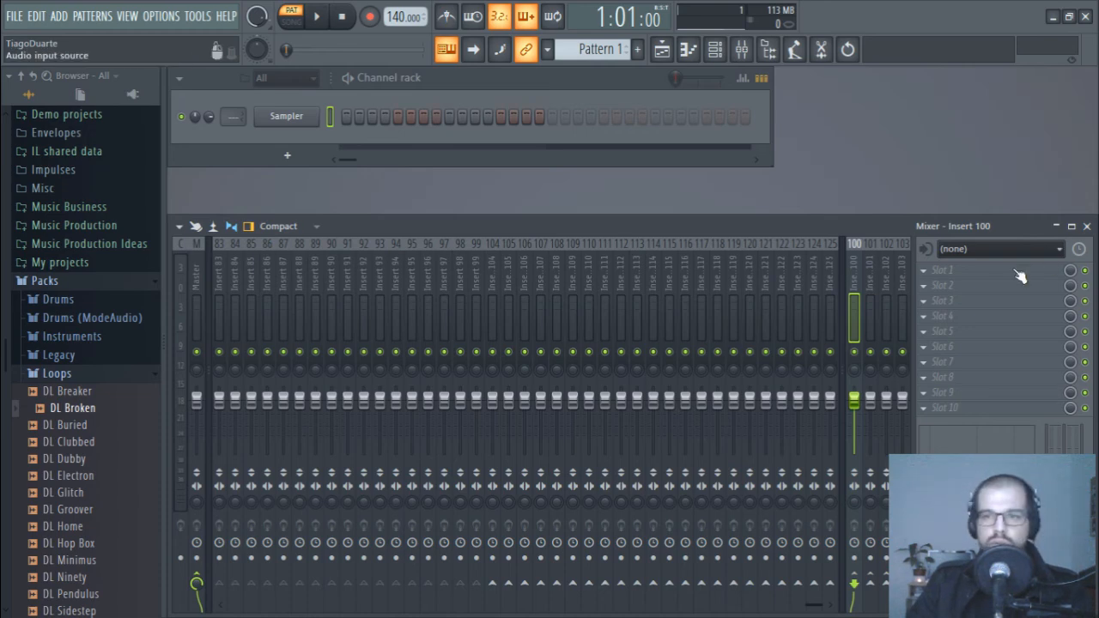
# Step: View the Master track's mixer state presets and the Open mixer track state dialog without loading anything
pyautogui.click(199, 281)
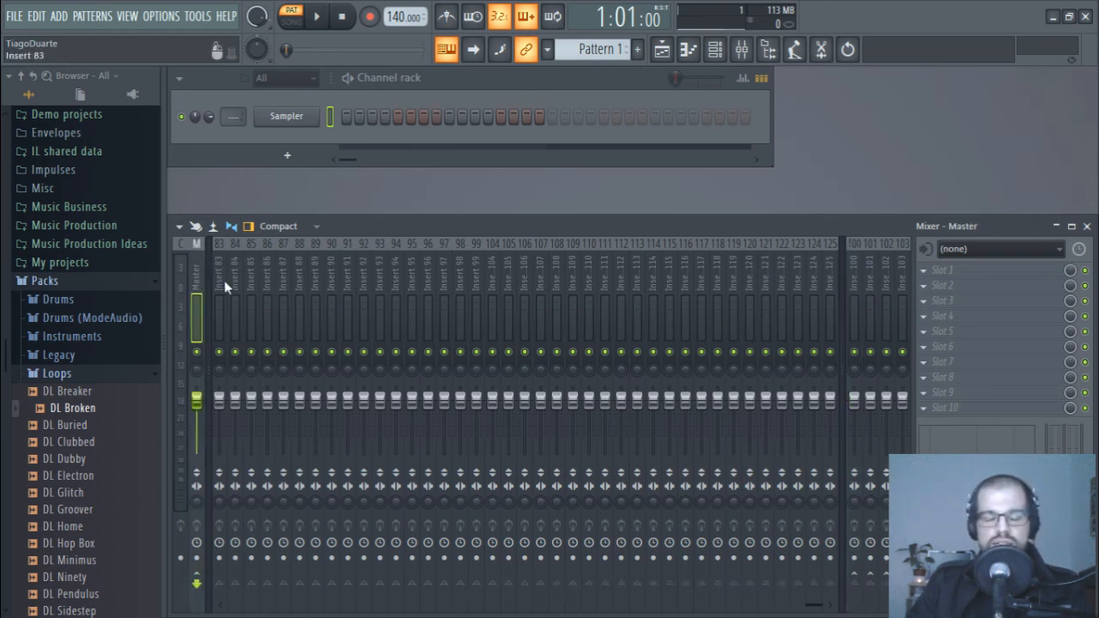
pyautogui.click(179, 226)
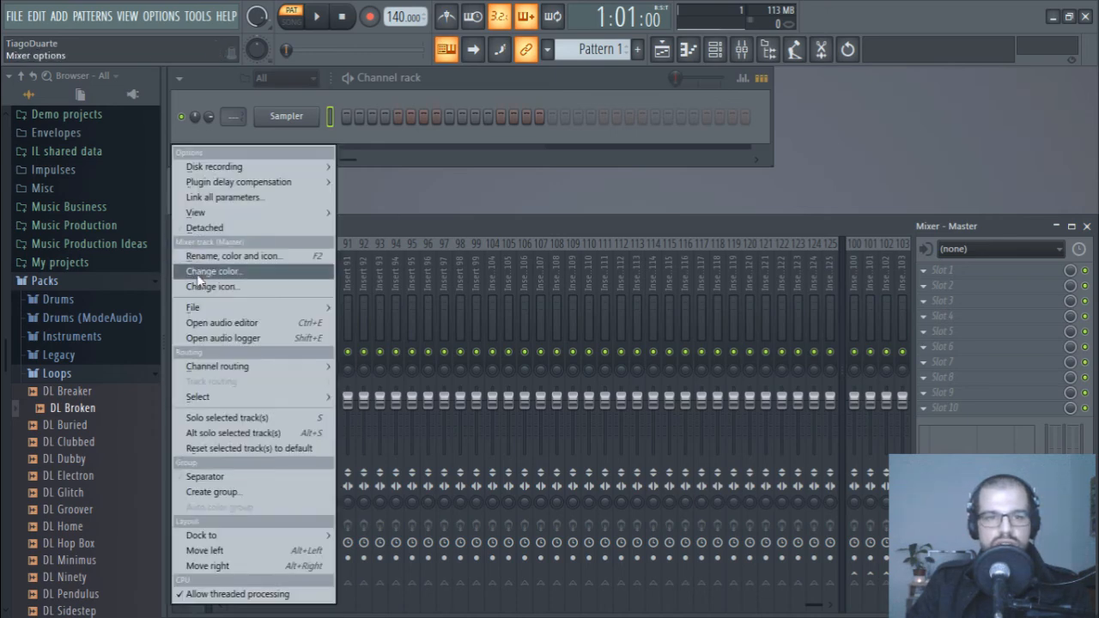
pyautogui.moveTo(207, 312)
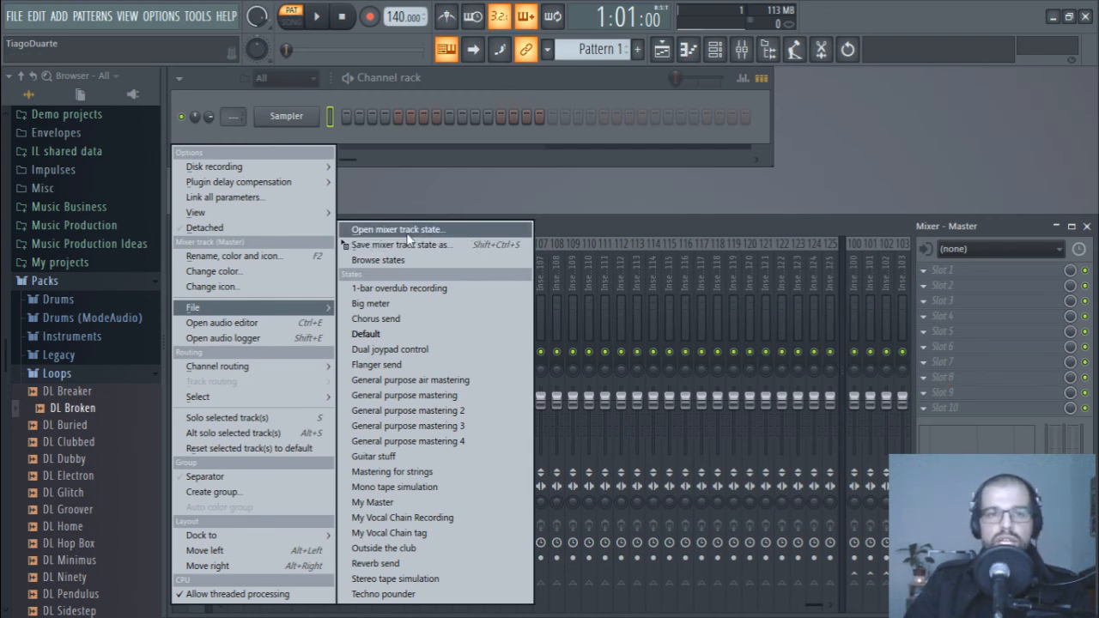
pyautogui.click(378, 233)
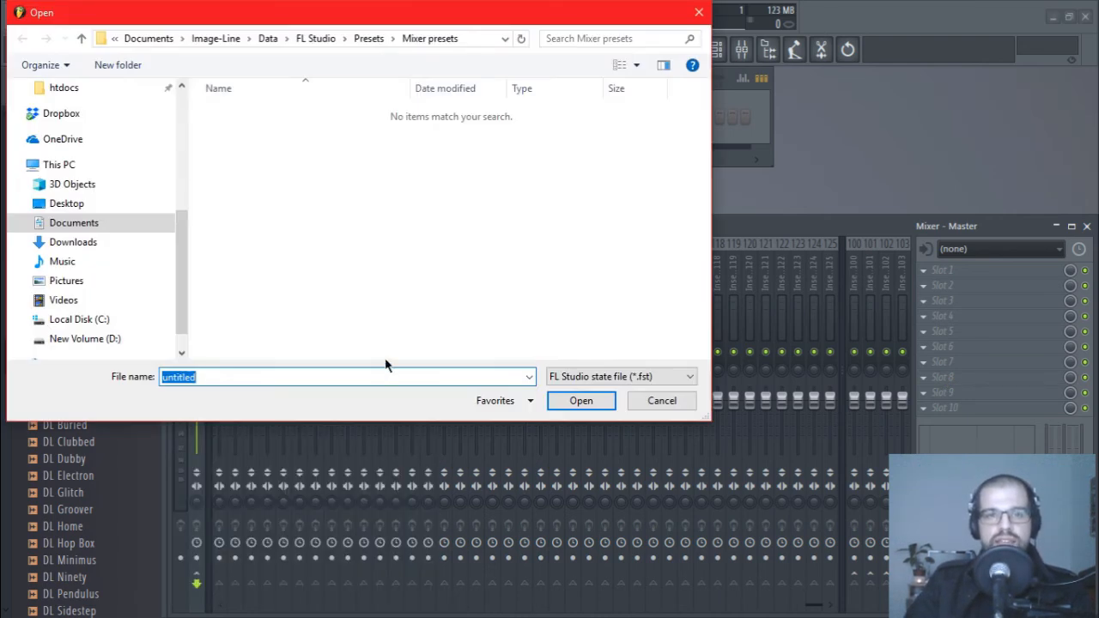
pyautogui.click(661, 401)
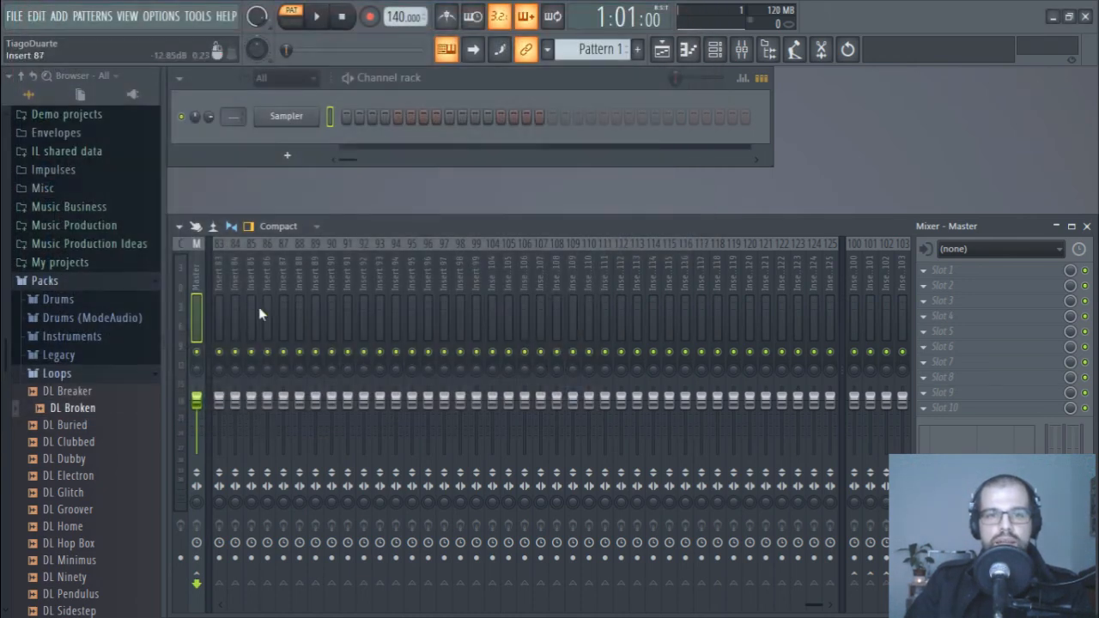
pyautogui.click(182, 228)
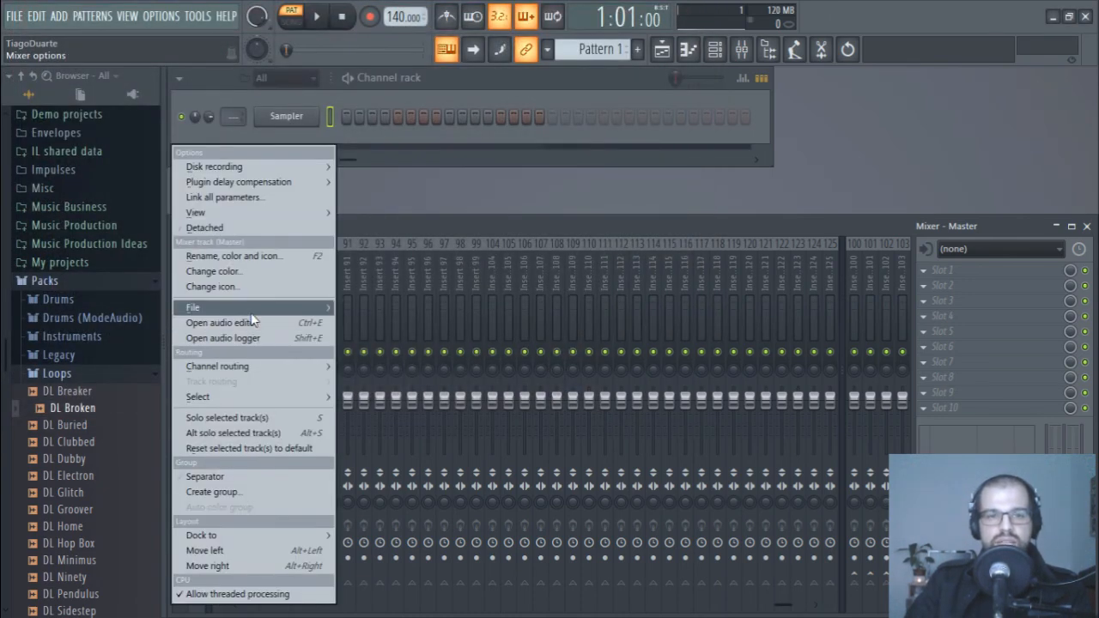
pyautogui.moveTo(258, 307)
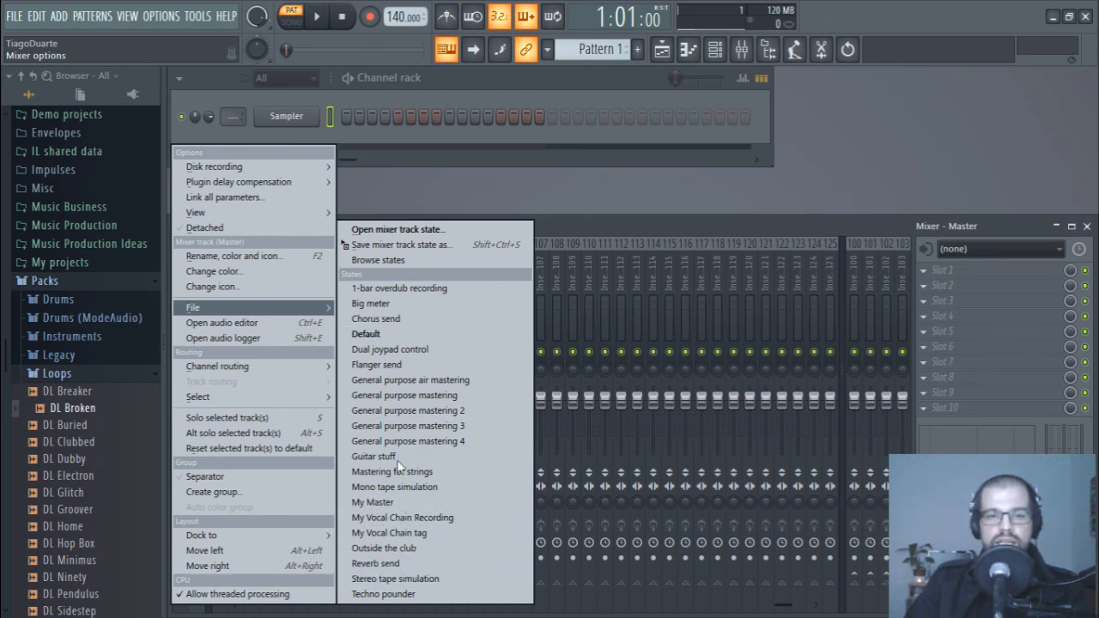
pyautogui.click(632, 229)
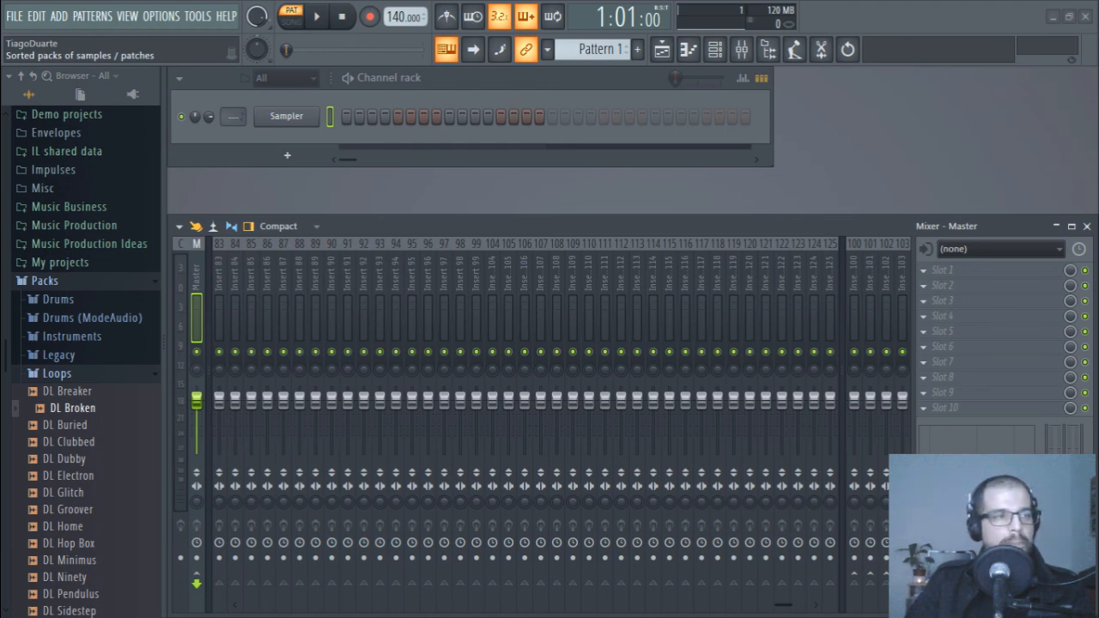
# Step: Open the playlist
pyautogui.click(662, 51)
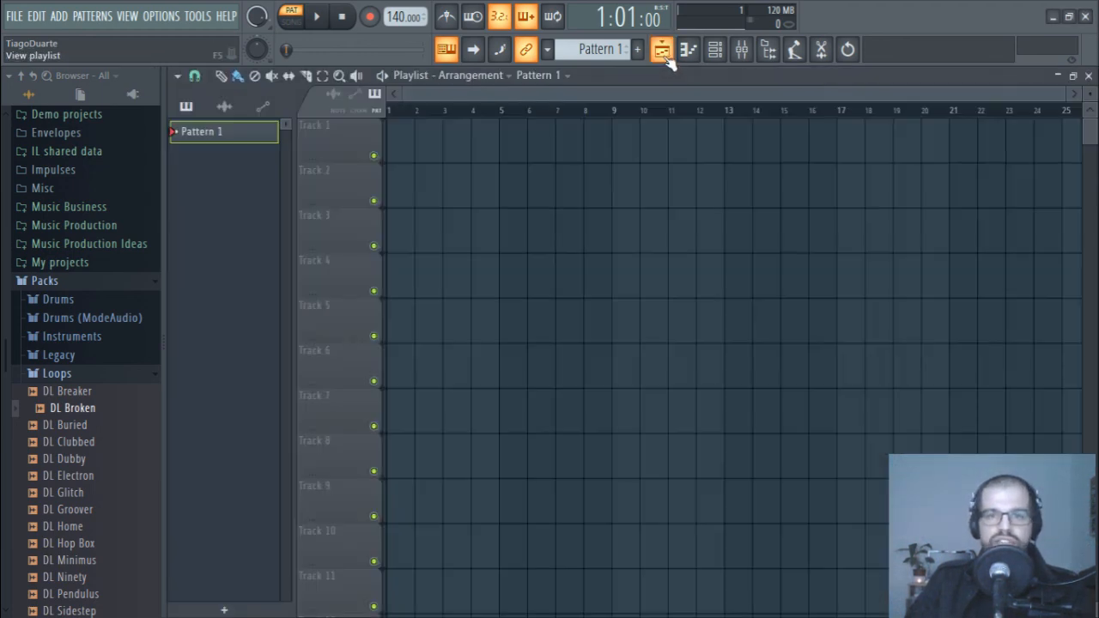